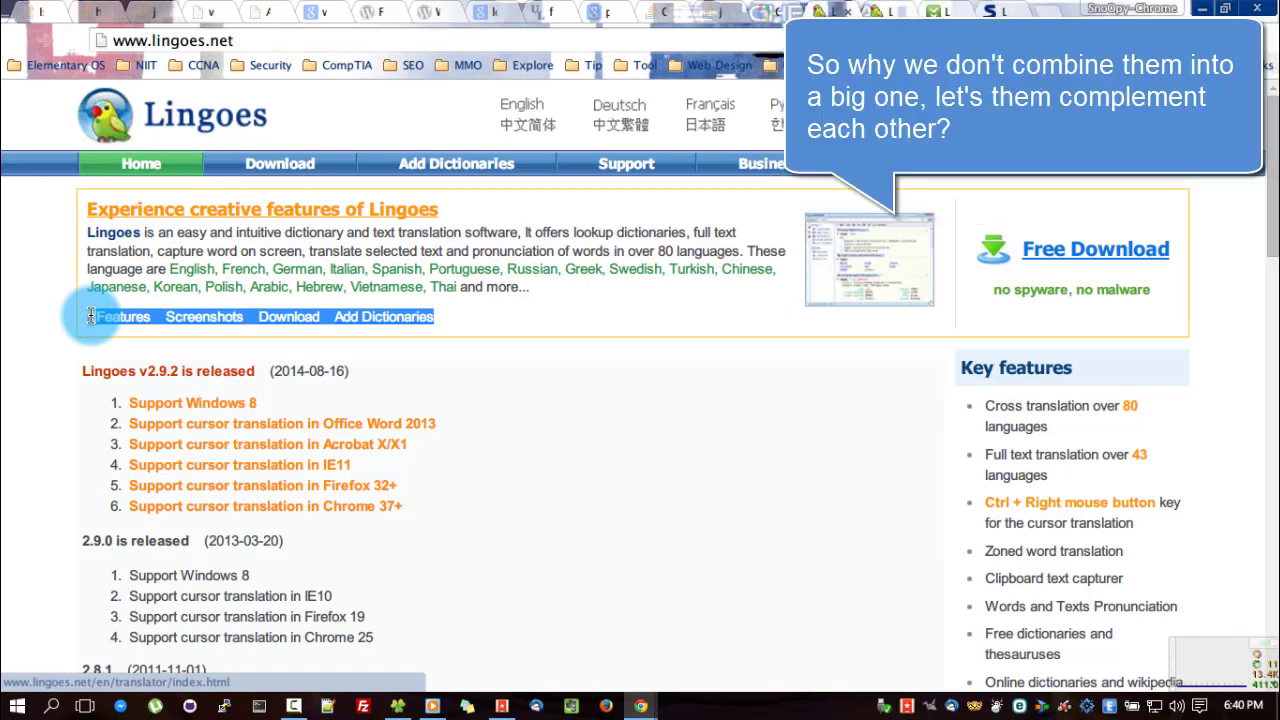
# Clear the page selection and switch to the Download.com Lingoes Translator tab.
pyautogui.click(300, 375)
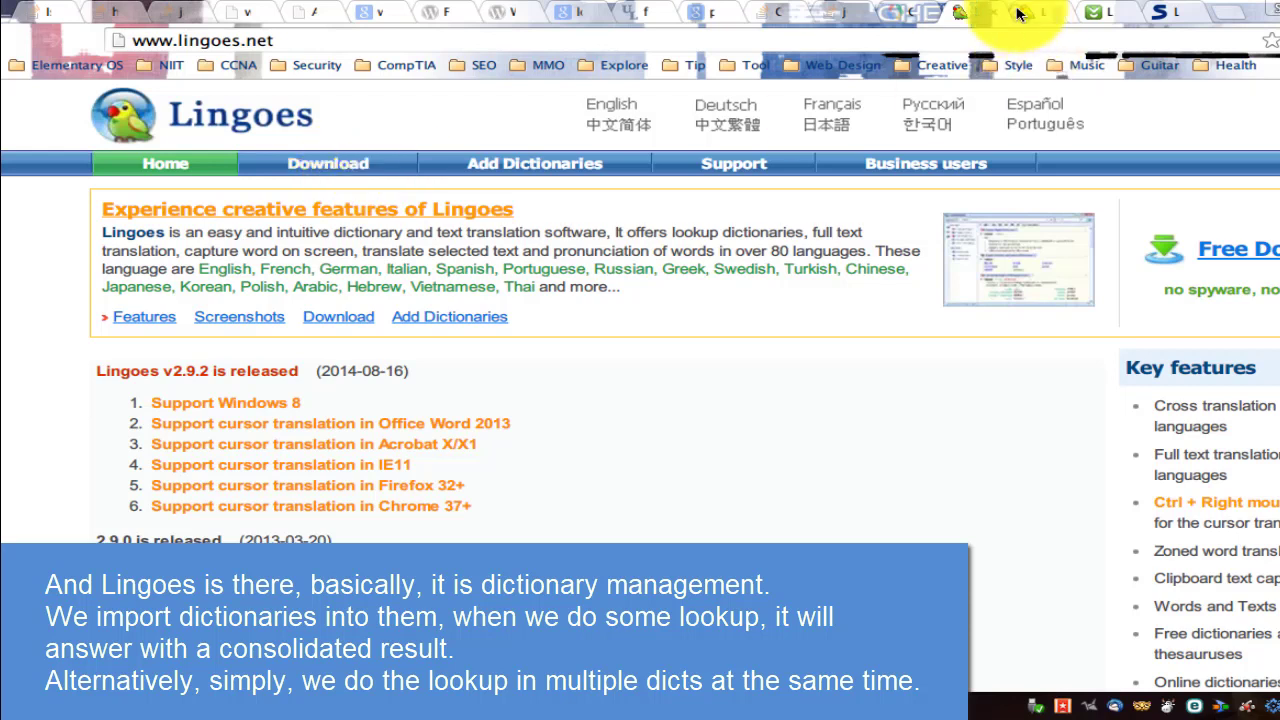
pyautogui.click(1090, 13)
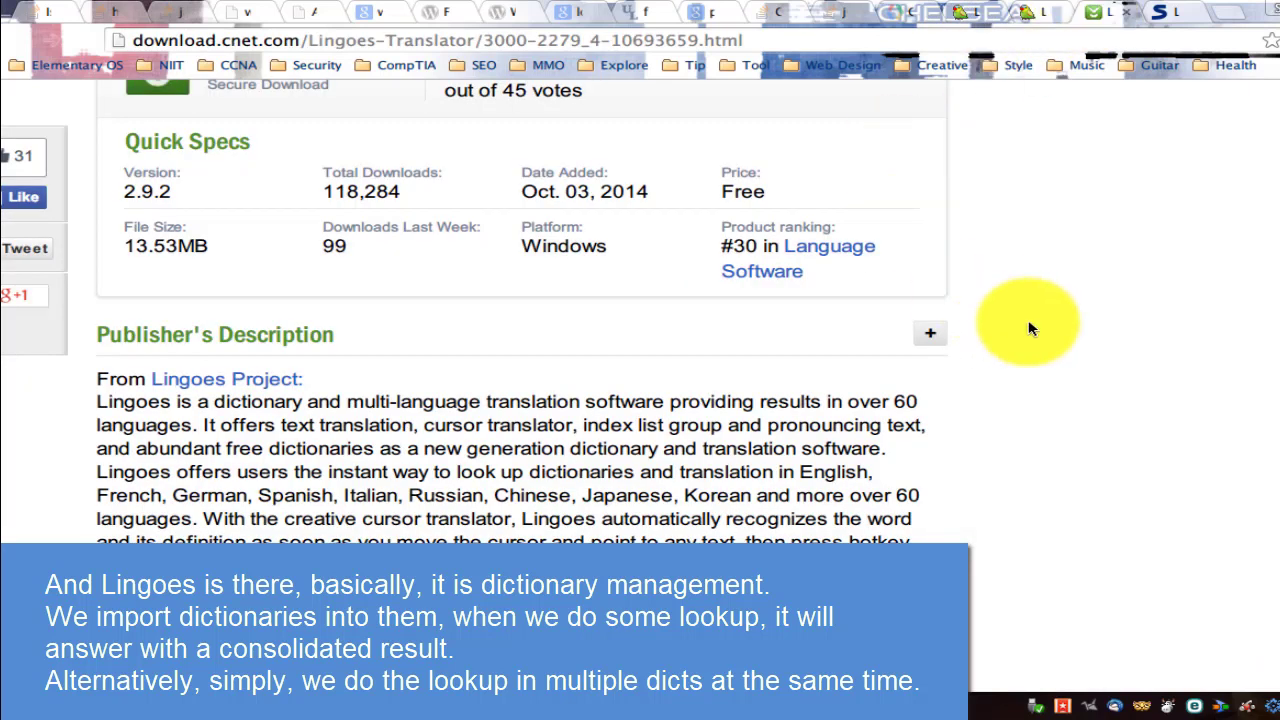
# Browse the Download.com Lingoes listing, briefly highlighting its total downloads figure.
pyautogui.scroll(3, 1030, 320)
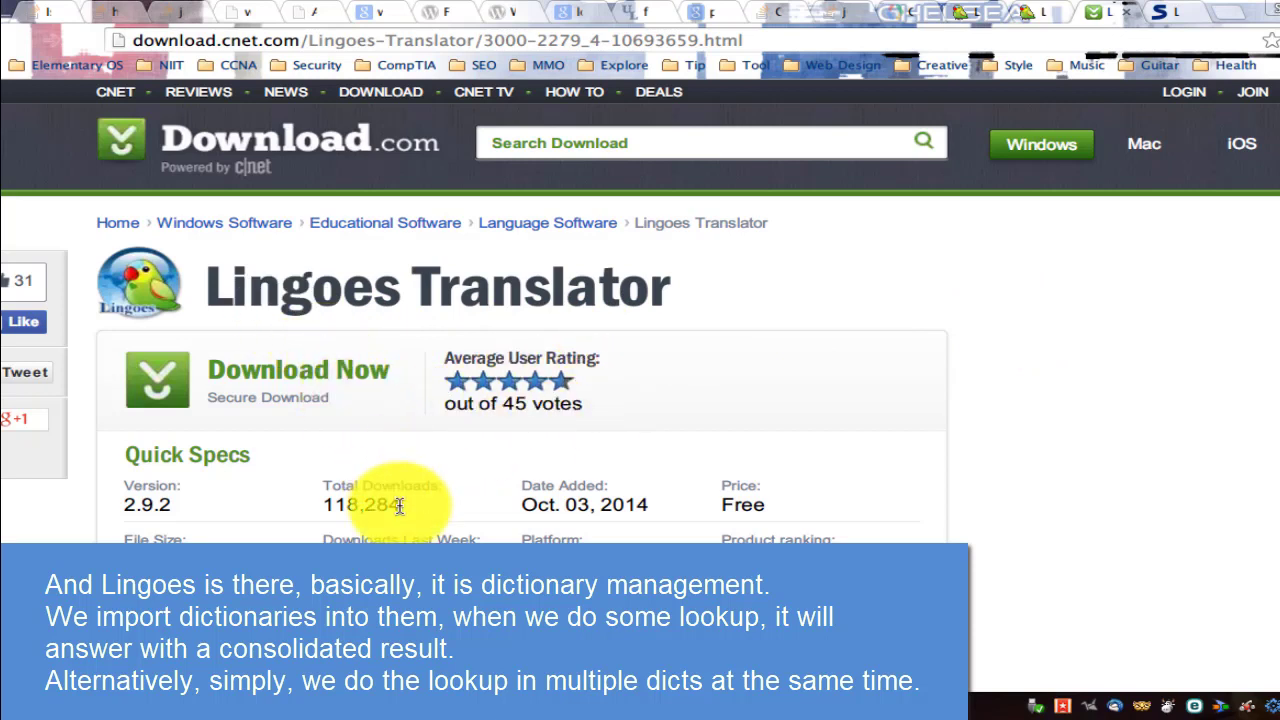
pyautogui.moveTo(400, 505); pyautogui.dragTo(330, 507)
pyautogui.click(960, 409)
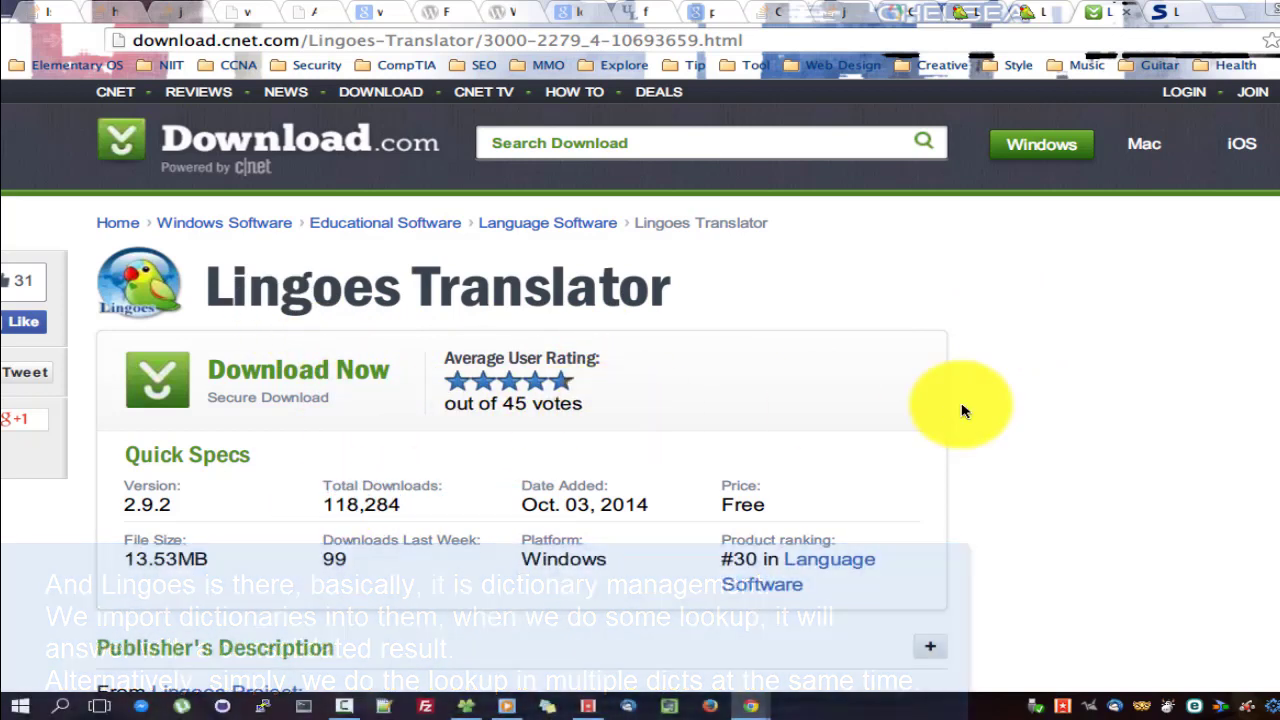
pyautogui.scroll(-3, 960, 409)
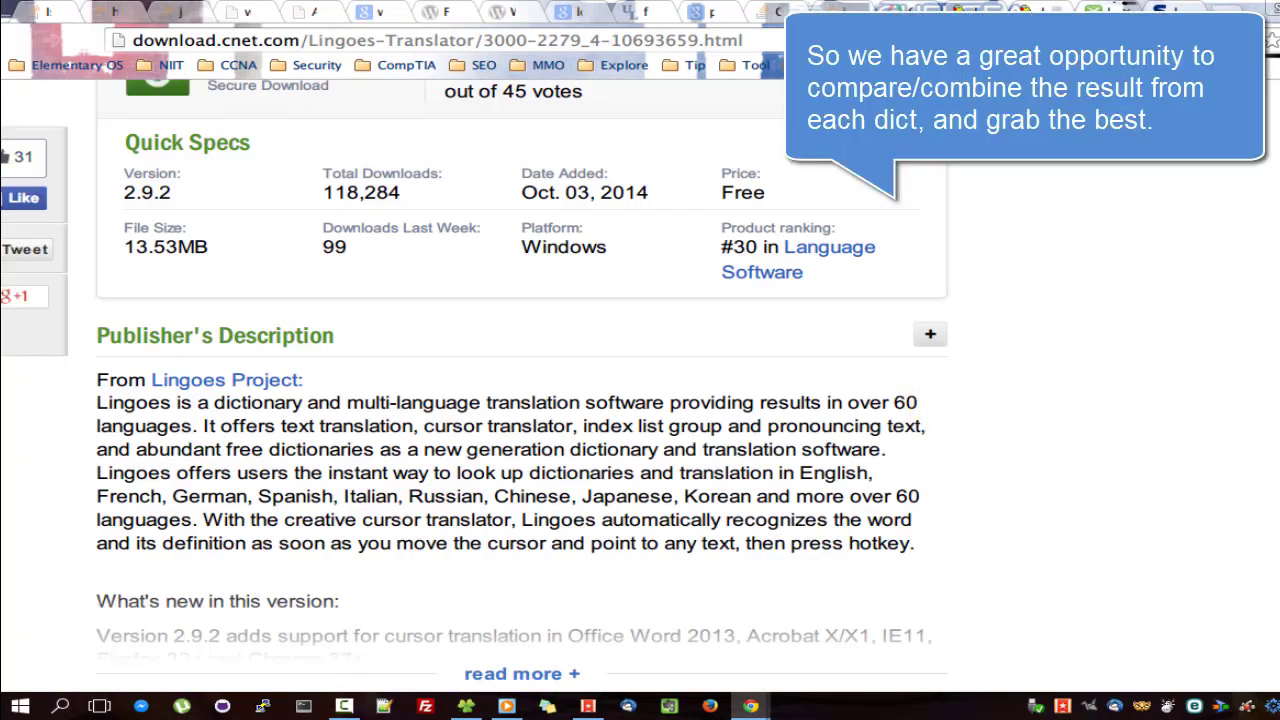
pyautogui.scroll(-3, 640, 400)
pyautogui.scroll(1, 640, 400)
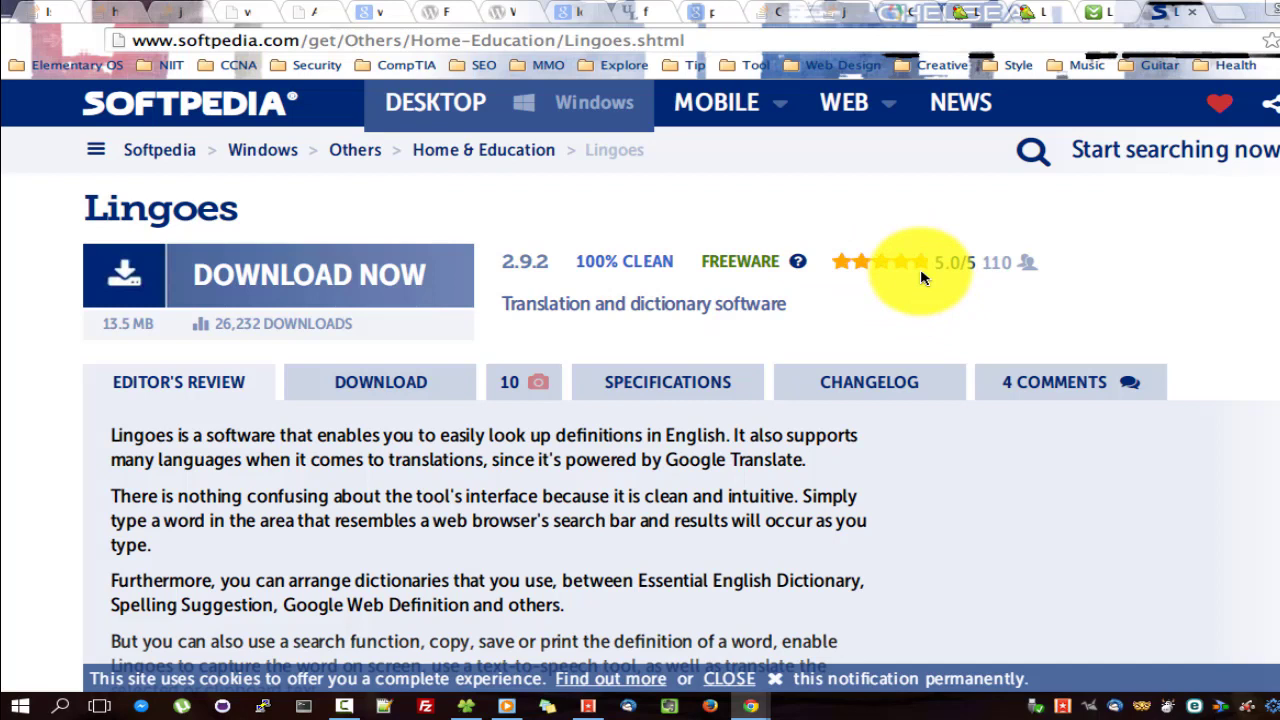
# Read through the Softpedia review of Lingoes, then bring the Setup folder window forward.
pyautogui.scroll(-3, 920, 275)
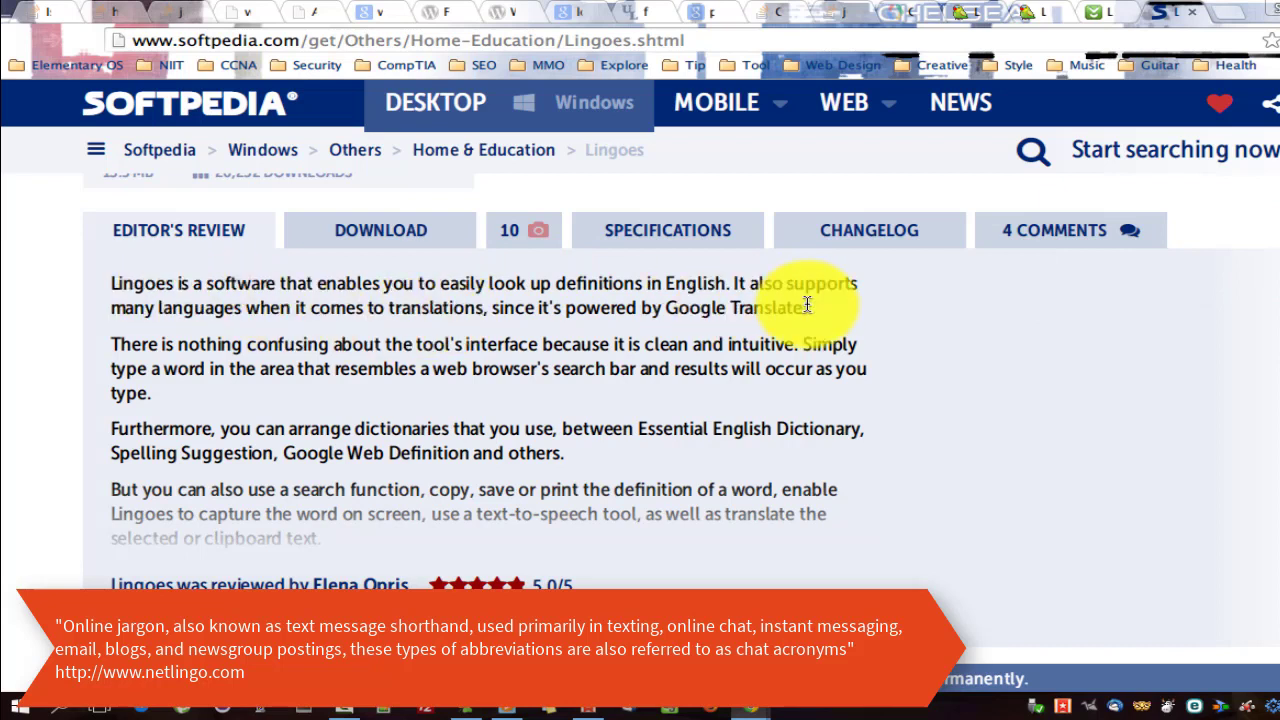
pyautogui.moveTo(812, 313); pyautogui.dragTo(139, 284)
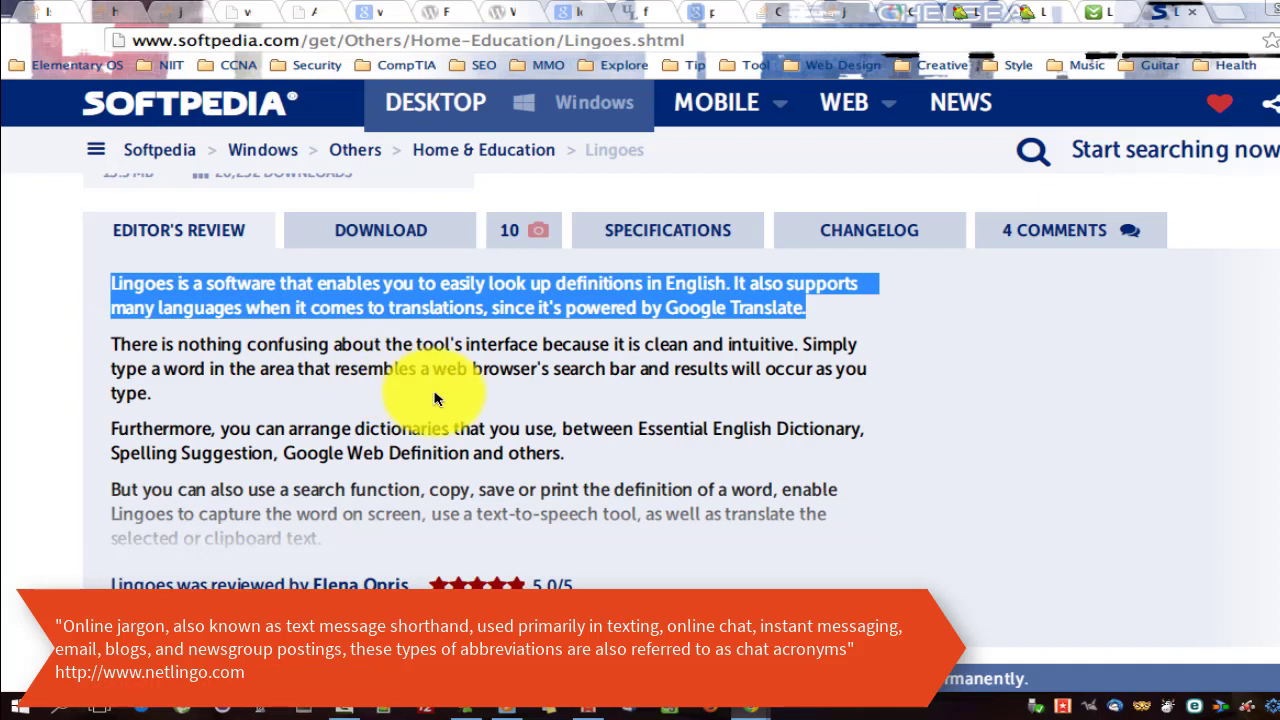
pyautogui.click(473, 400)
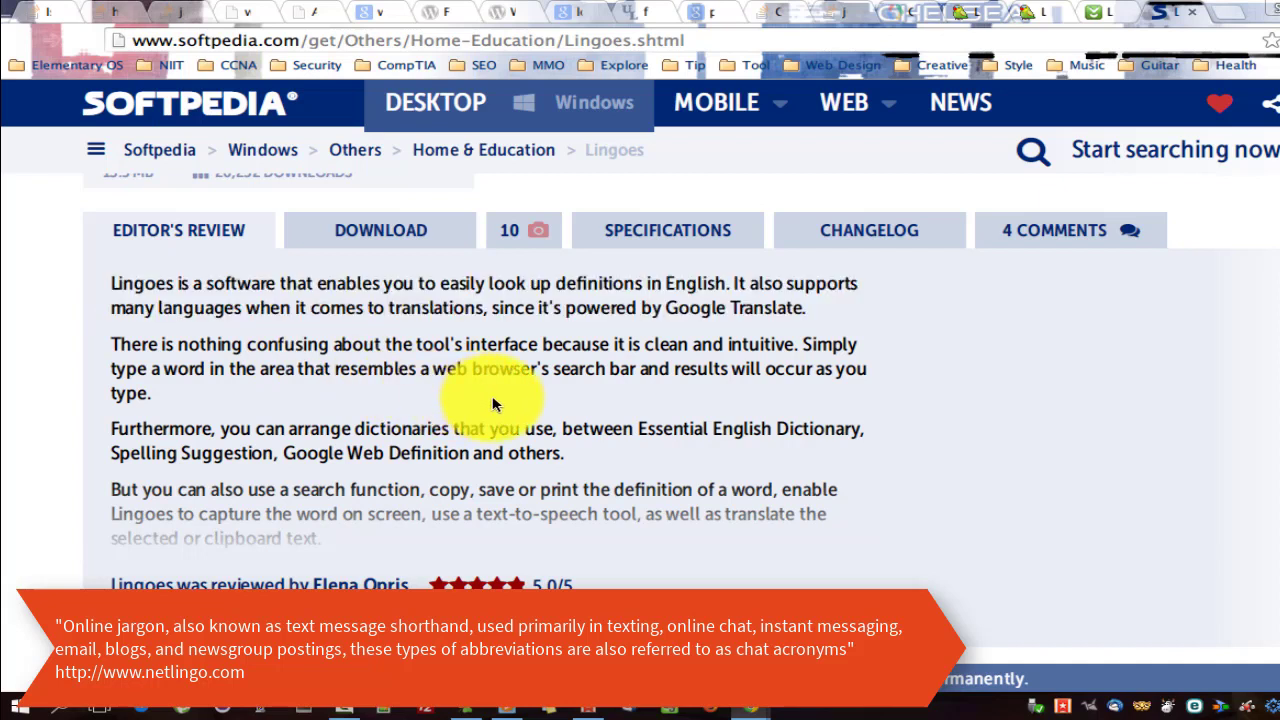
pyautogui.scroll(-3, 588, 425)
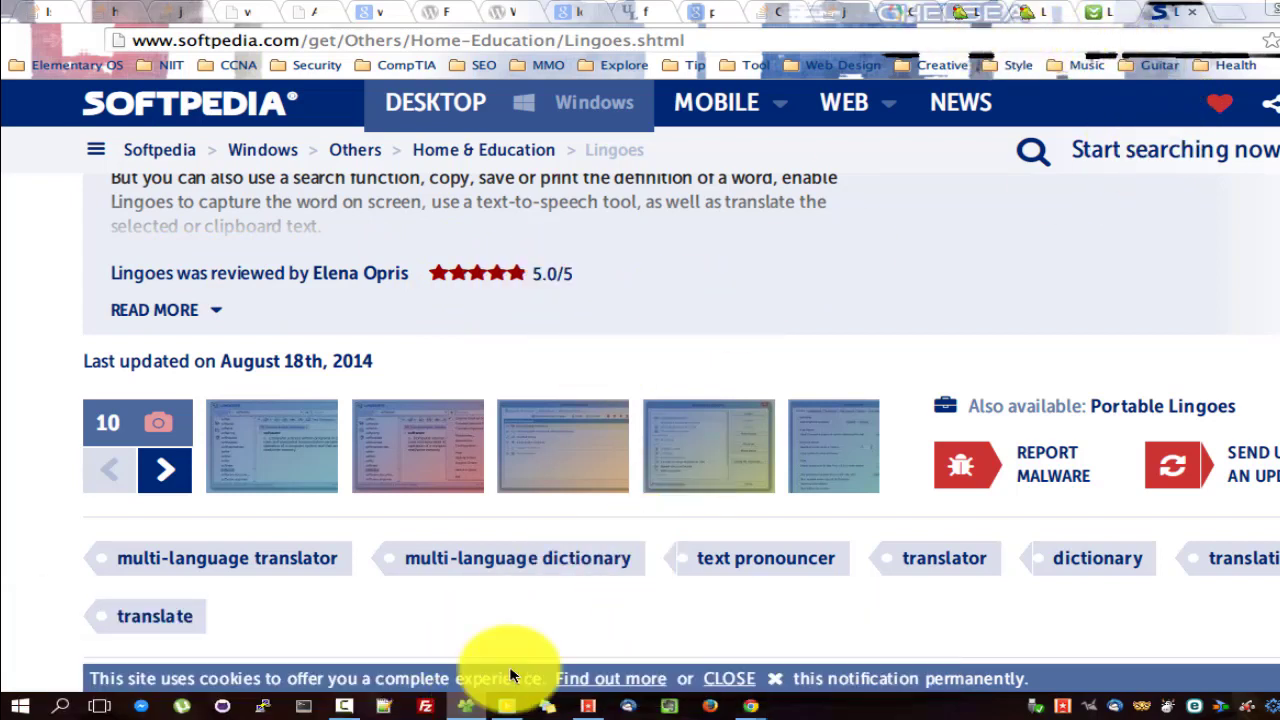
pyautogui.click(466, 706)
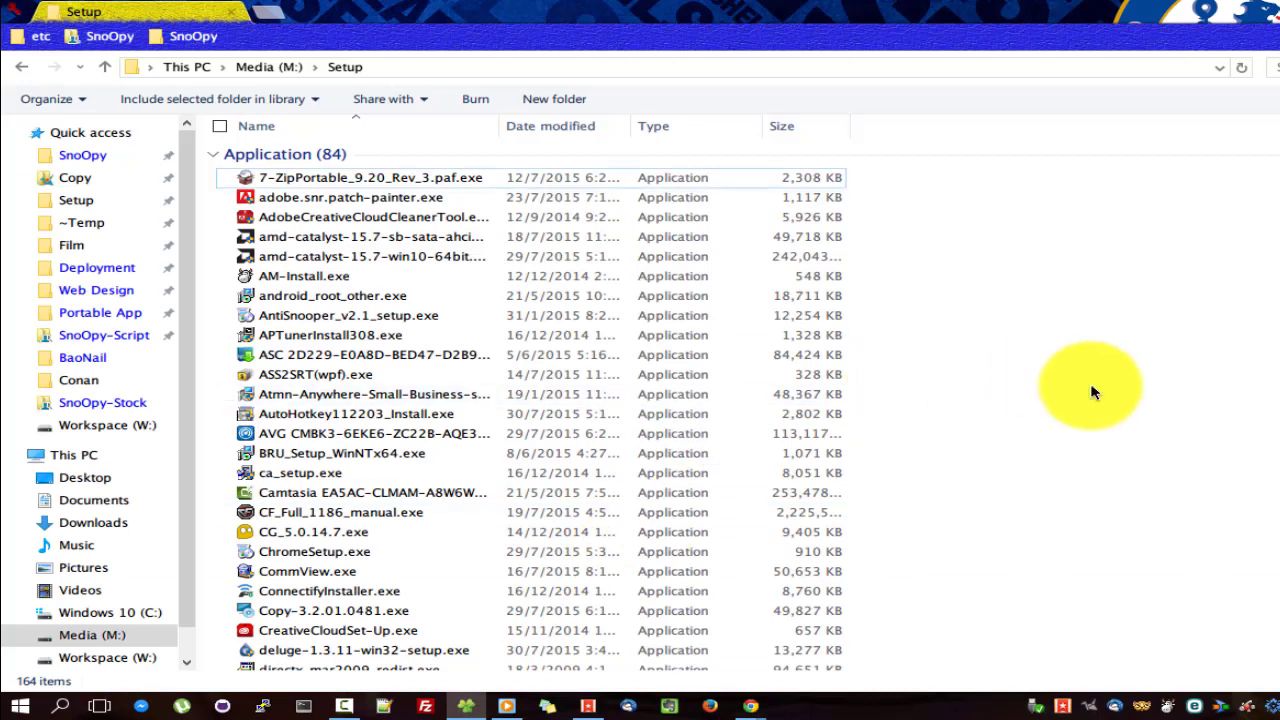
# Launch the lingoes_2.9.2.exe installer, confirm the language and accept the licence agreement.
pyautogui.press('l')
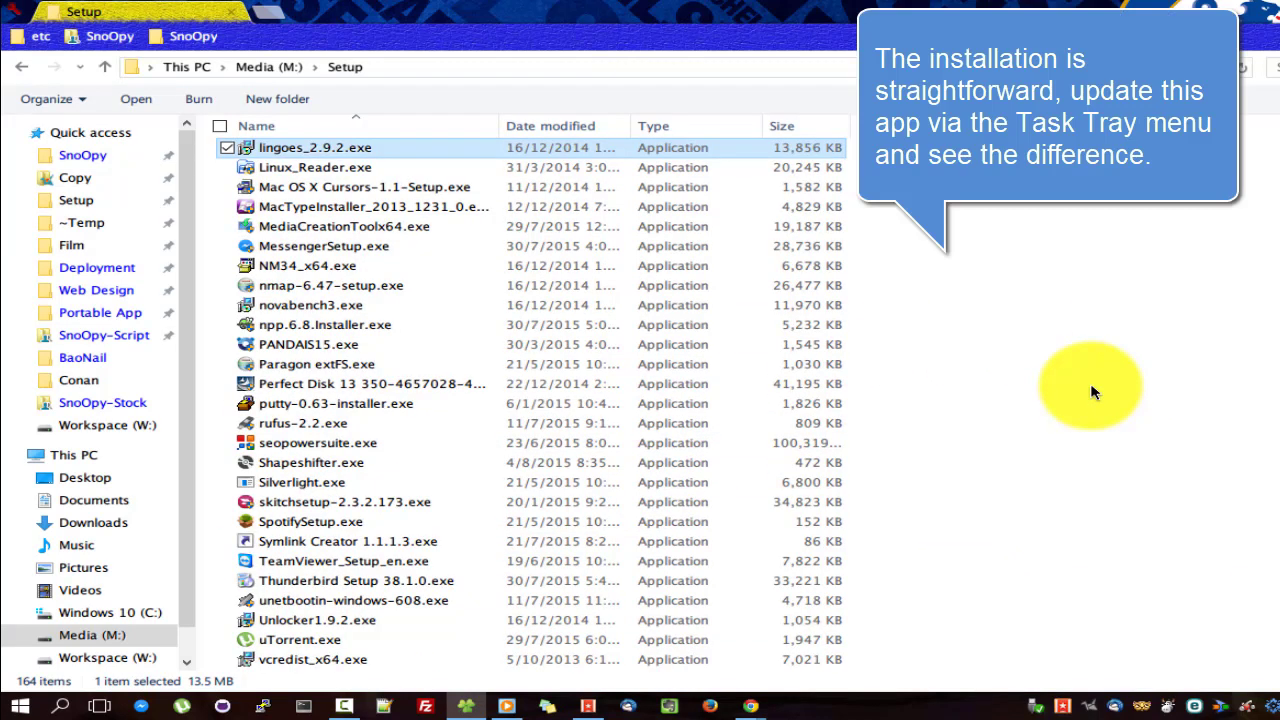
pyautogui.doubleClick(358, 165)
pyautogui.click(843, 368)
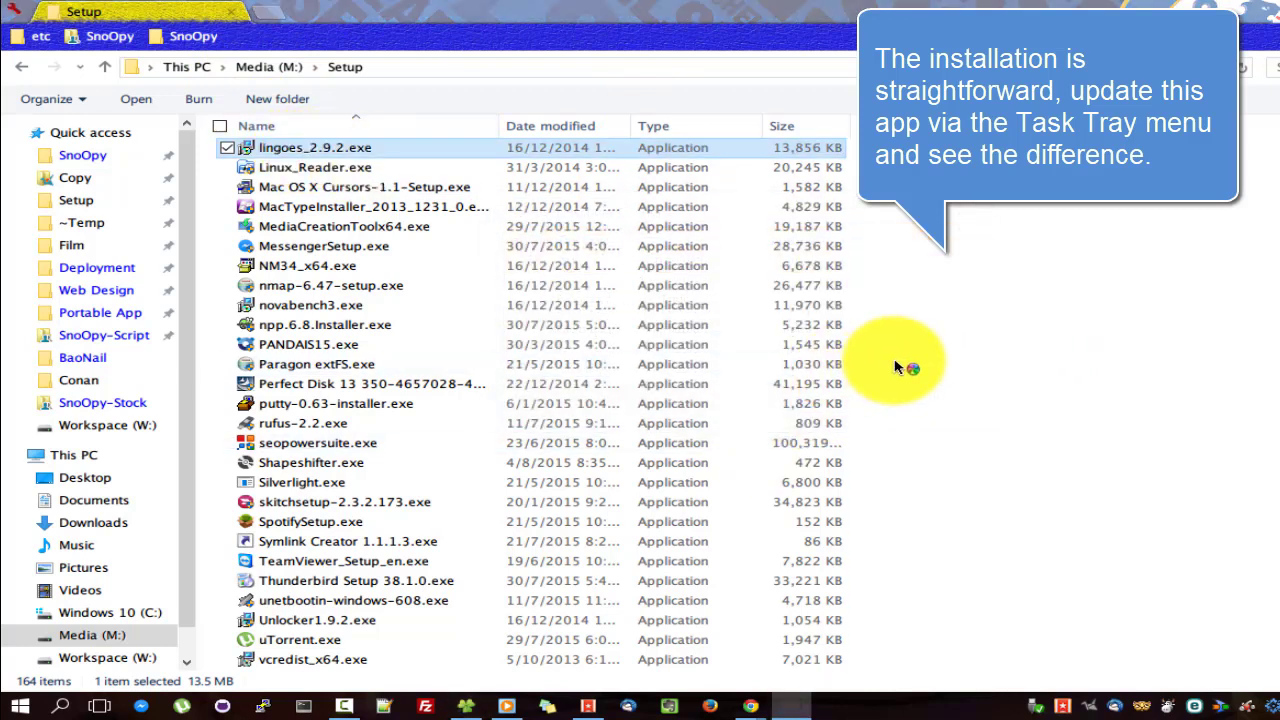
pyautogui.click(808, 396)
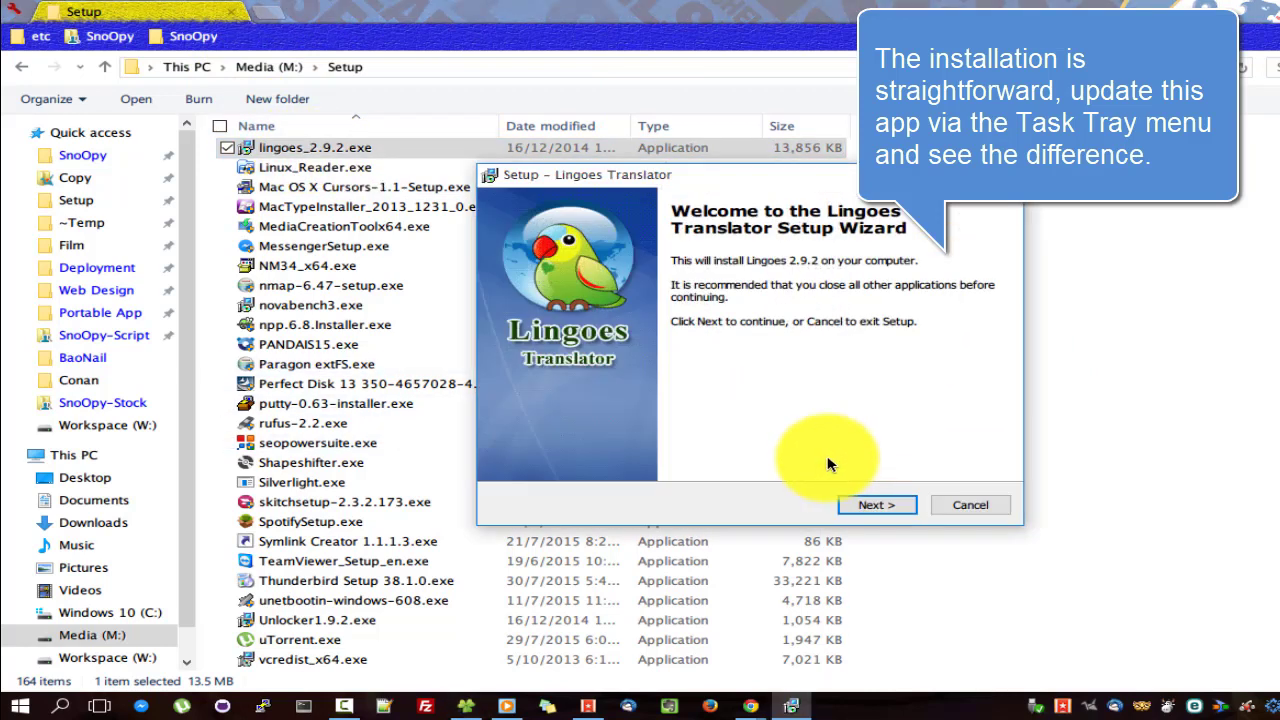
pyautogui.click(888, 515)
pyautogui.click(600, 447)
pyautogui.click(888, 505)
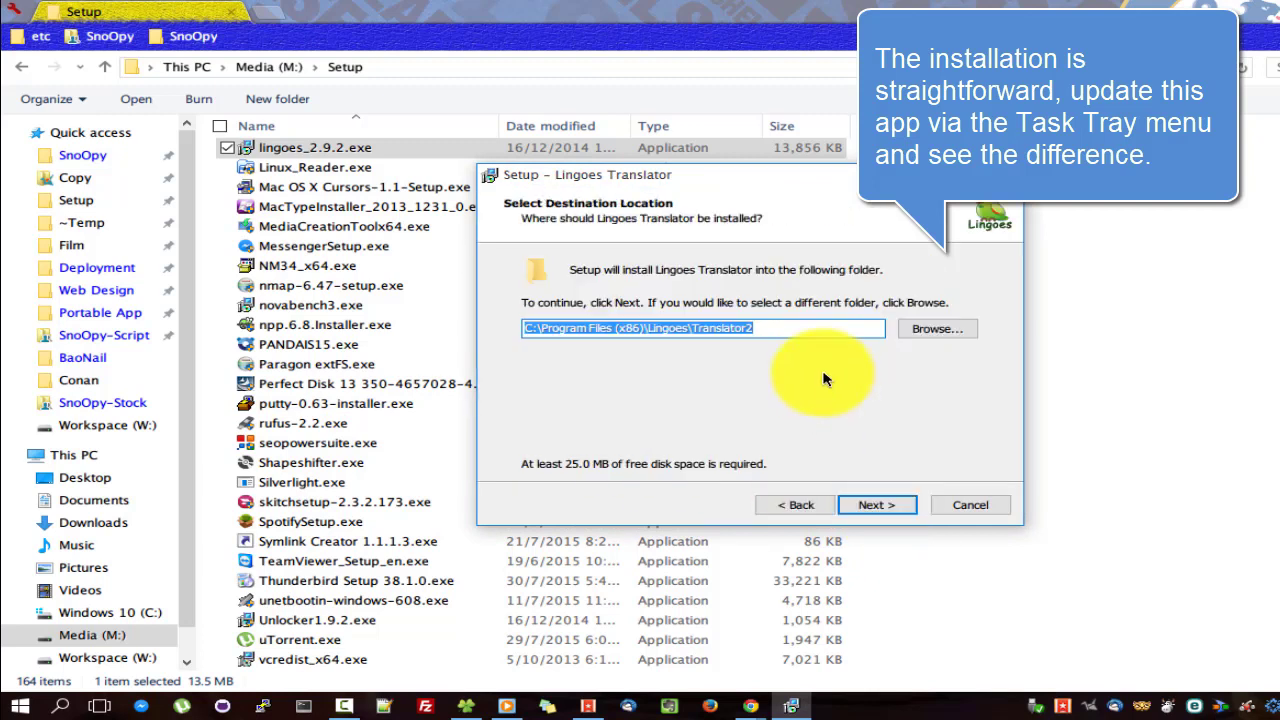
# Install into C:\Program Files (x86)\Lingoes\ without a desktop icon and finish setup.
pyautogui.click(807, 333)
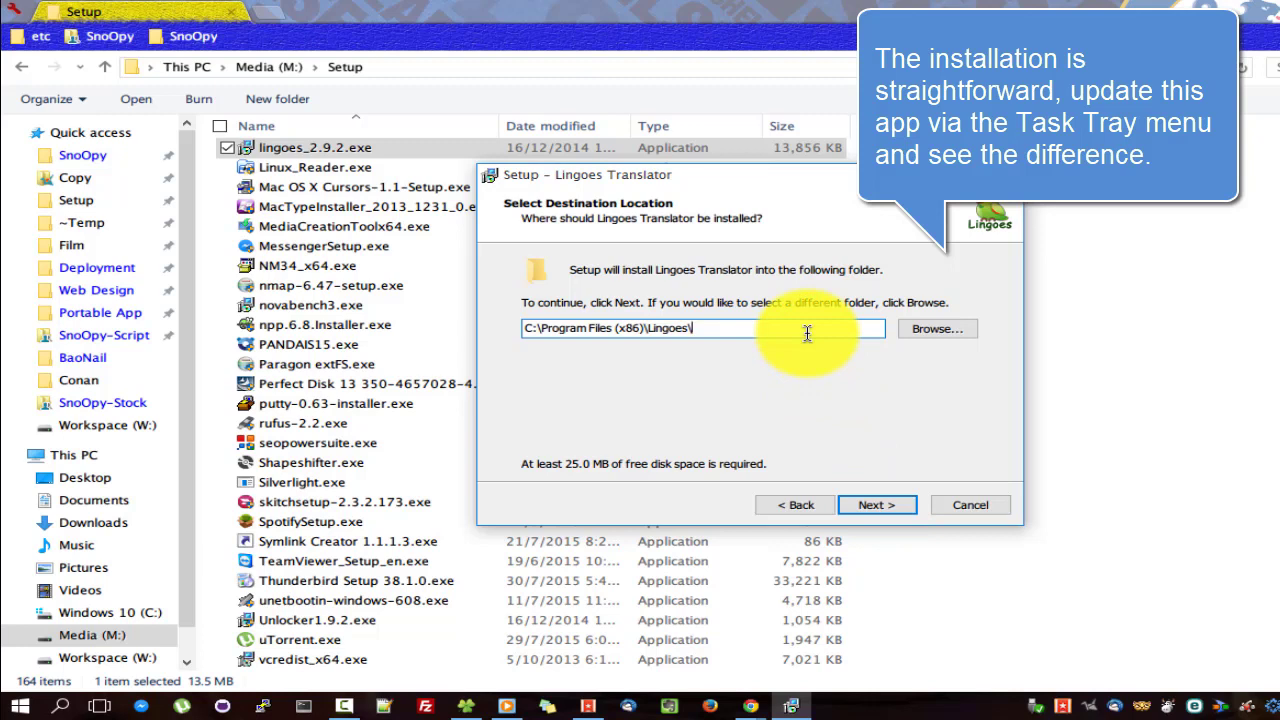
pyautogui.press('Return')
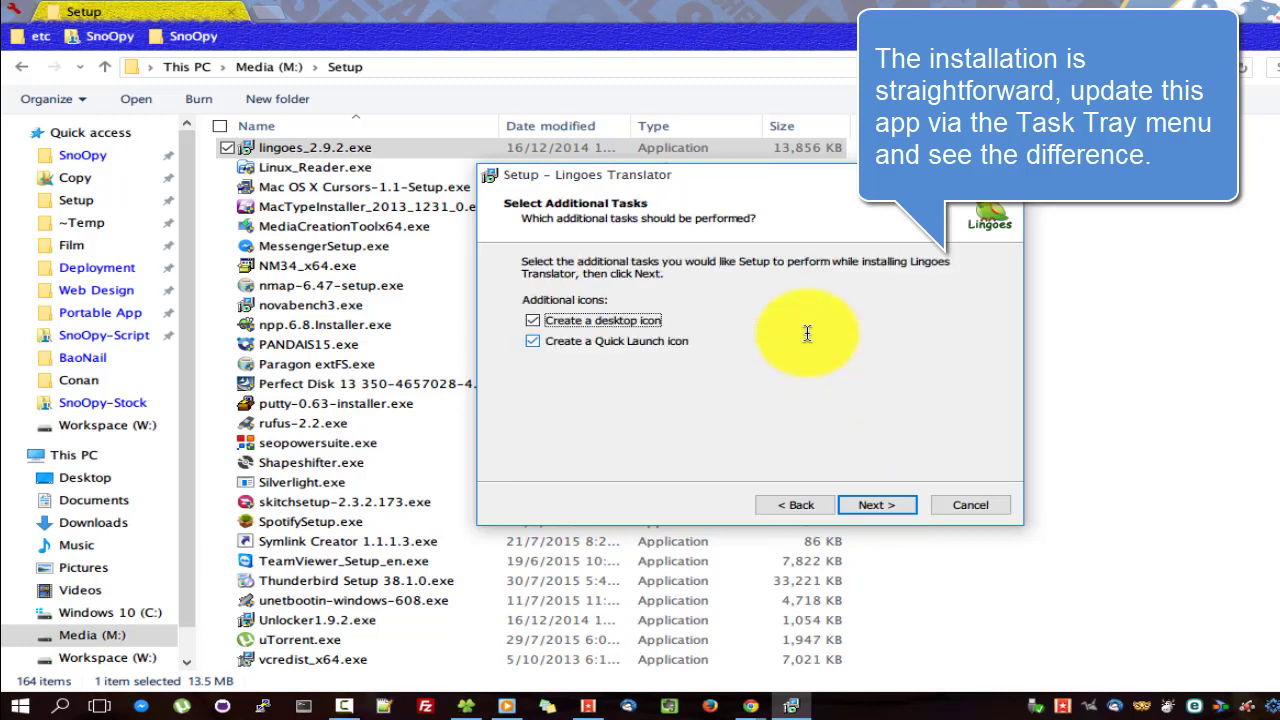
pyautogui.click(533, 321)
pyautogui.click(872, 506)
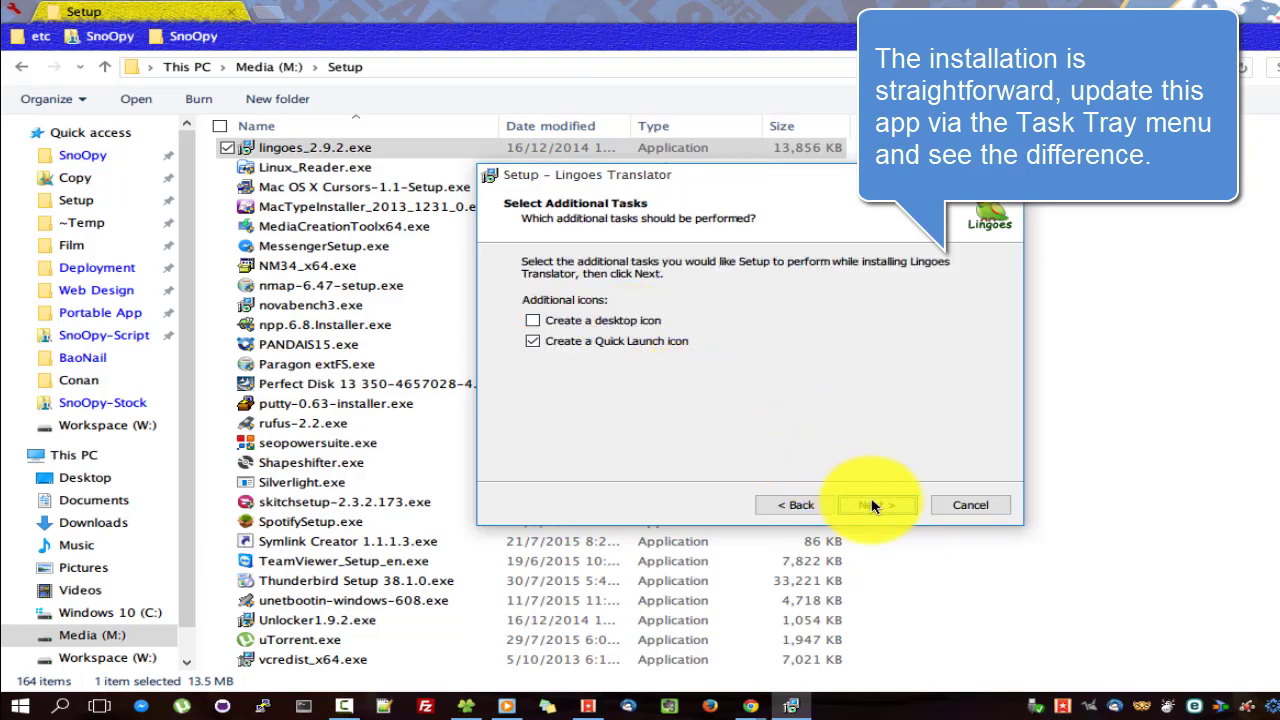
pyautogui.click(872, 505)
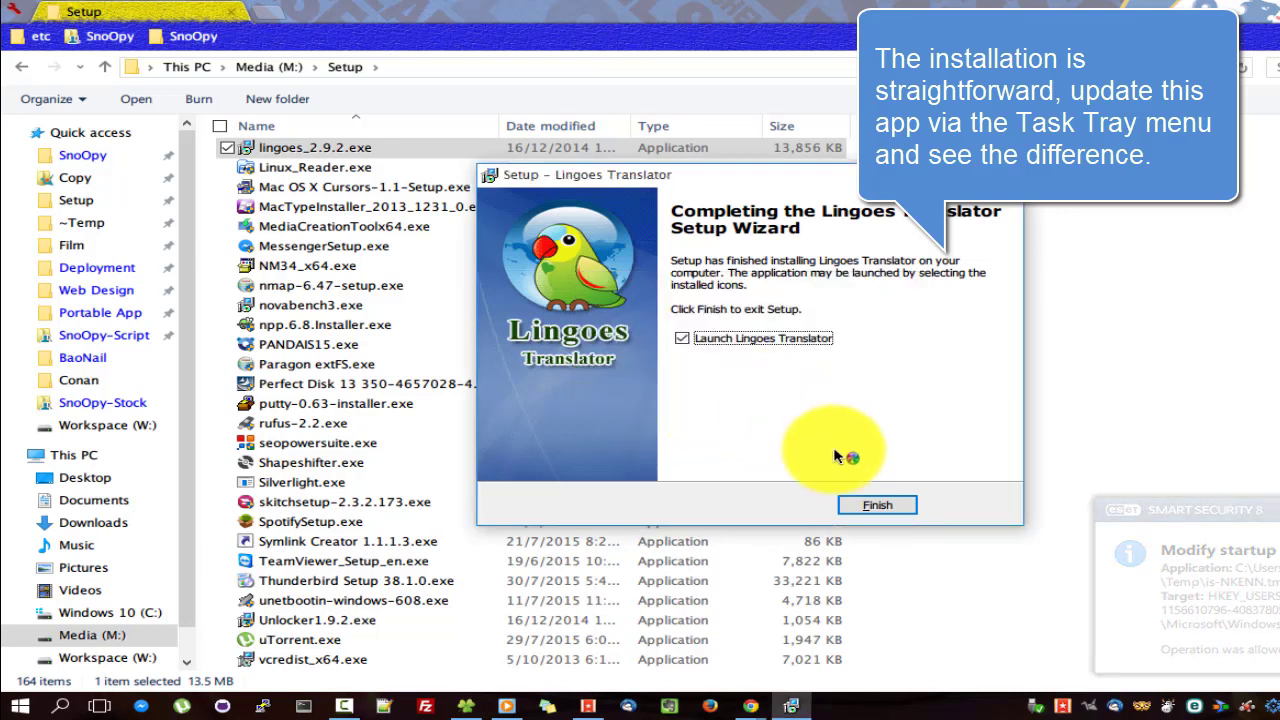
pyautogui.click(870, 508)
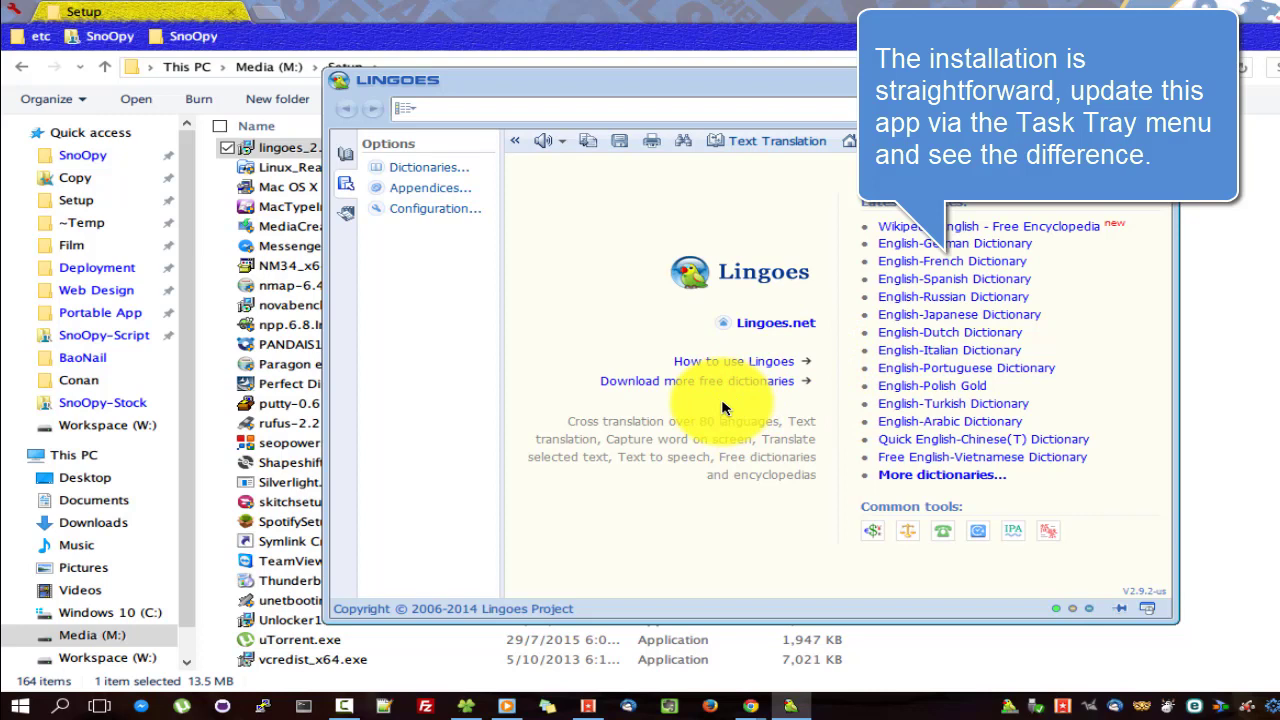
# Update Lingoes online from its tray icon and dismiss the success message.
pyautogui.rightClick(1009, 705)
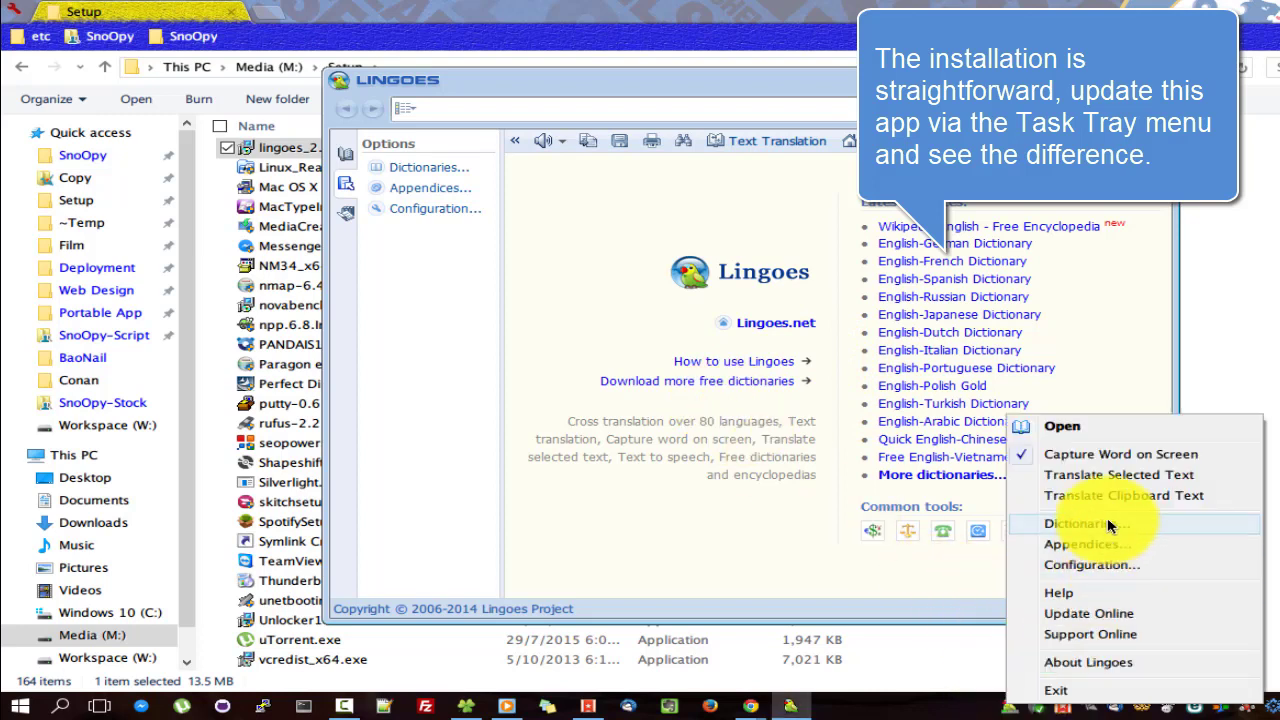
pyautogui.click(1110, 613)
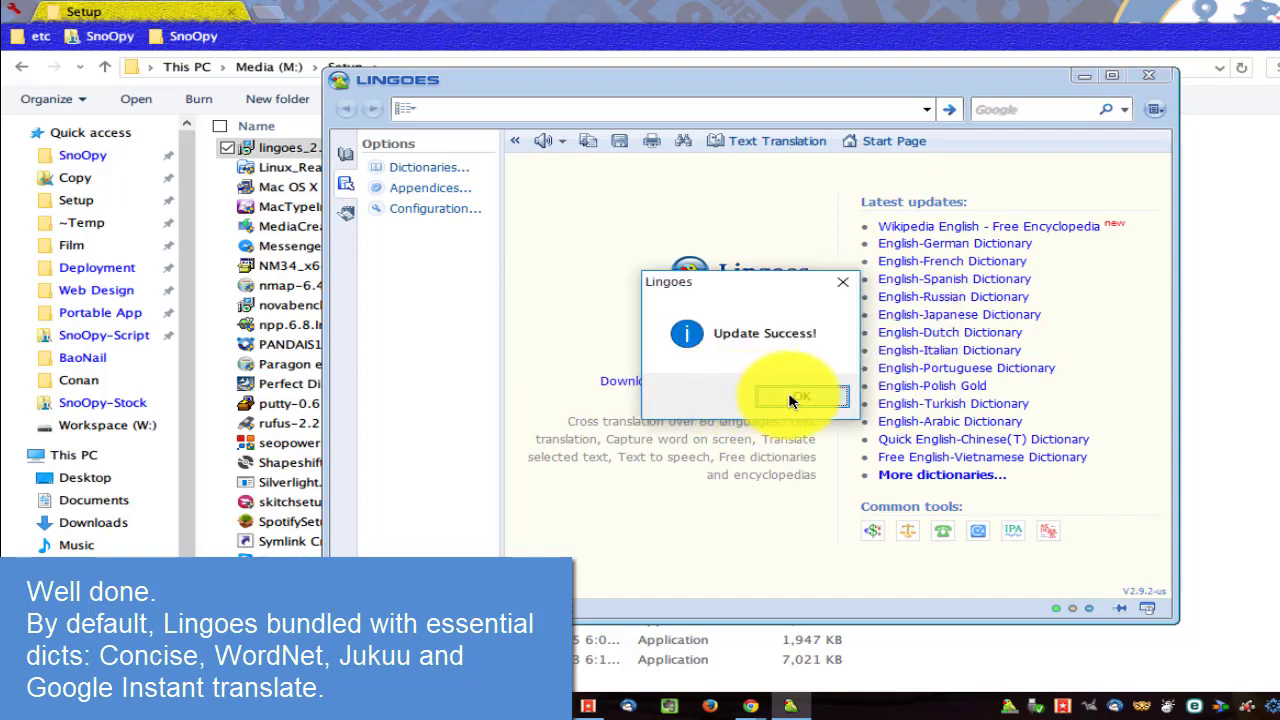
pyautogui.click(806, 397)
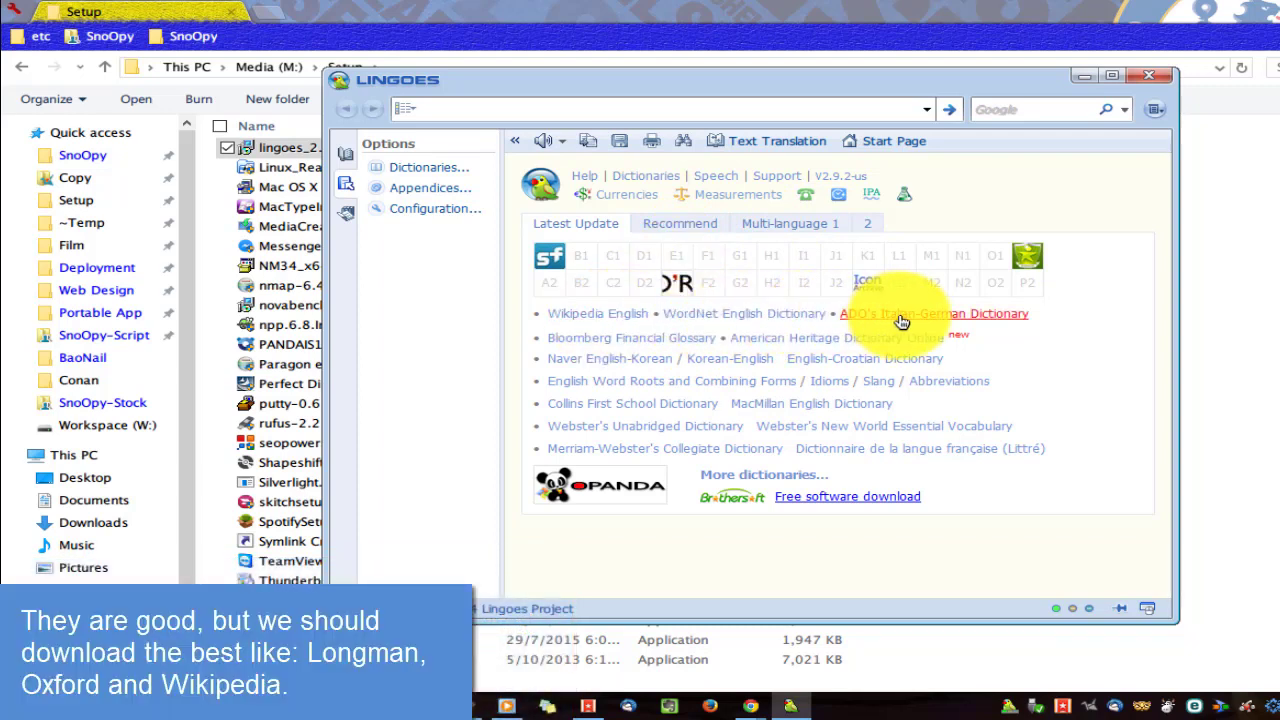
# Open the dictionaries settings, then bring the Softpedia Lingoes page in Chrome forward.
pyautogui.click(430, 169)
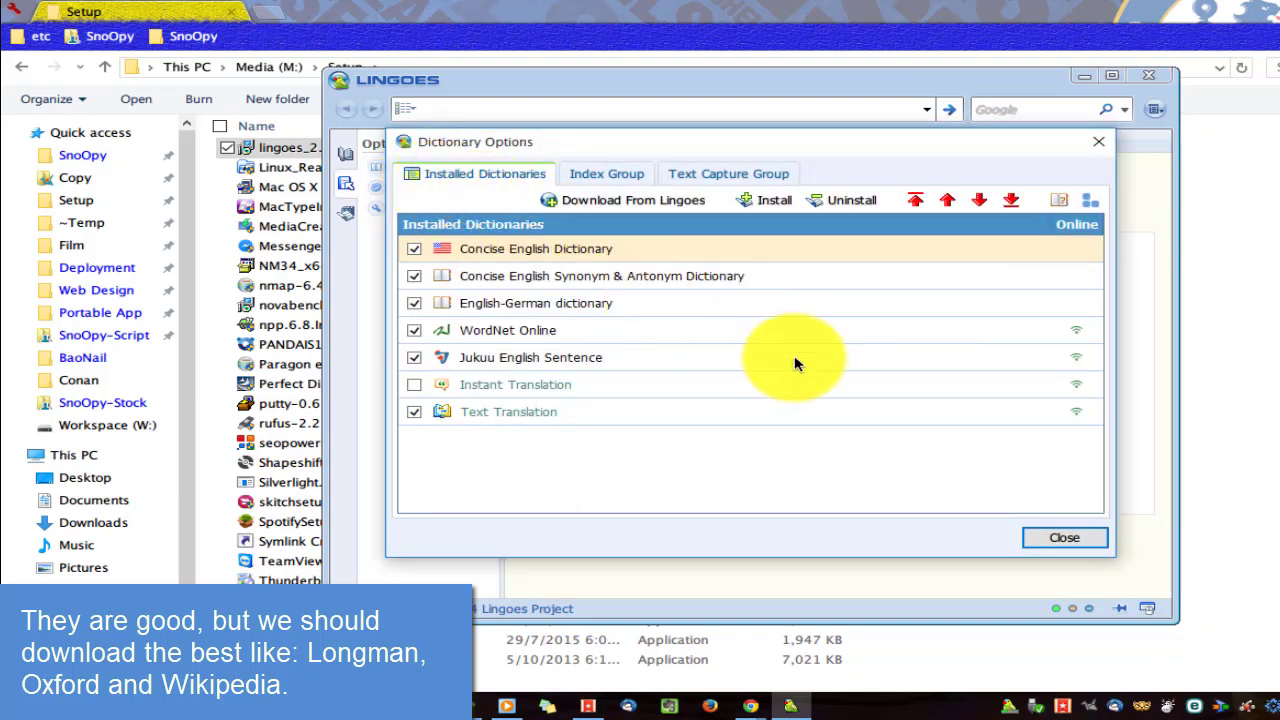
pyautogui.click(752, 705)
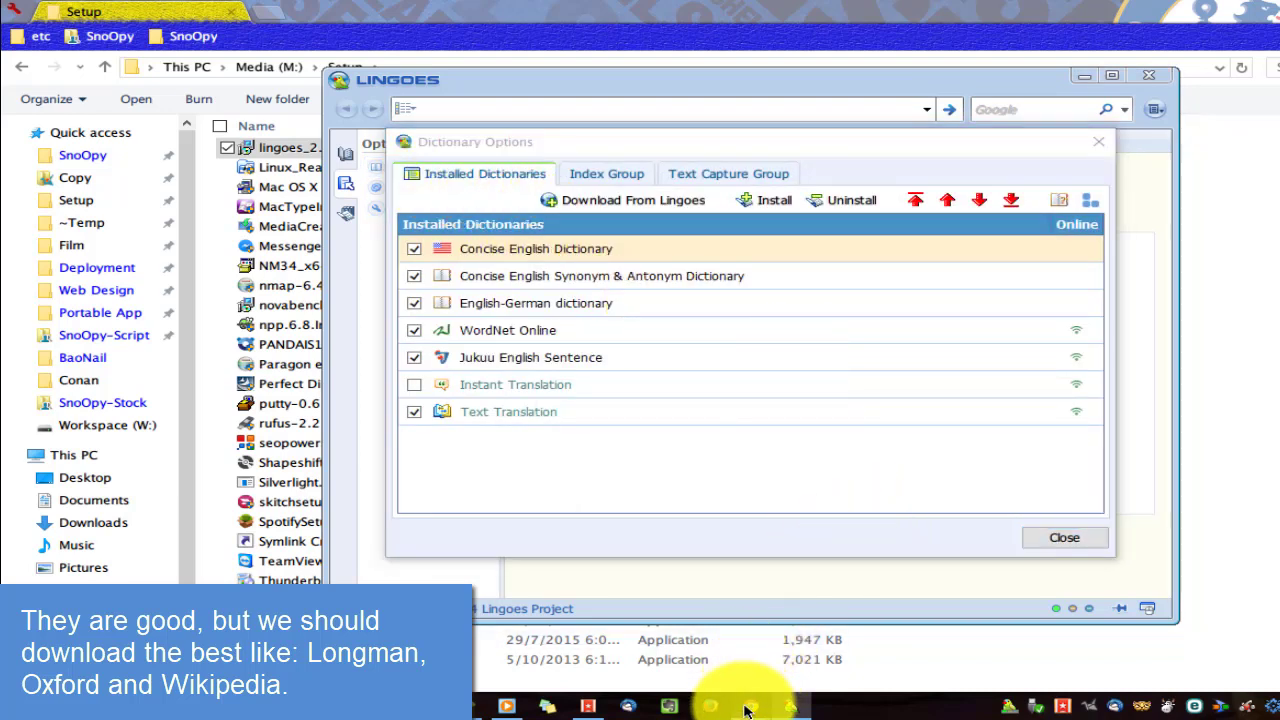
pyautogui.click(686, 625)
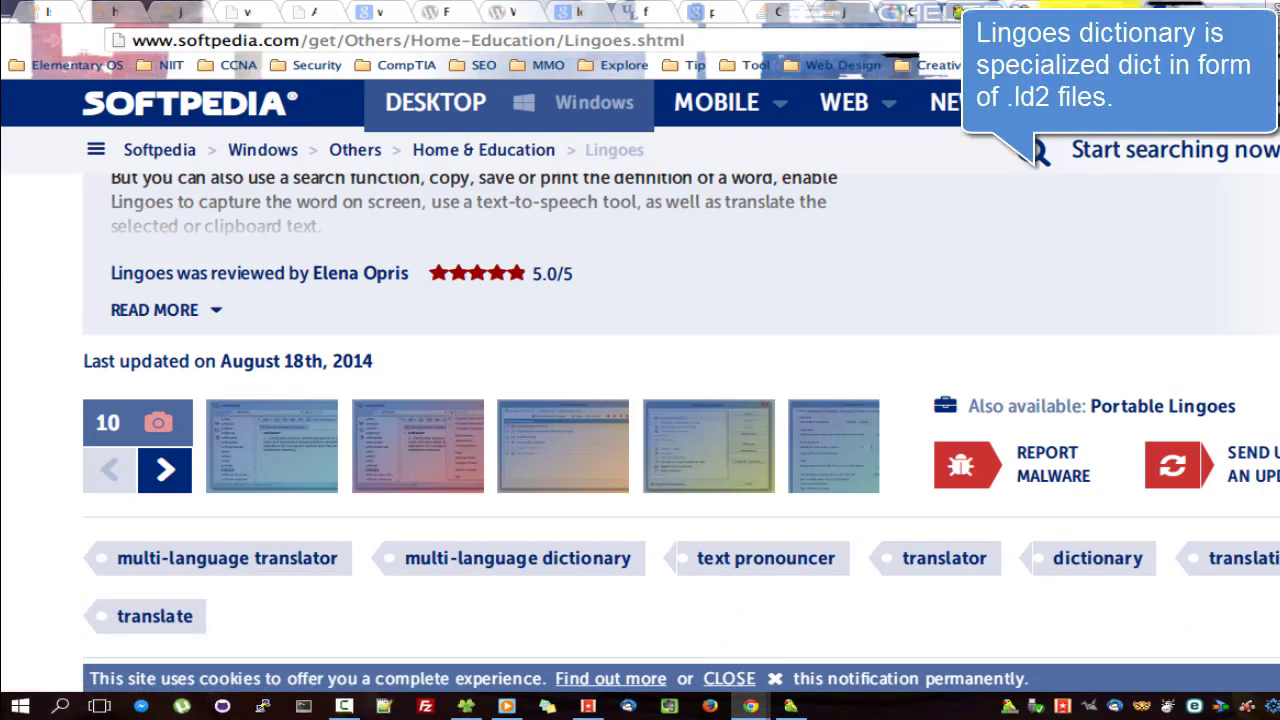
# Browse the Lingoes 2 Library dictionary categories on lingoes.net, then return to Lingoes.
pyautogui.click(1047, 8)
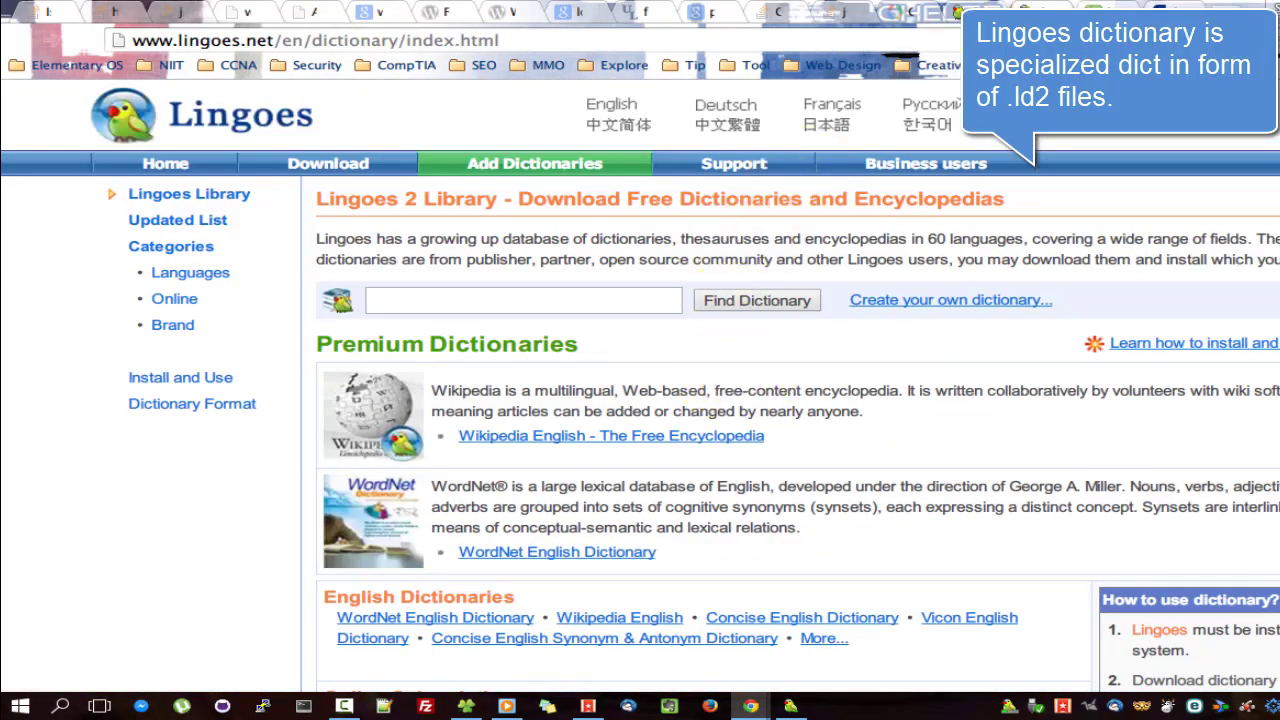
pyautogui.scroll(-3, 700, 400)
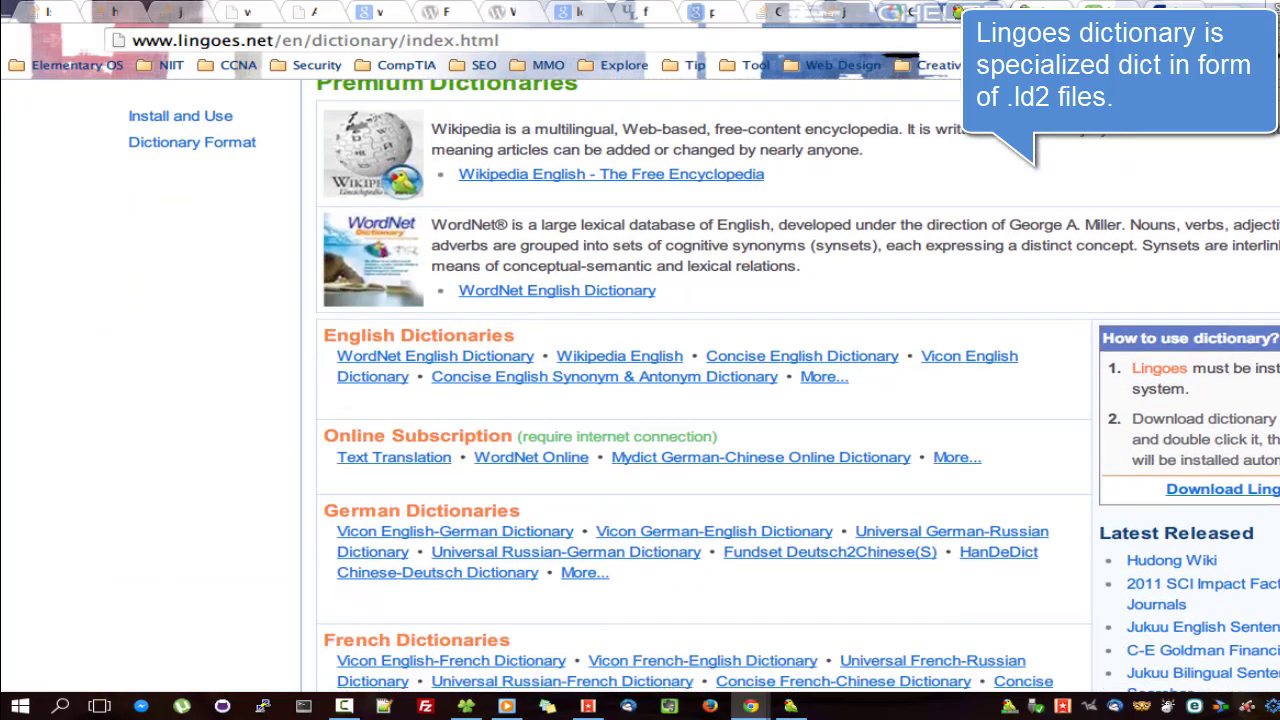
pyautogui.scroll(-2, 629, 229)
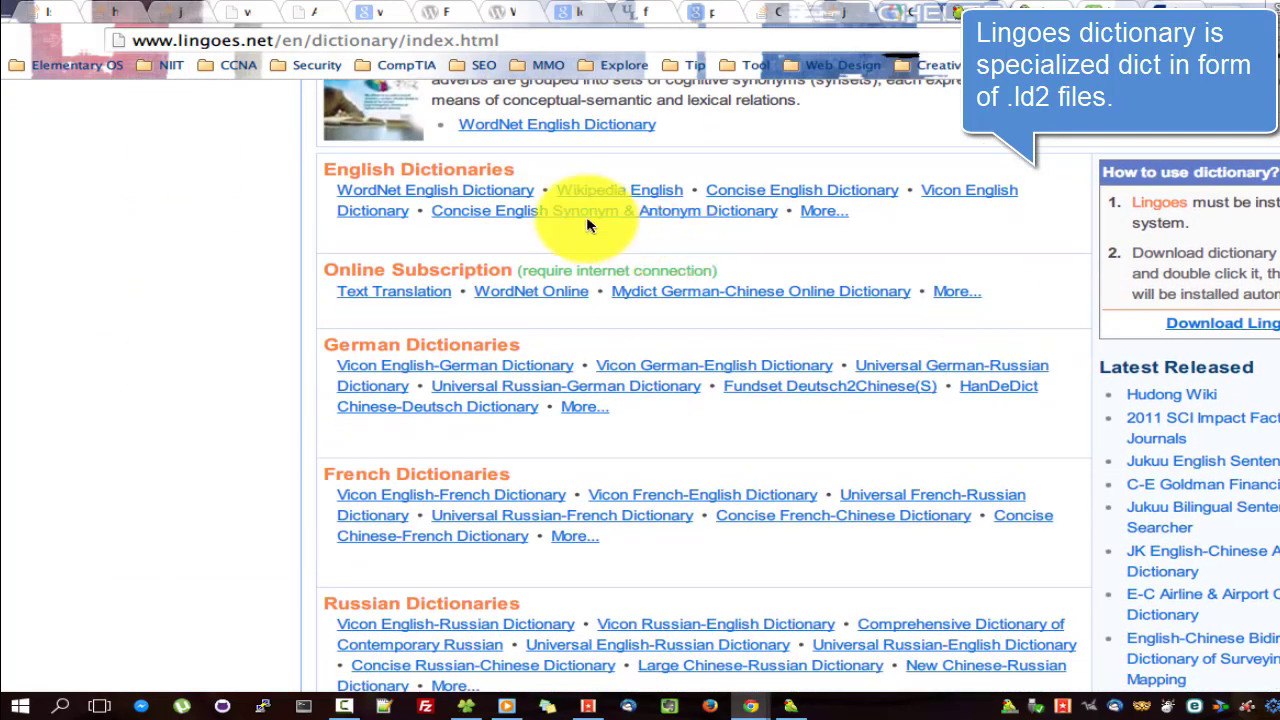
pyautogui.scroll(-7, 700, 400)
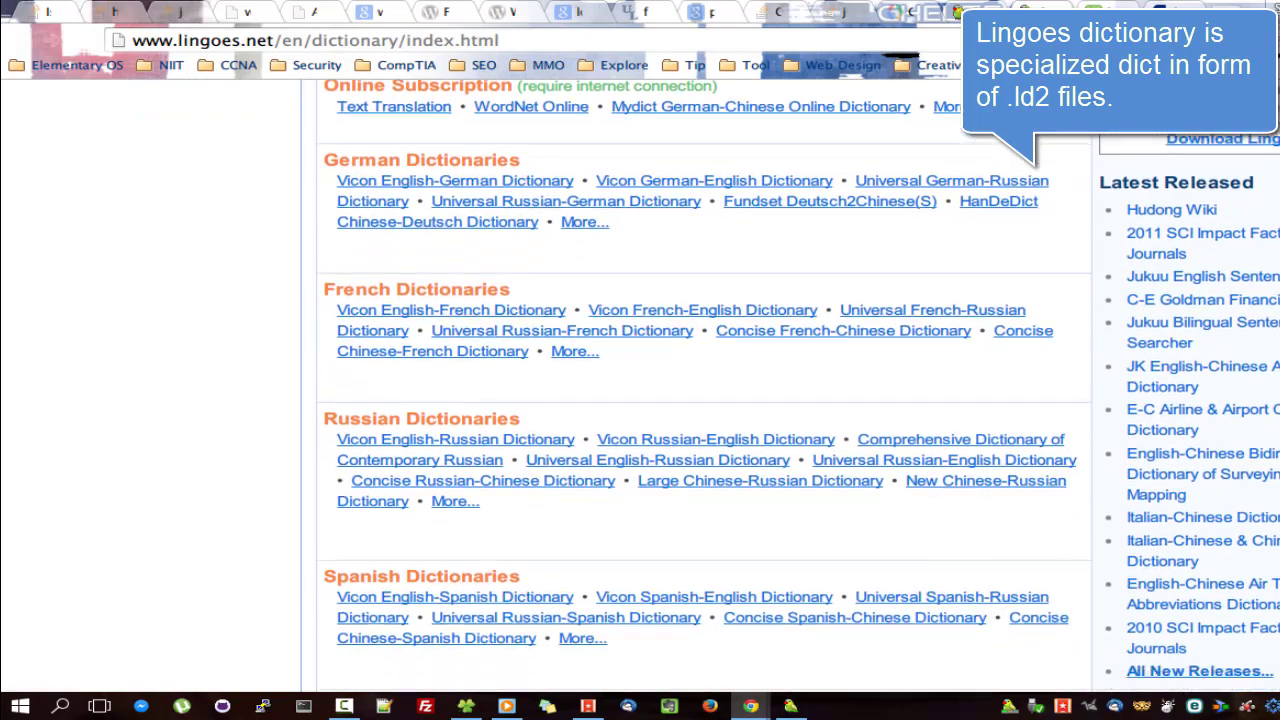
pyautogui.scroll(-7, 700, 400)
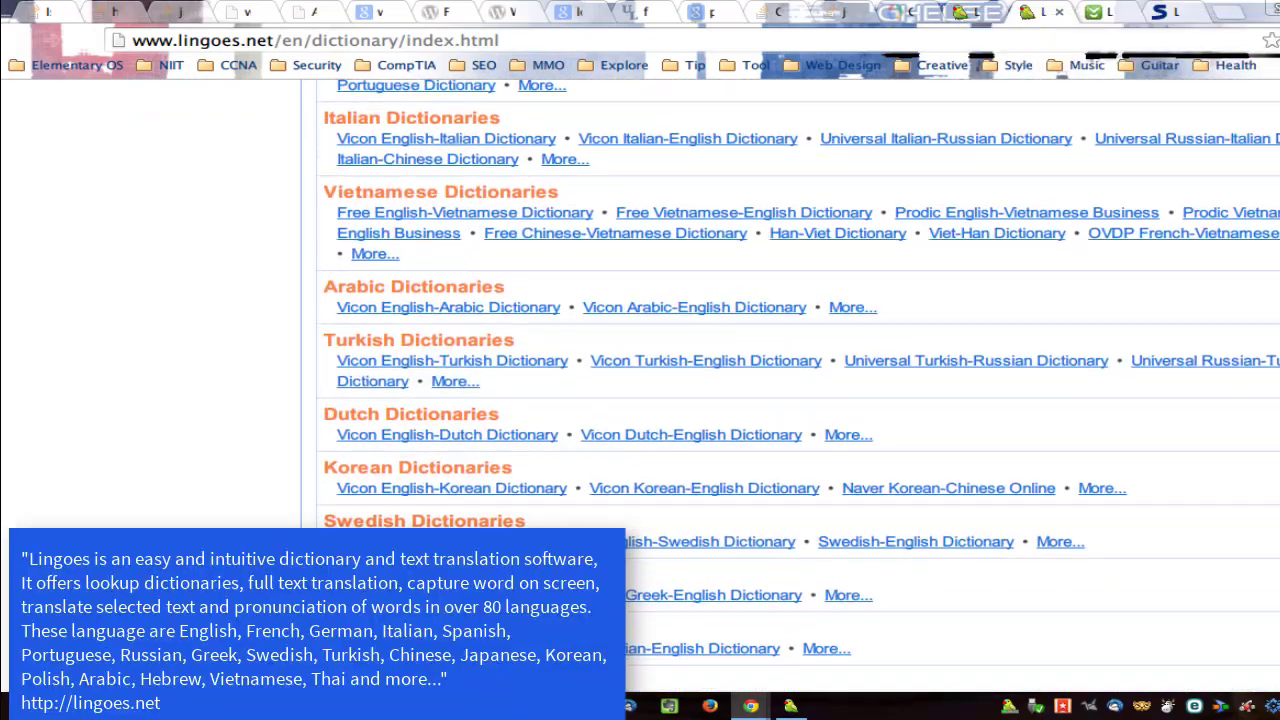
pyautogui.scroll(15, 700, 400)
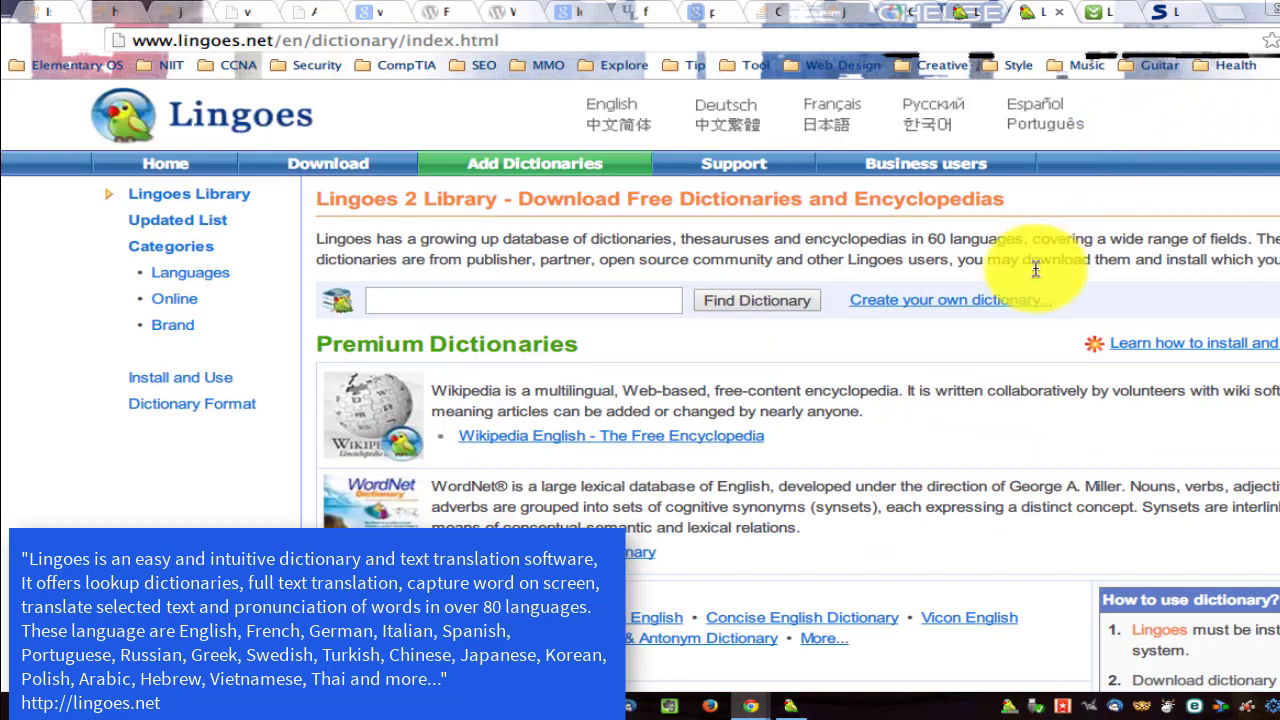
pyautogui.hotkey('alt', 'Tab')
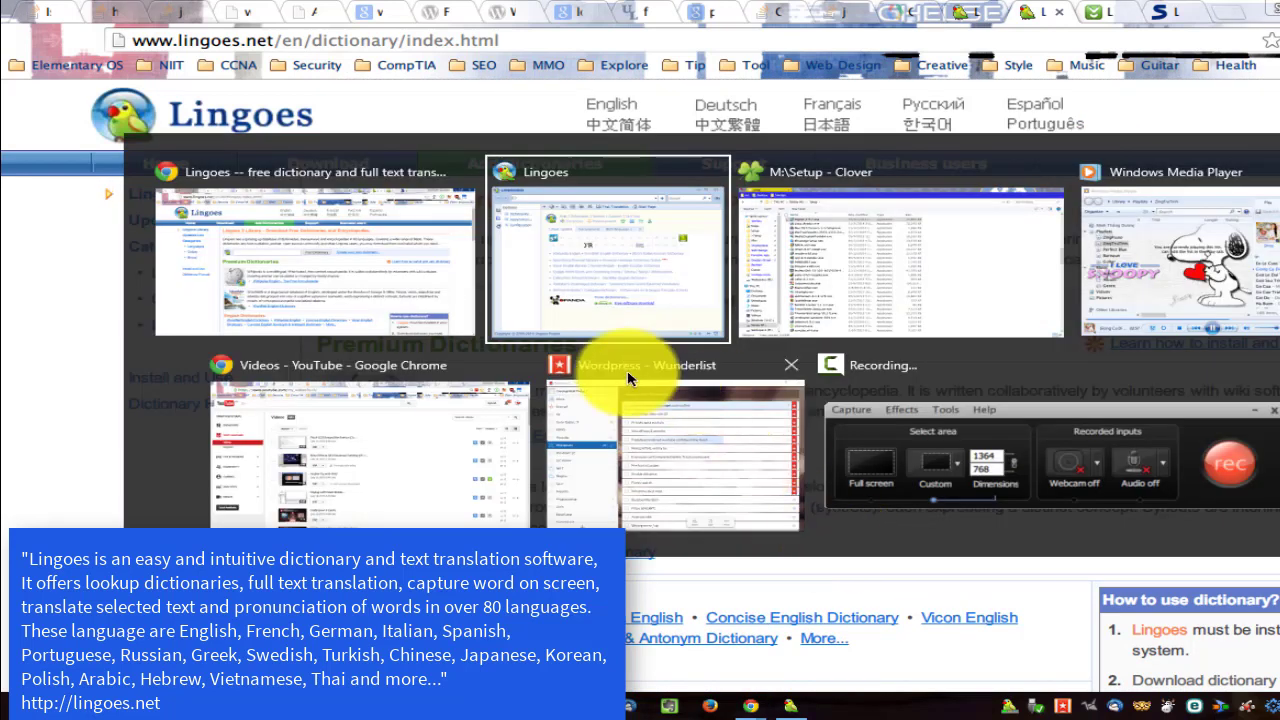
# Uninstall the Concise English, Concise Synonym & Antonym and English-German dictionaries.
pyautogui.click(634, 306)
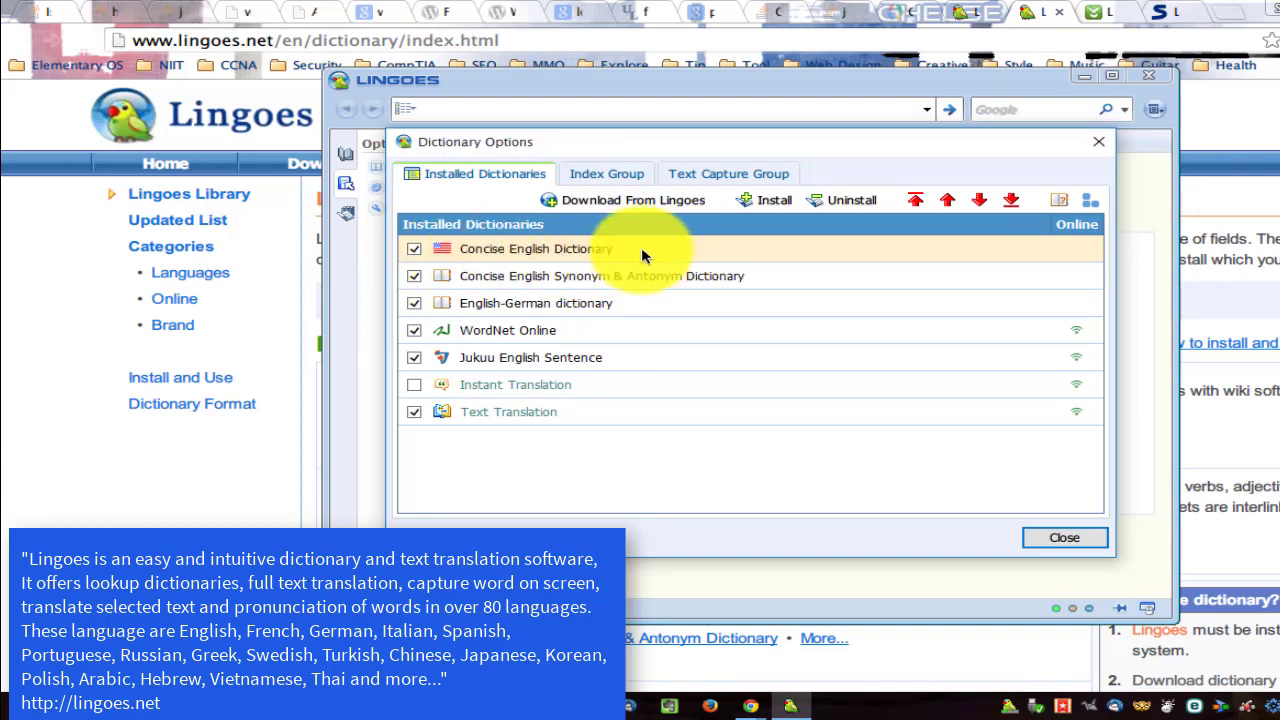
pyautogui.click(817, 203)
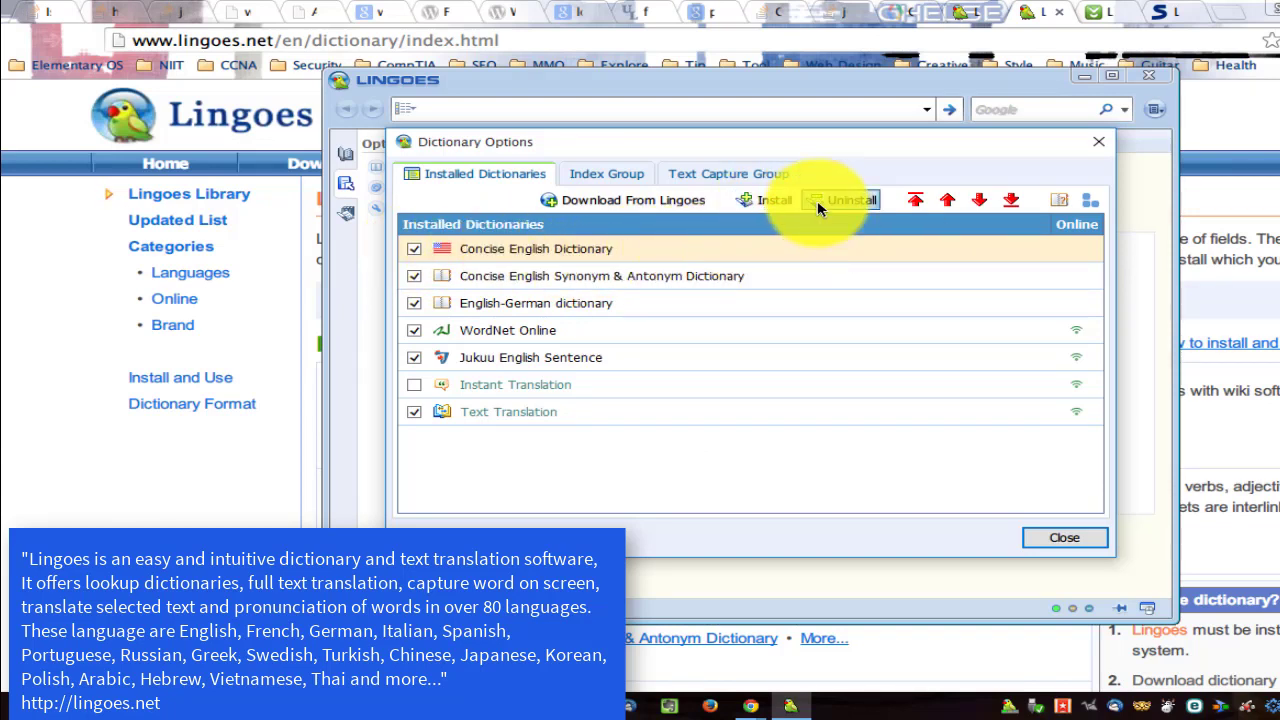
pyautogui.click(800, 408)
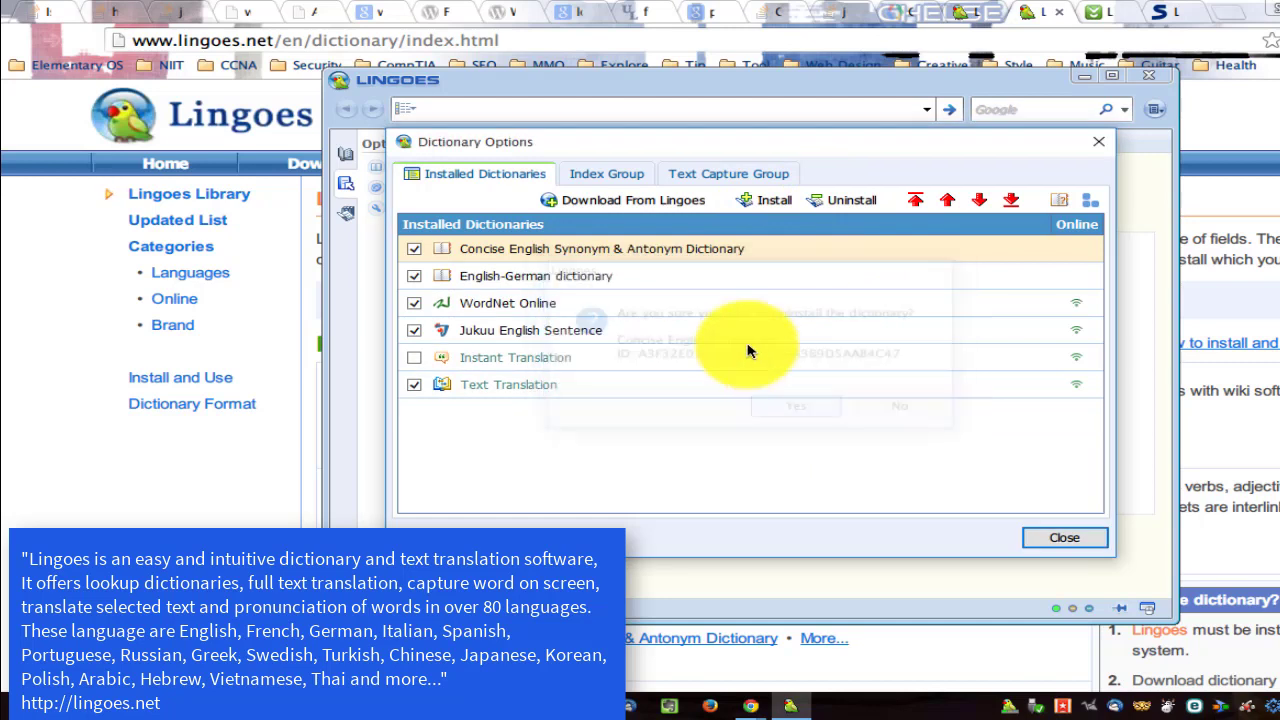
pyautogui.click(848, 200)
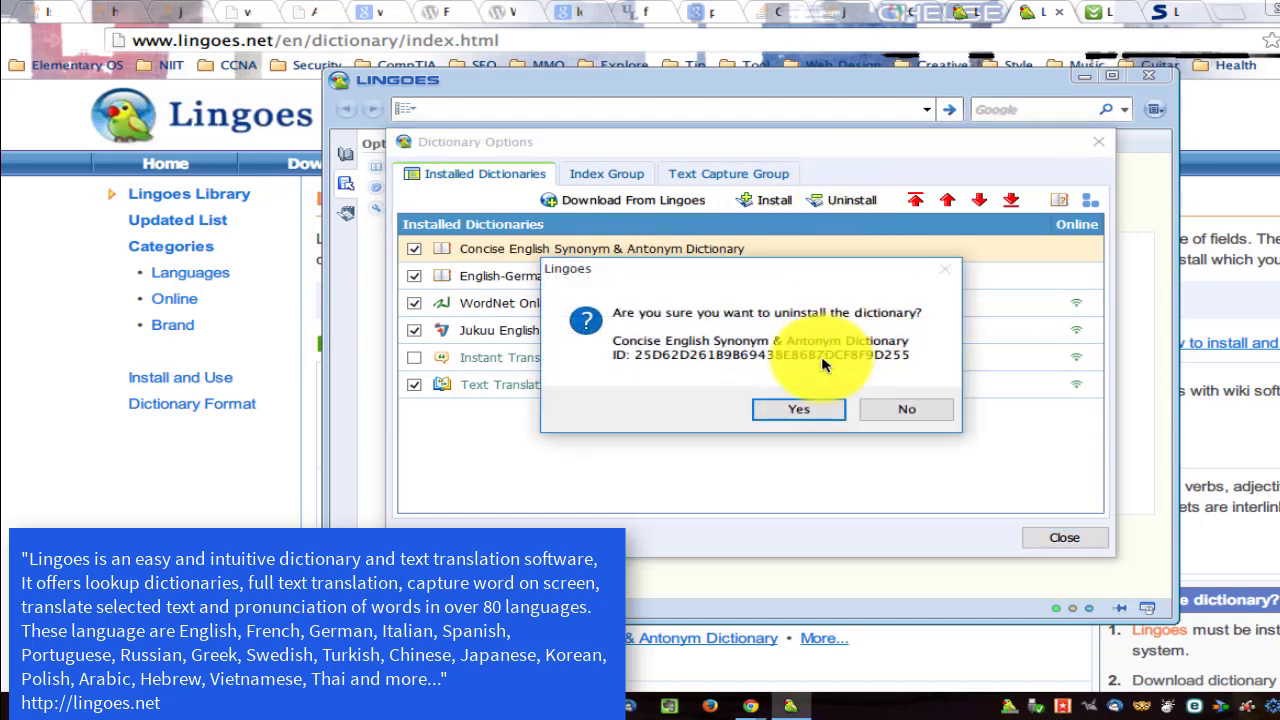
pyautogui.click(793, 403)
pyautogui.click(840, 201)
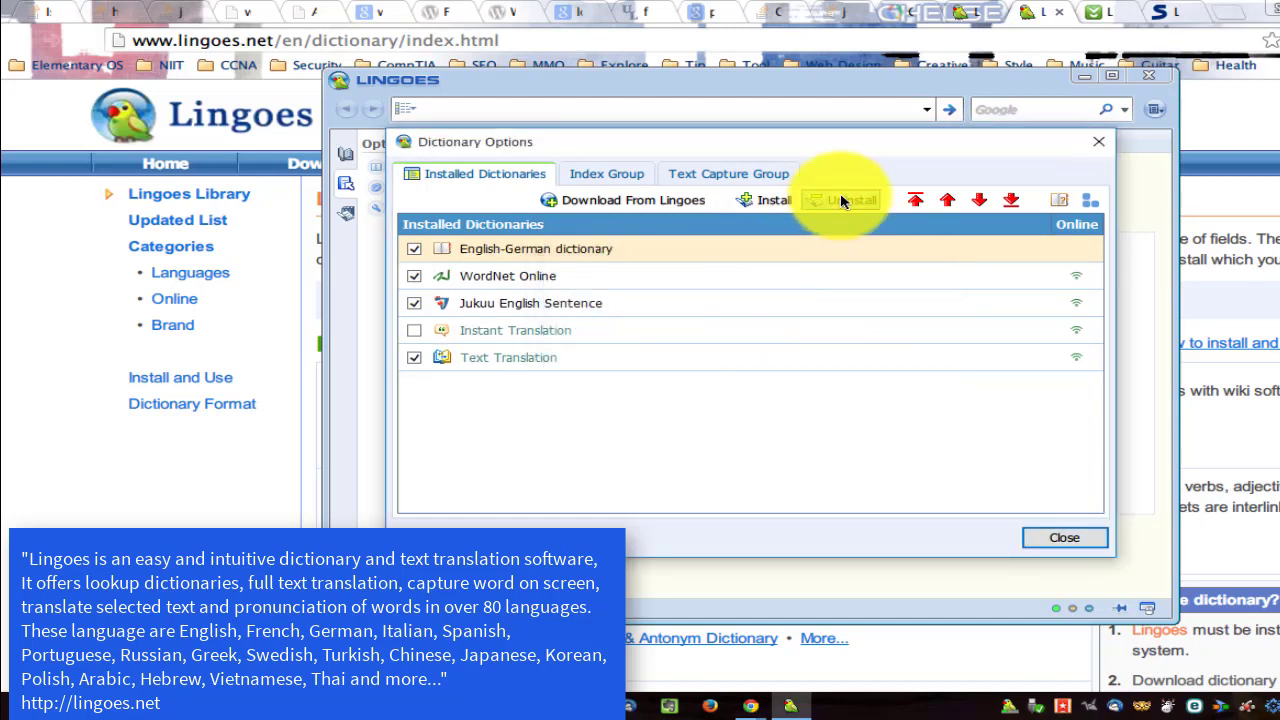
pyautogui.click(795, 411)
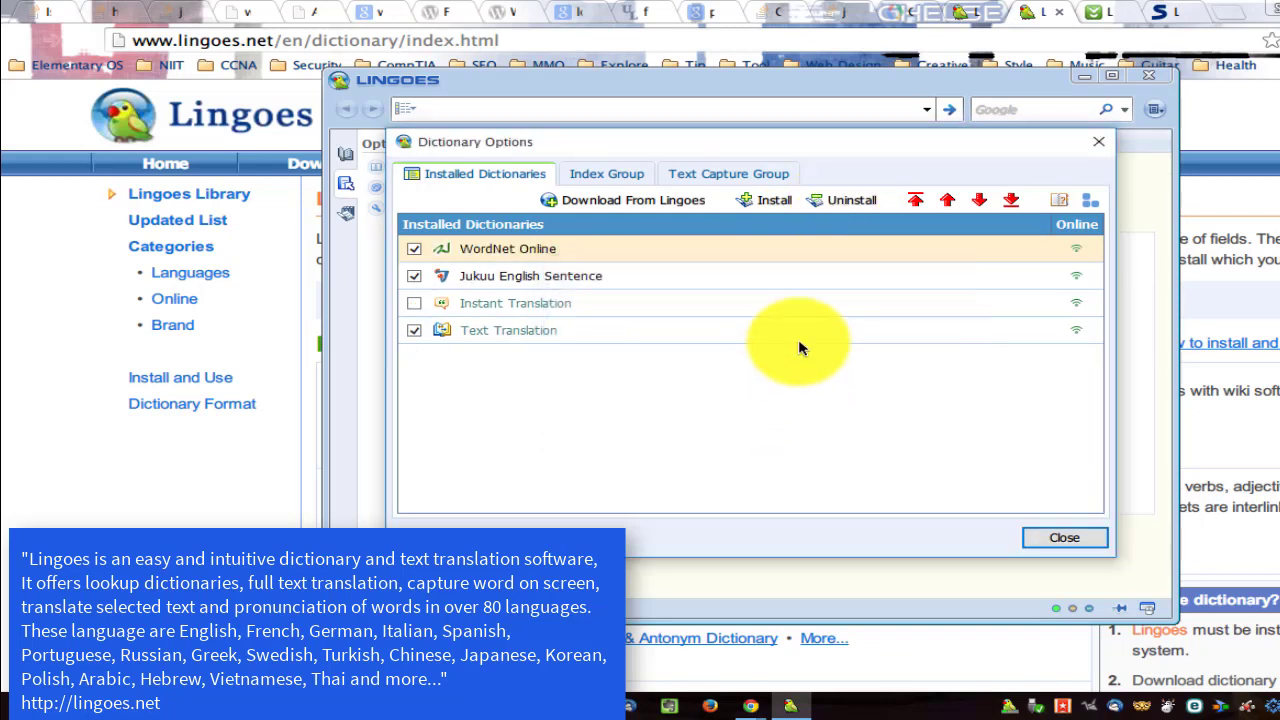
# Uninstall WordNet Online and Jukuu English Sentence, then enable Instant Translation.
pyautogui.click(858, 199)
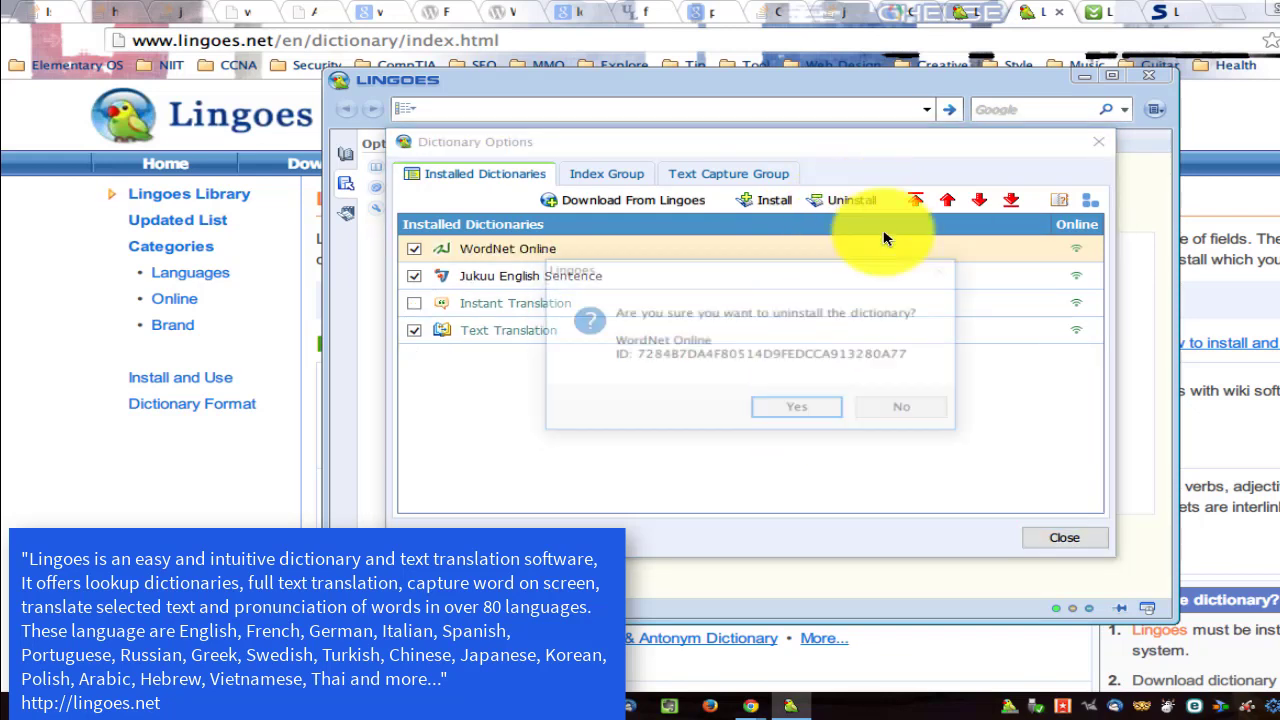
pyautogui.click(829, 410)
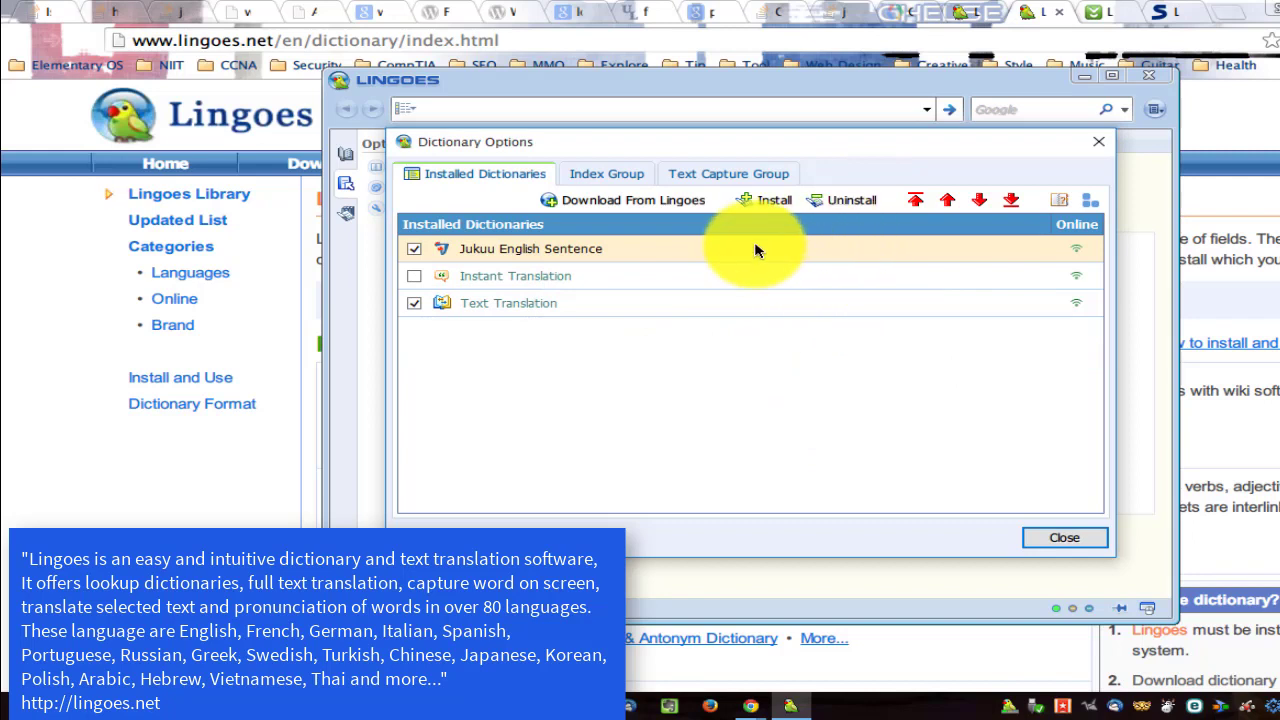
pyautogui.click(857, 201)
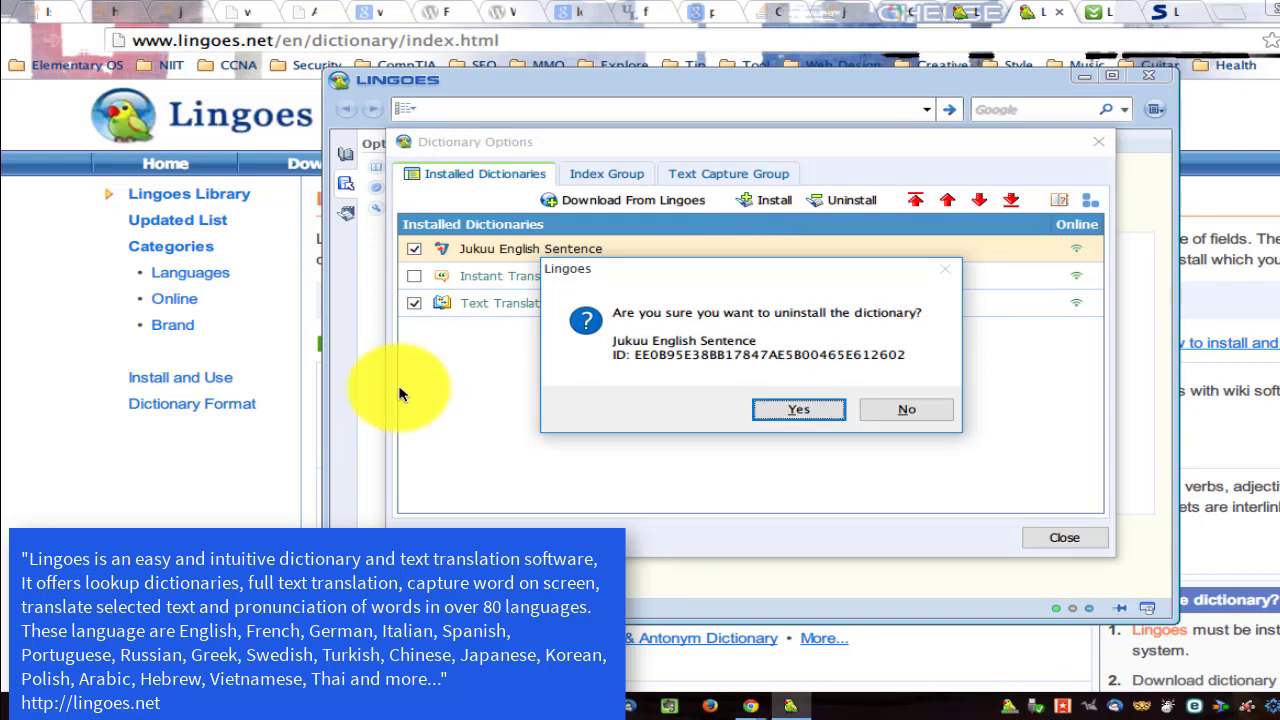
pyautogui.press('Return')
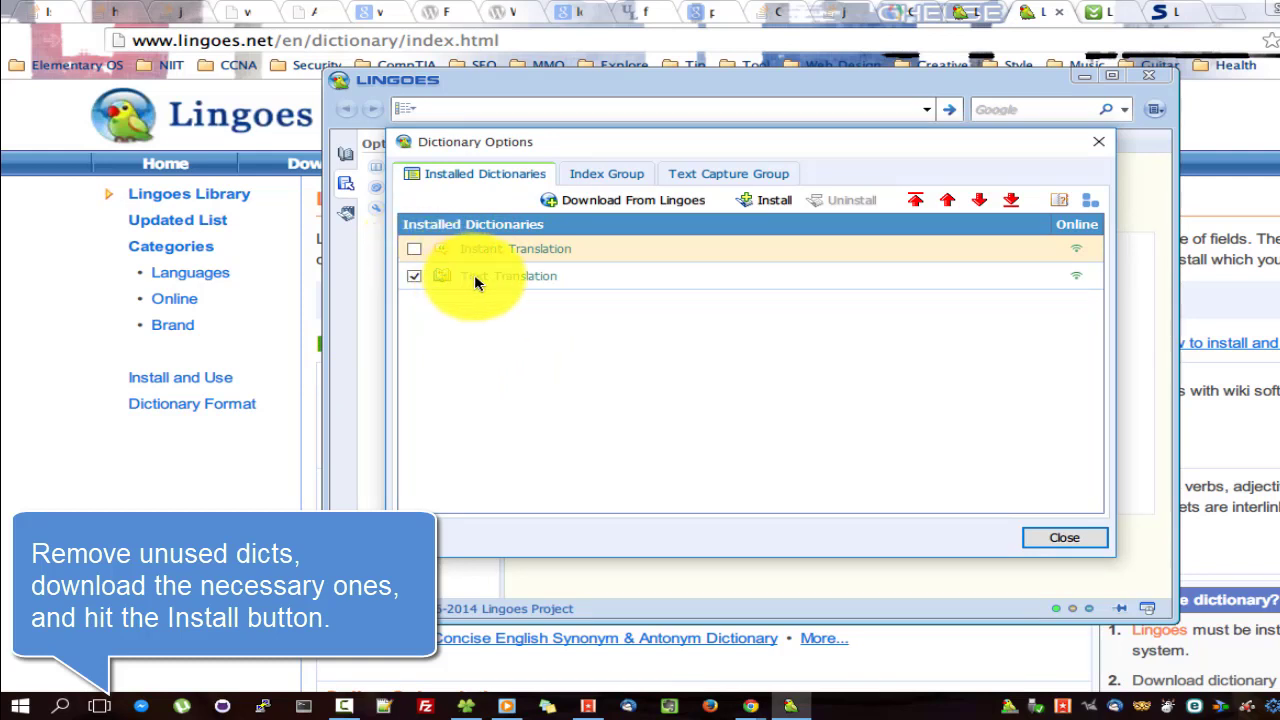
pyautogui.click(414, 249)
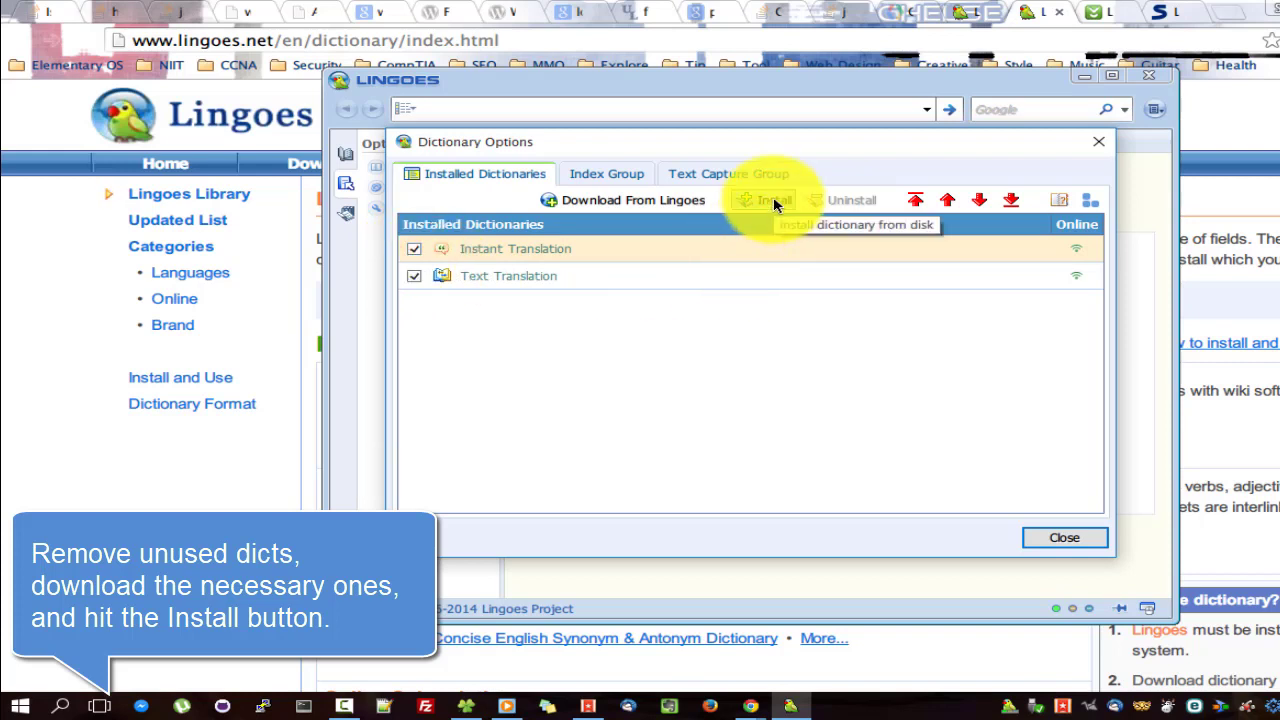
# Install the Longman Dictionary of Contemporary English from the Setup folder.
pyautogui.click(774, 201)
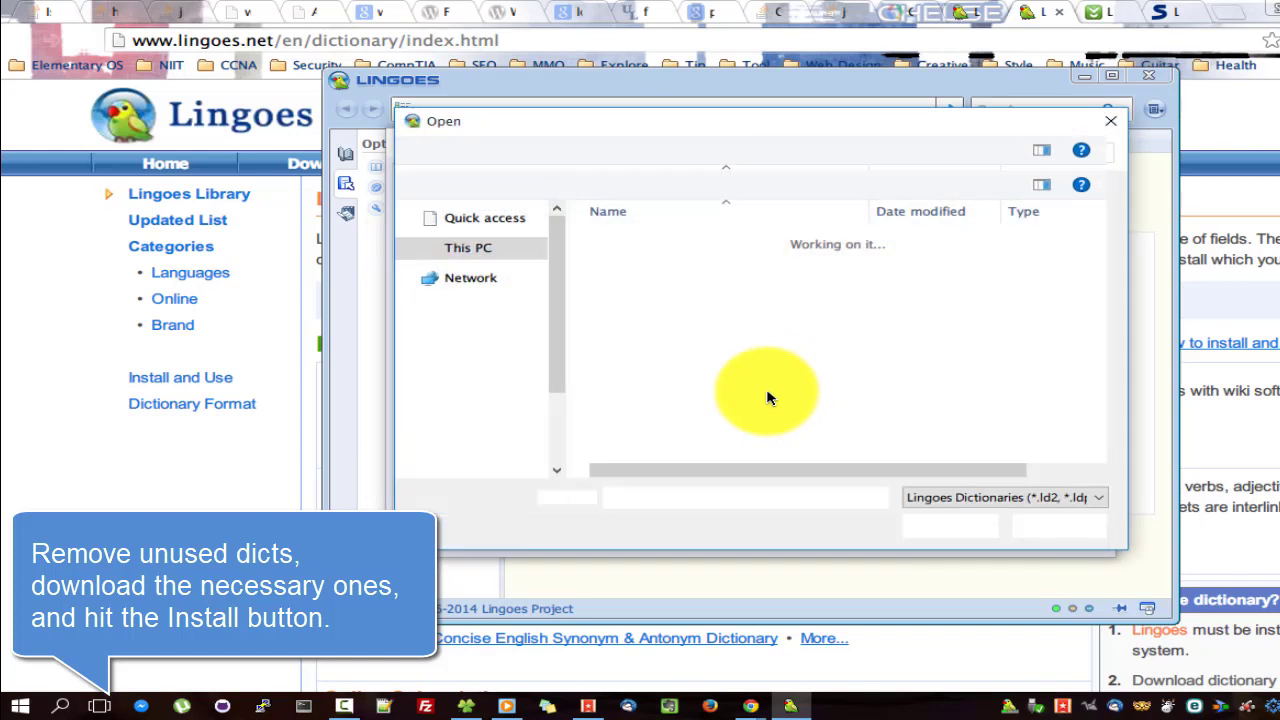
pyautogui.scroll(10, 520, 340)
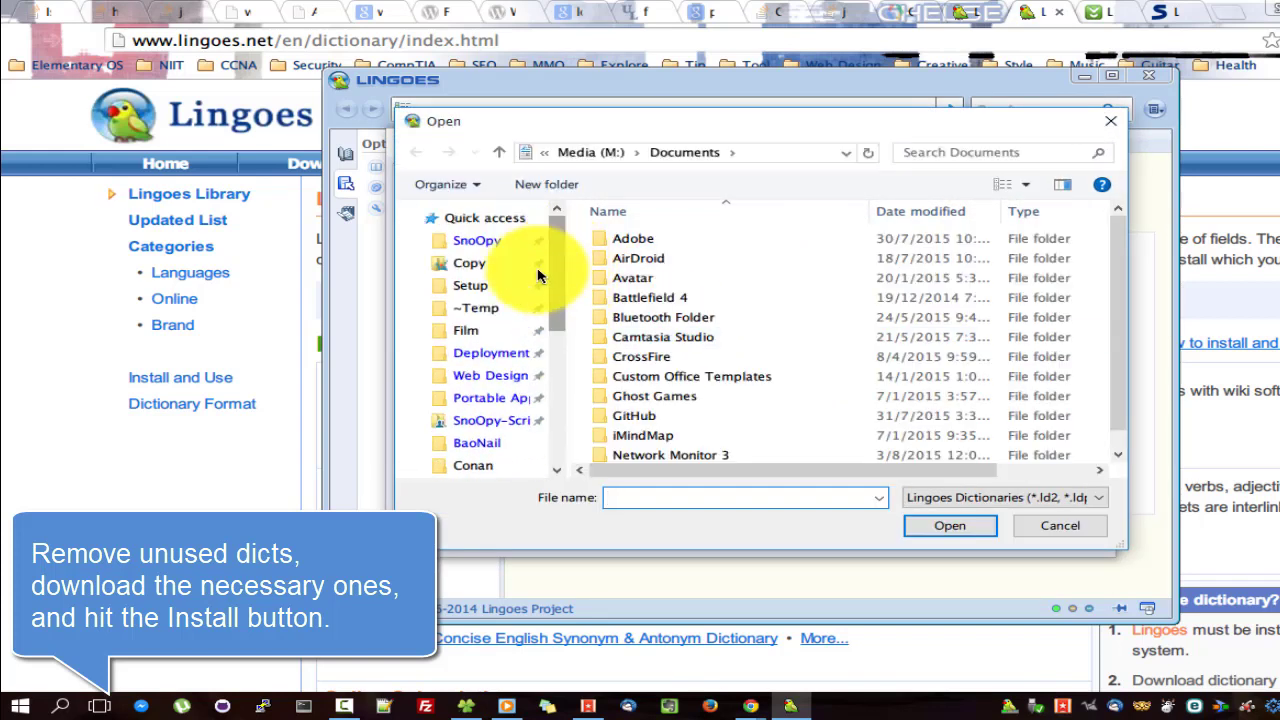
pyautogui.click(475, 286)
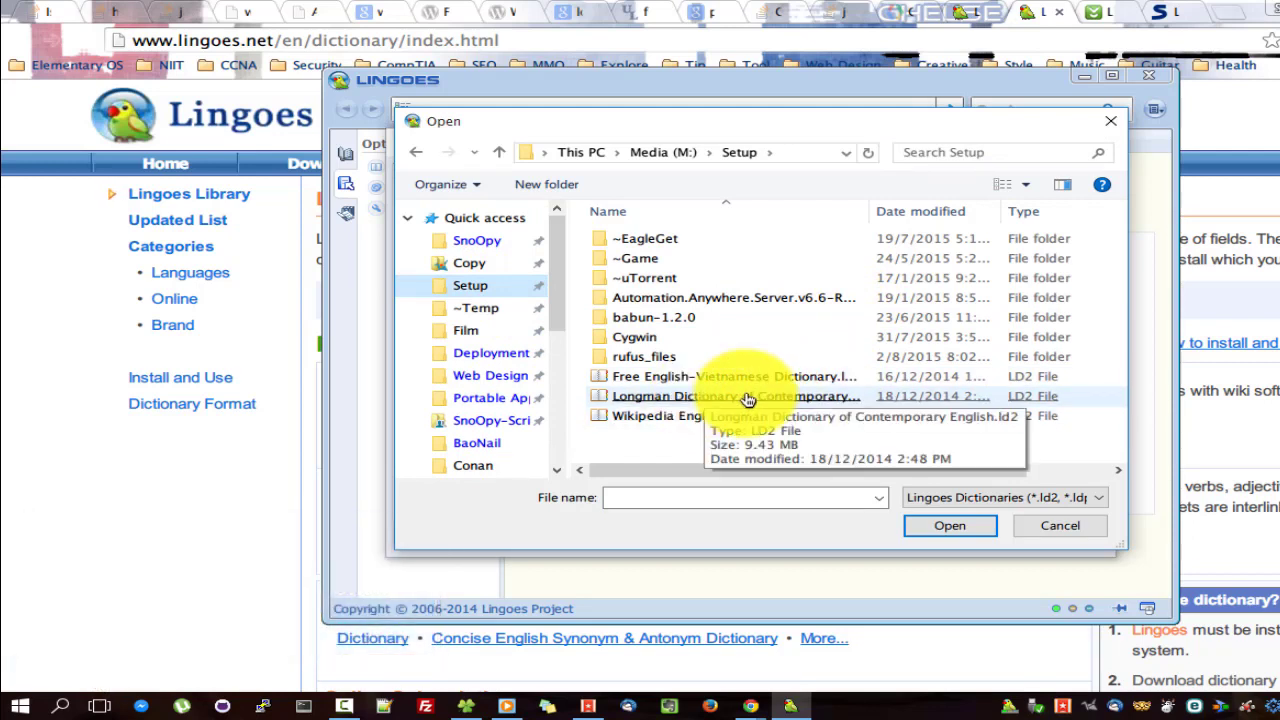
pyautogui.doubleClick(748, 398)
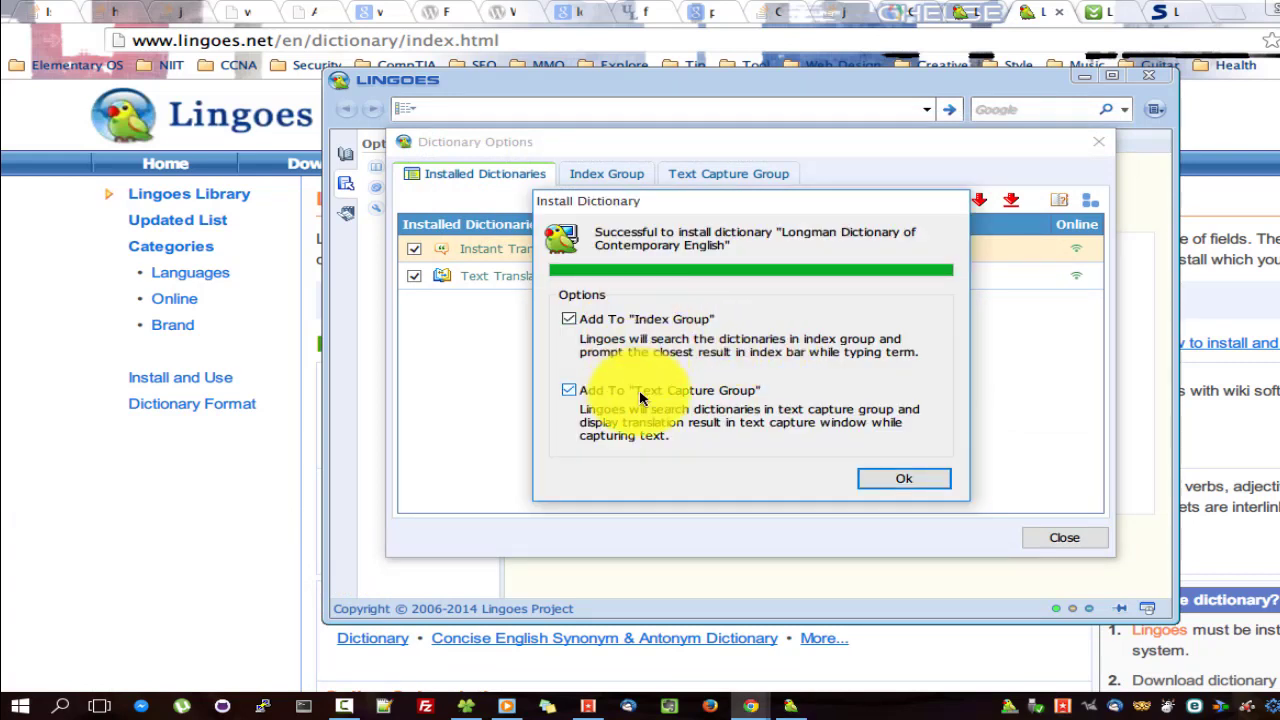
pyautogui.click(895, 472)
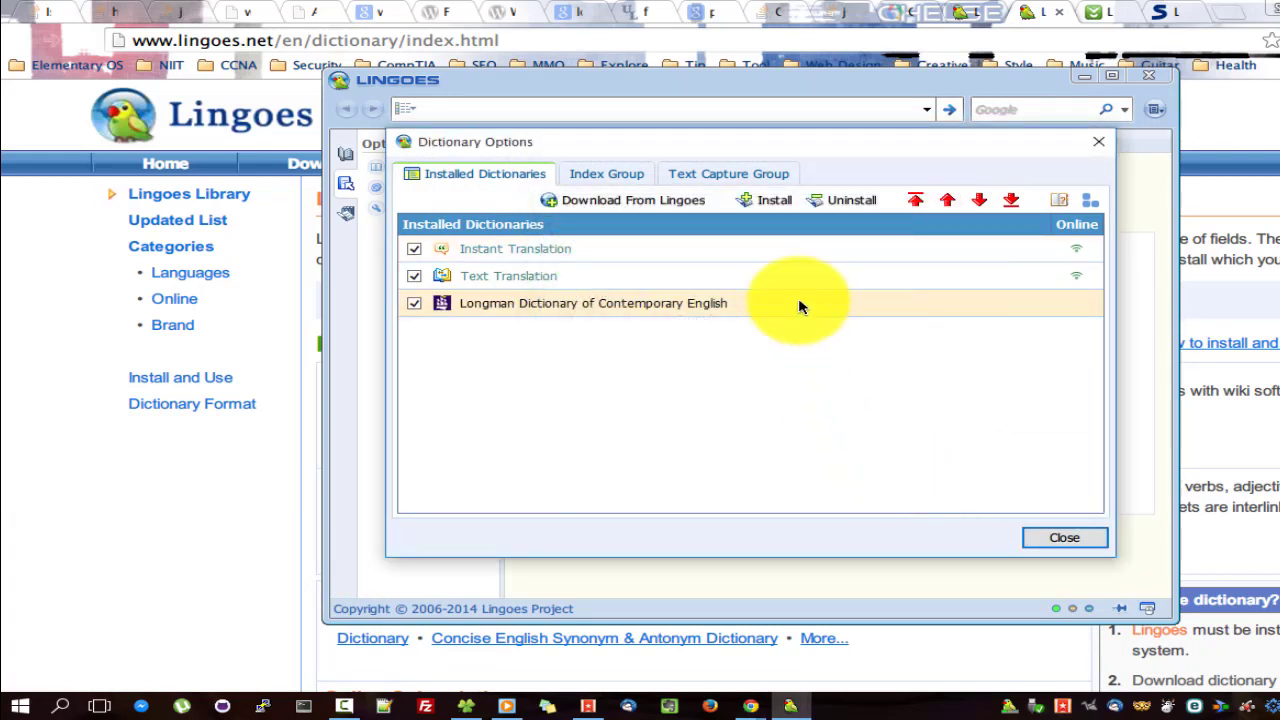
# Install Wikipedia English, adding it to both the index and text capture groups.
pyautogui.click(768, 200)
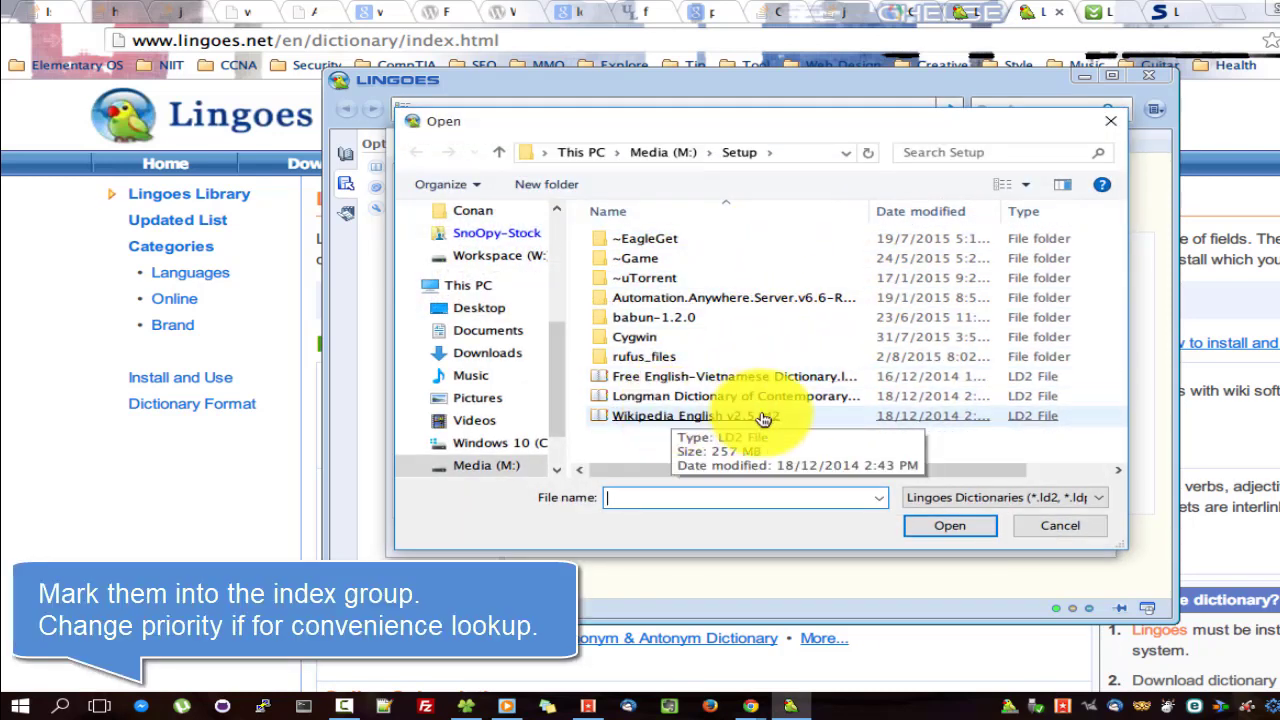
pyautogui.doubleClick(766, 417)
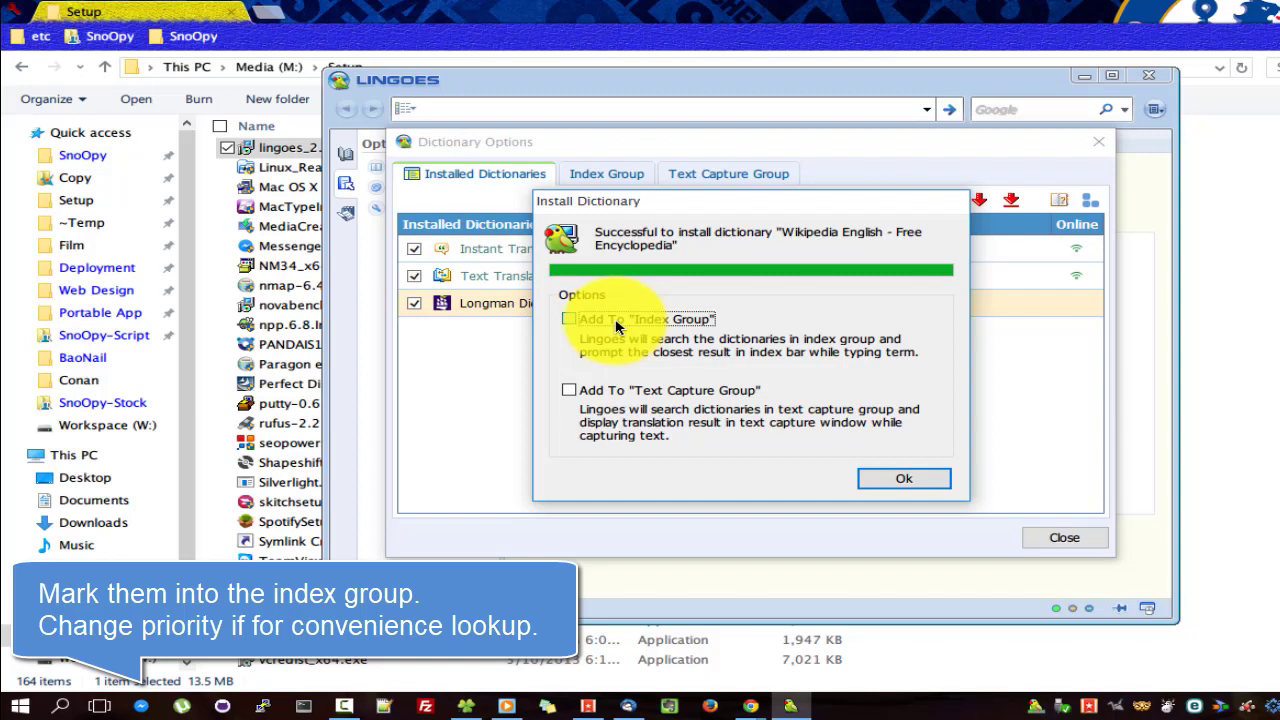
pyautogui.click(592, 319)
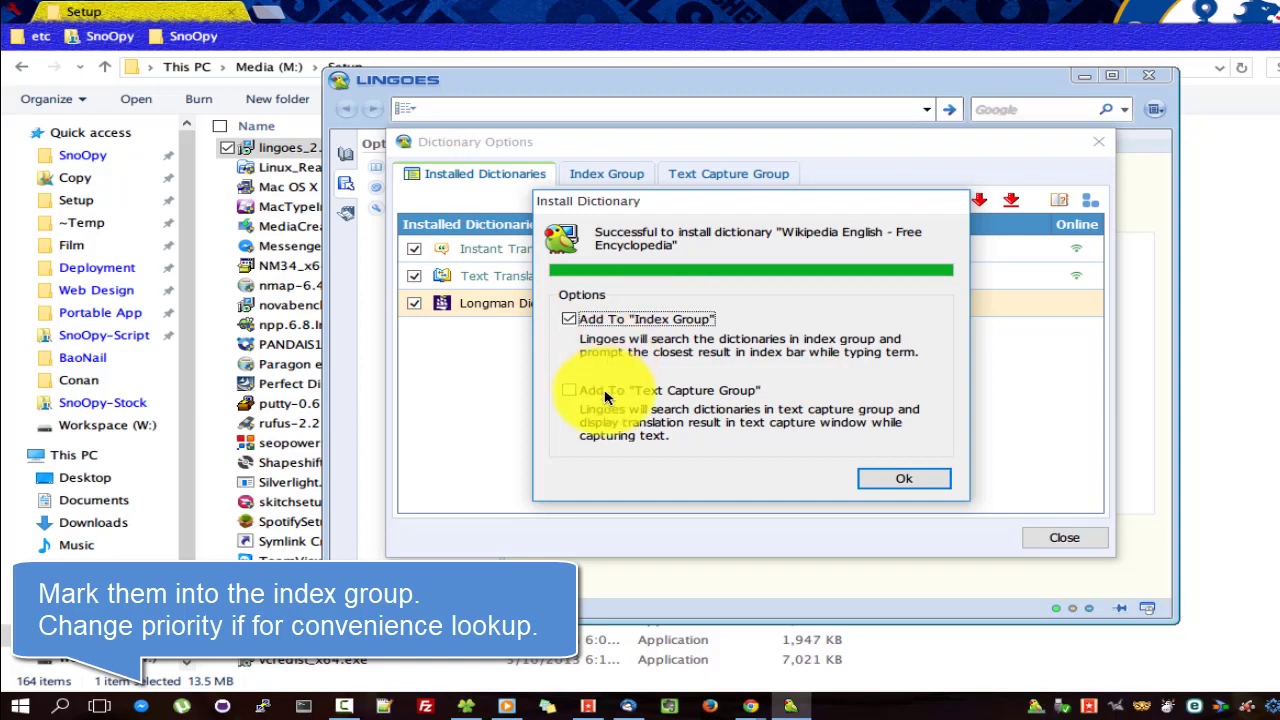
pyautogui.click(602, 392)
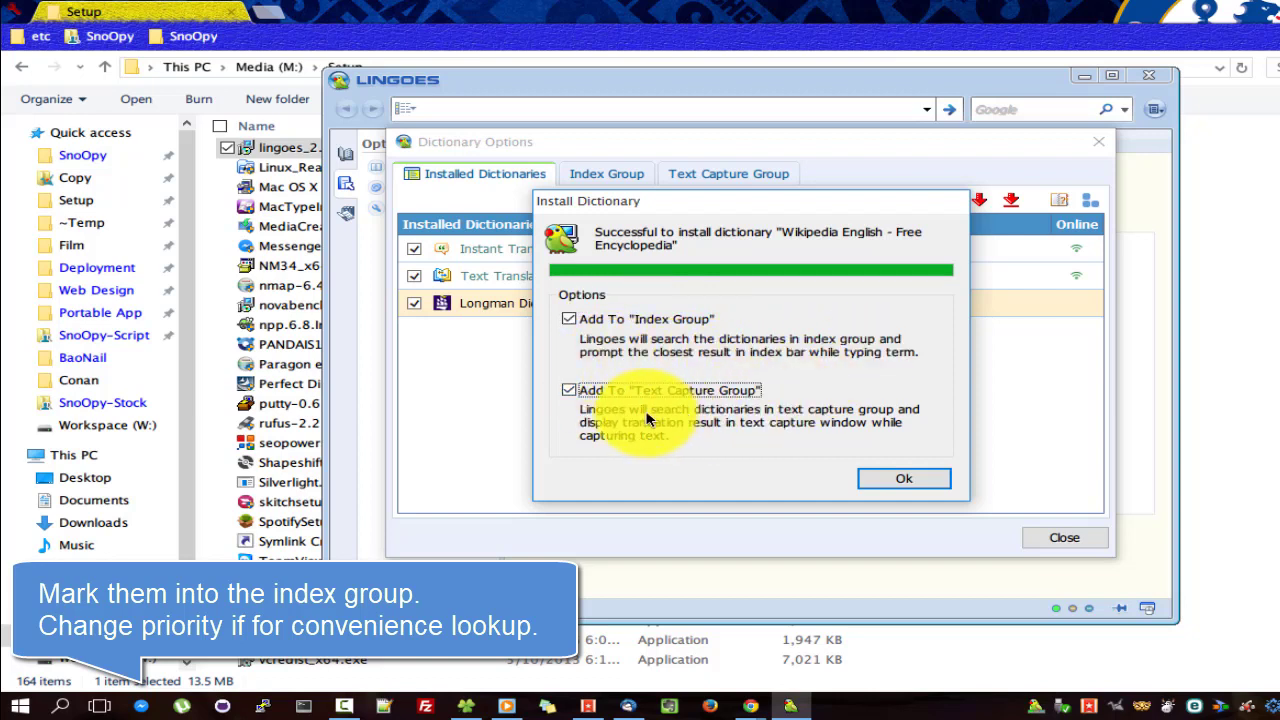
pyautogui.click(884, 480)
# Install the Free English-Vietnamese Dictionary, adding it to the index and text capture groups.
pyautogui.click(780, 200)
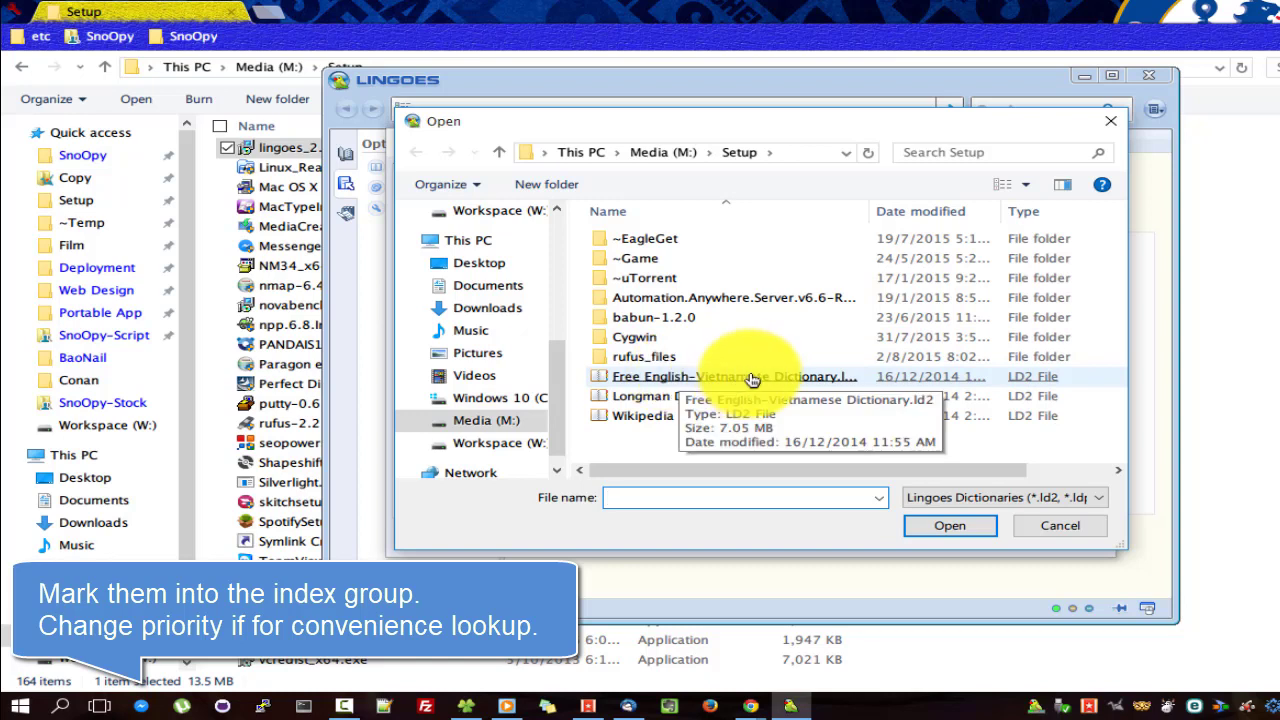
pyautogui.doubleClick(752, 378)
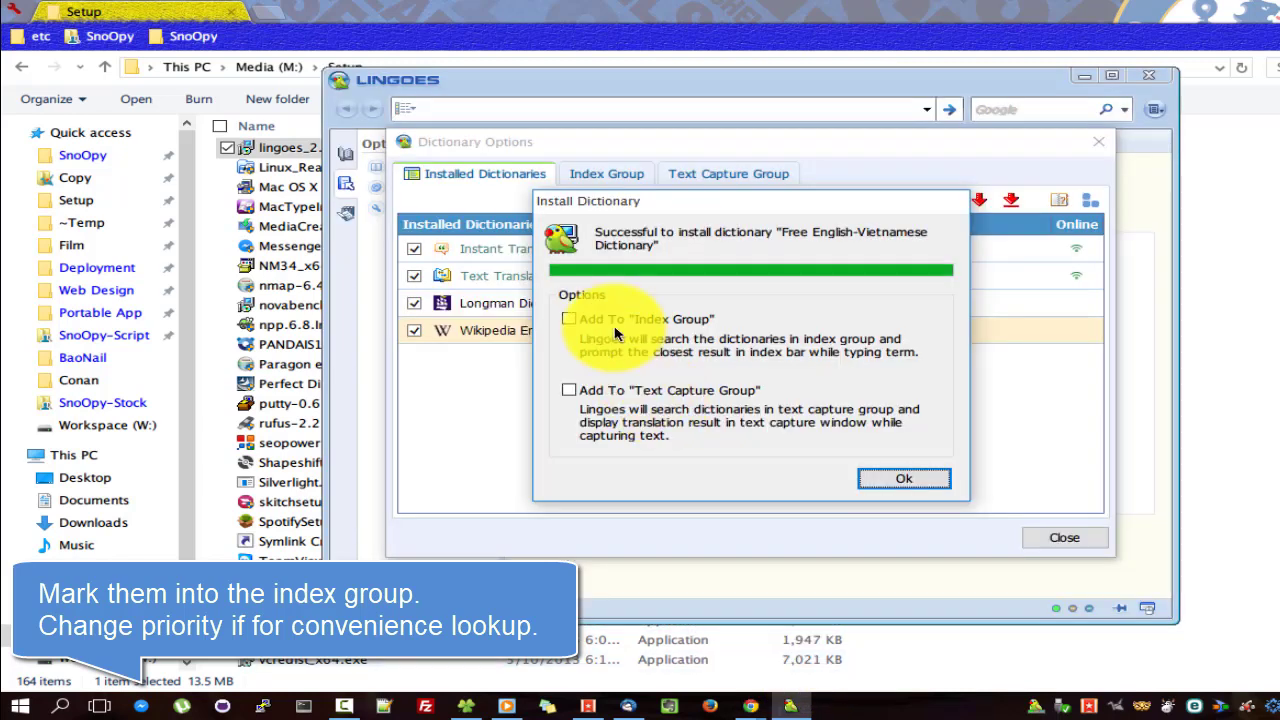
pyautogui.click(615, 322)
pyautogui.click(660, 390)
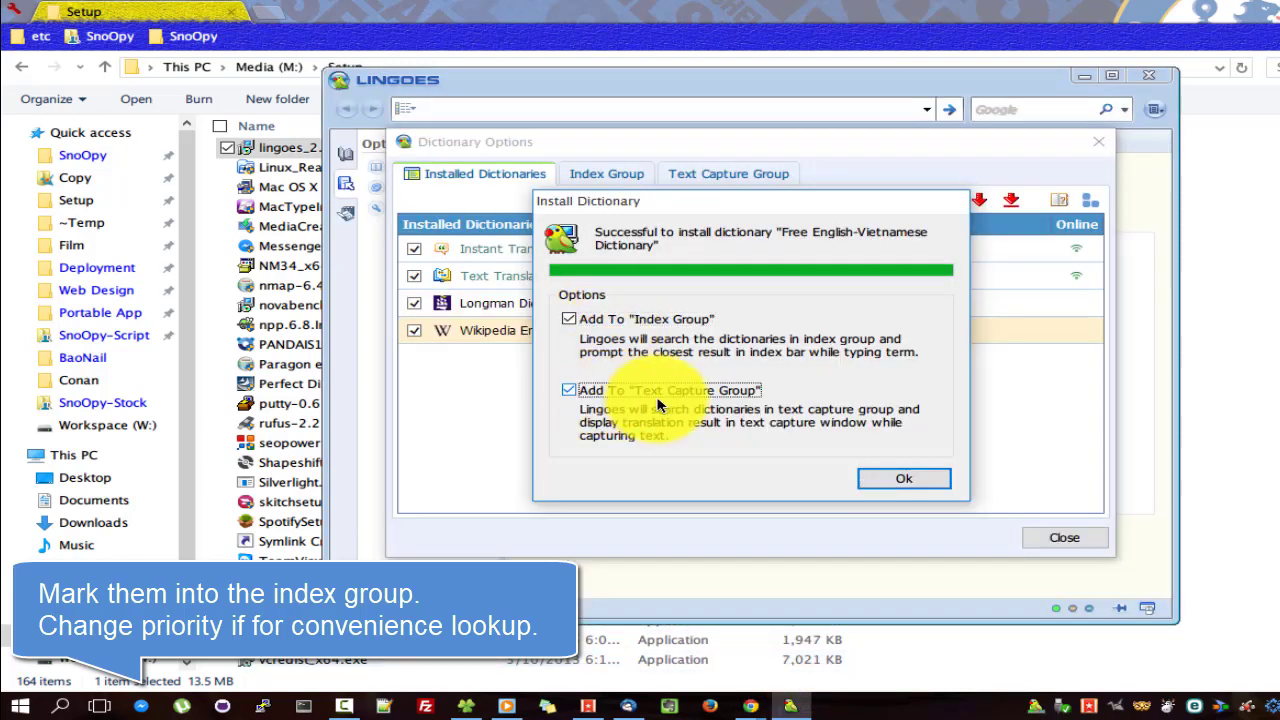
pyautogui.click(870, 482)
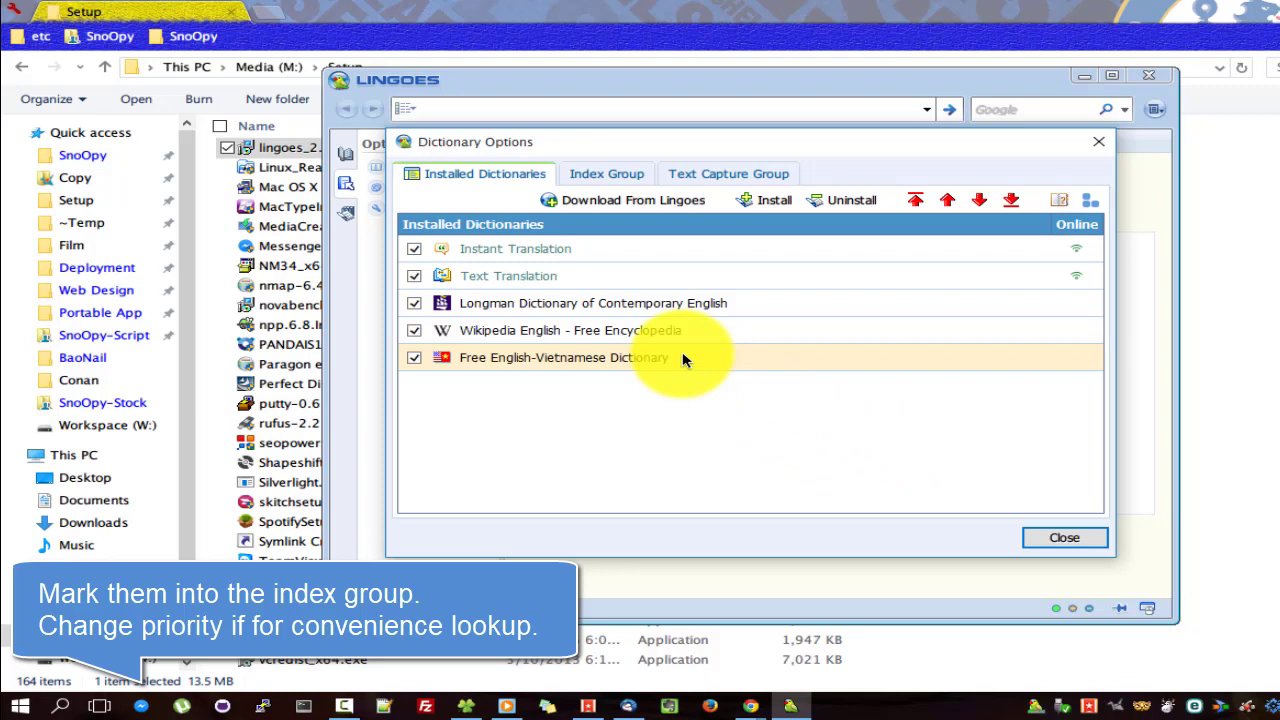
# Reorder installed dictionaries: Longman first, Wikipedia English second, Free English-Vietnamese third.
pyautogui.click(626, 310)
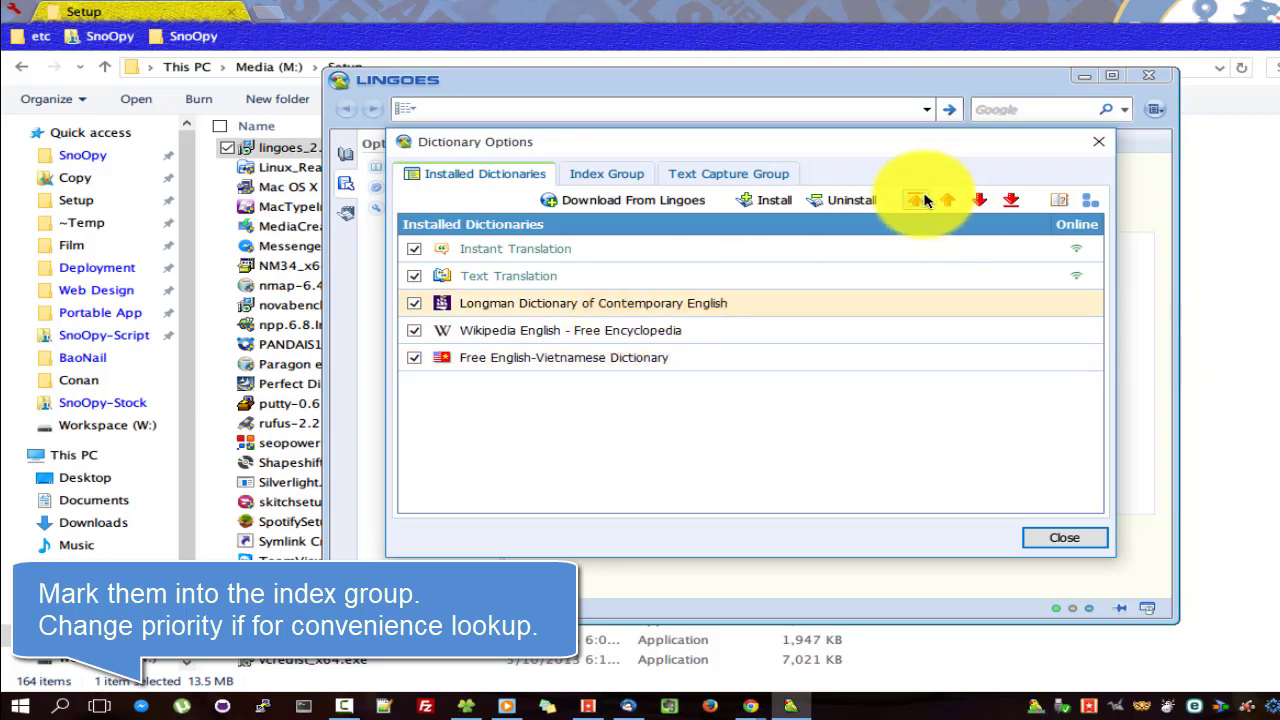
pyautogui.click(915, 200)
pyautogui.click(561, 326)
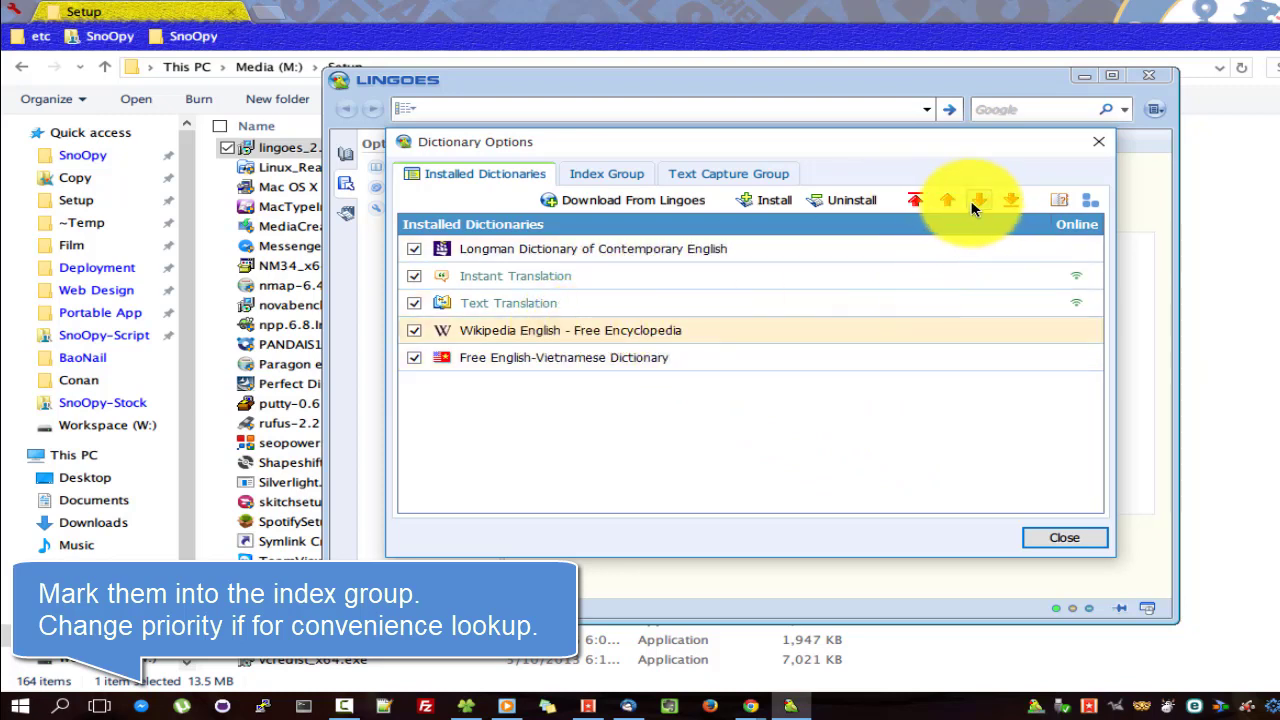
pyautogui.click(947, 200)
pyautogui.click(947, 200)
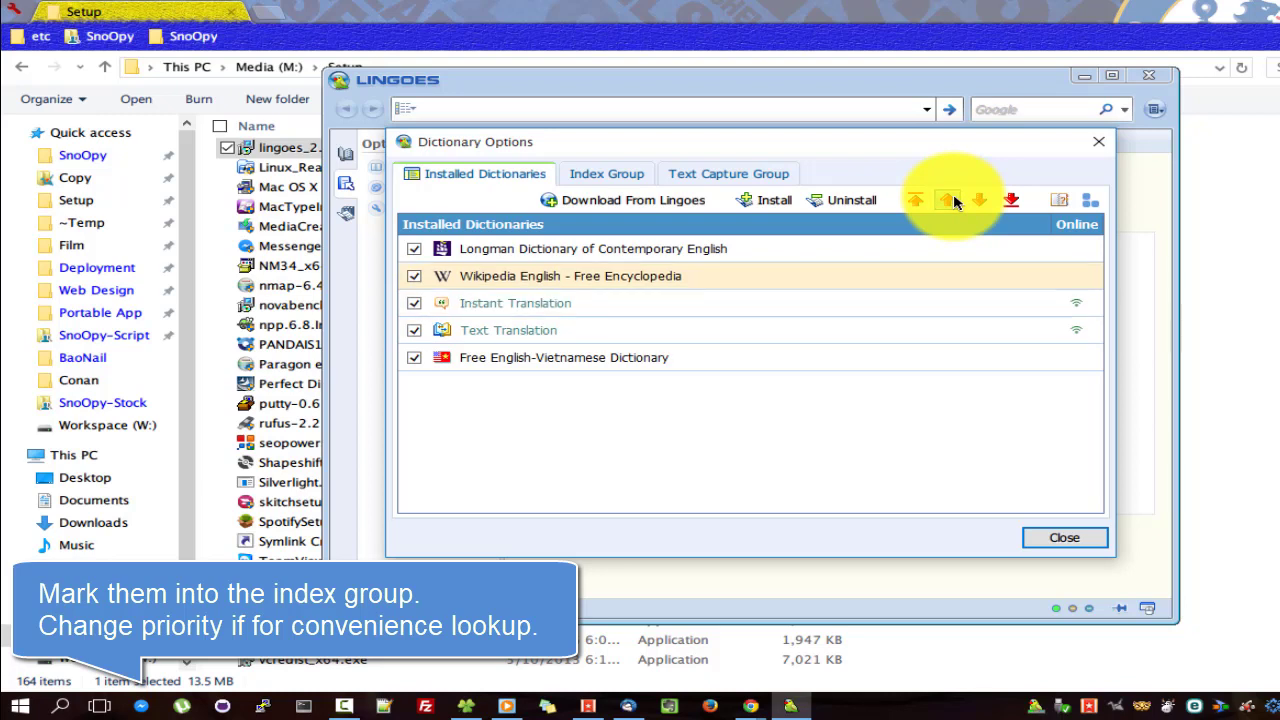
pyautogui.click(686, 366)
pyautogui.click(948, 200)
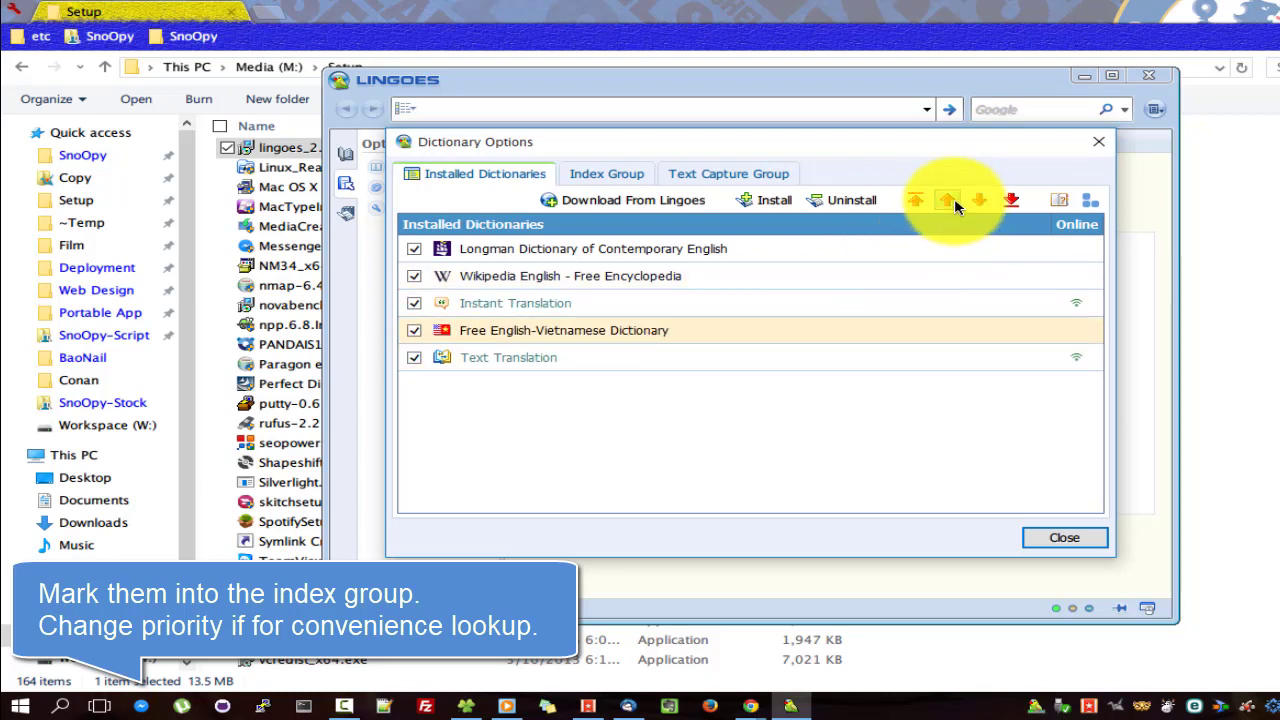
pyautogui.click(948, 200)
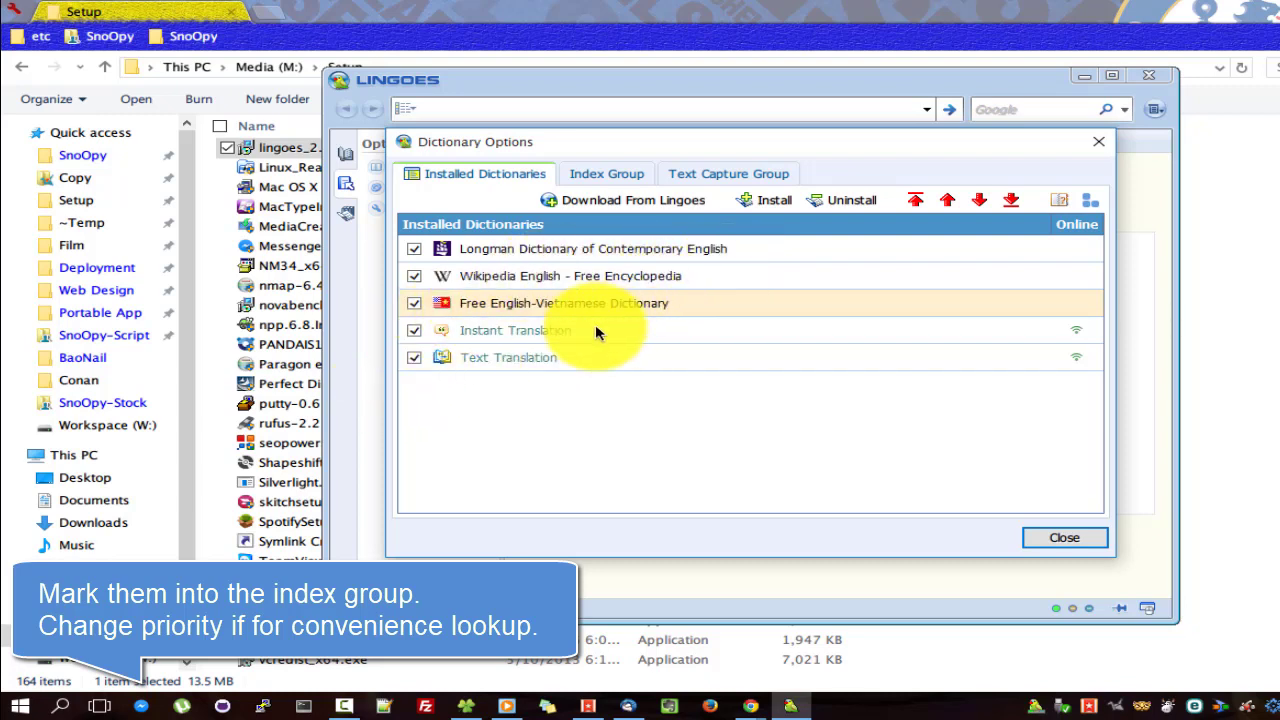
# Move Instant Translation to the bottom of the text capture group.
pyautogui.click(604, 175)
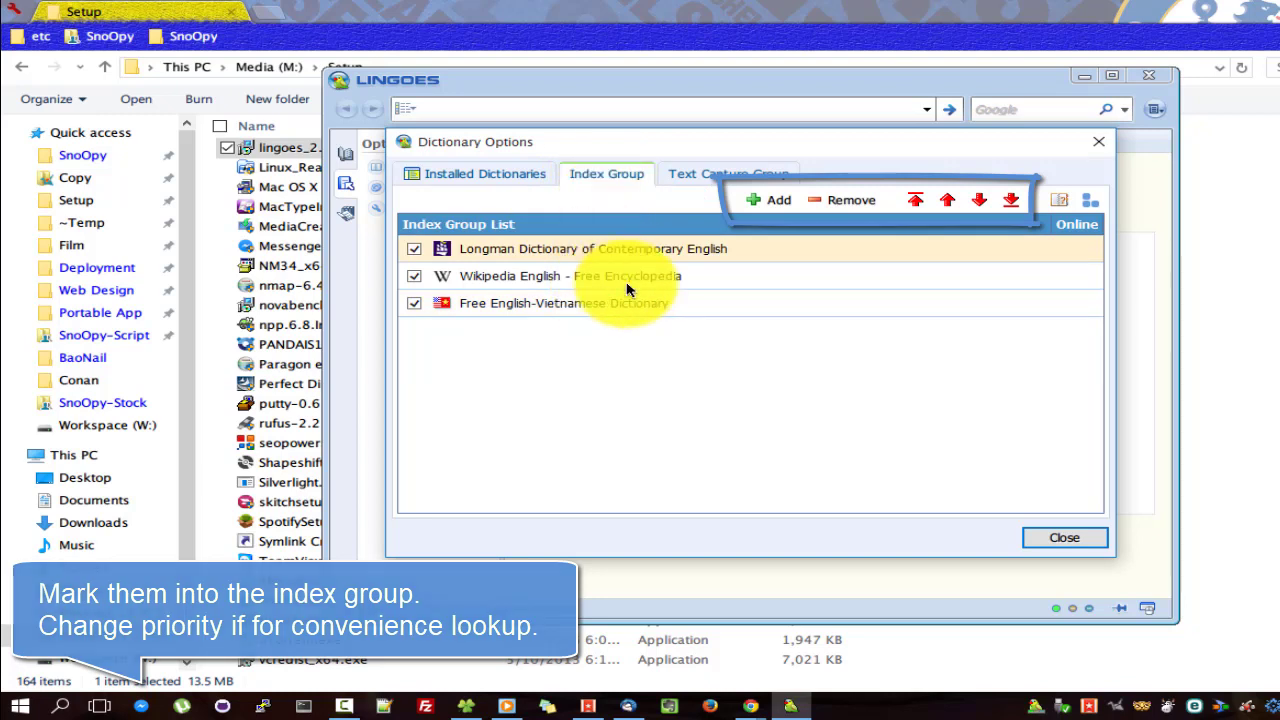
pyautogui.click(740, 180)
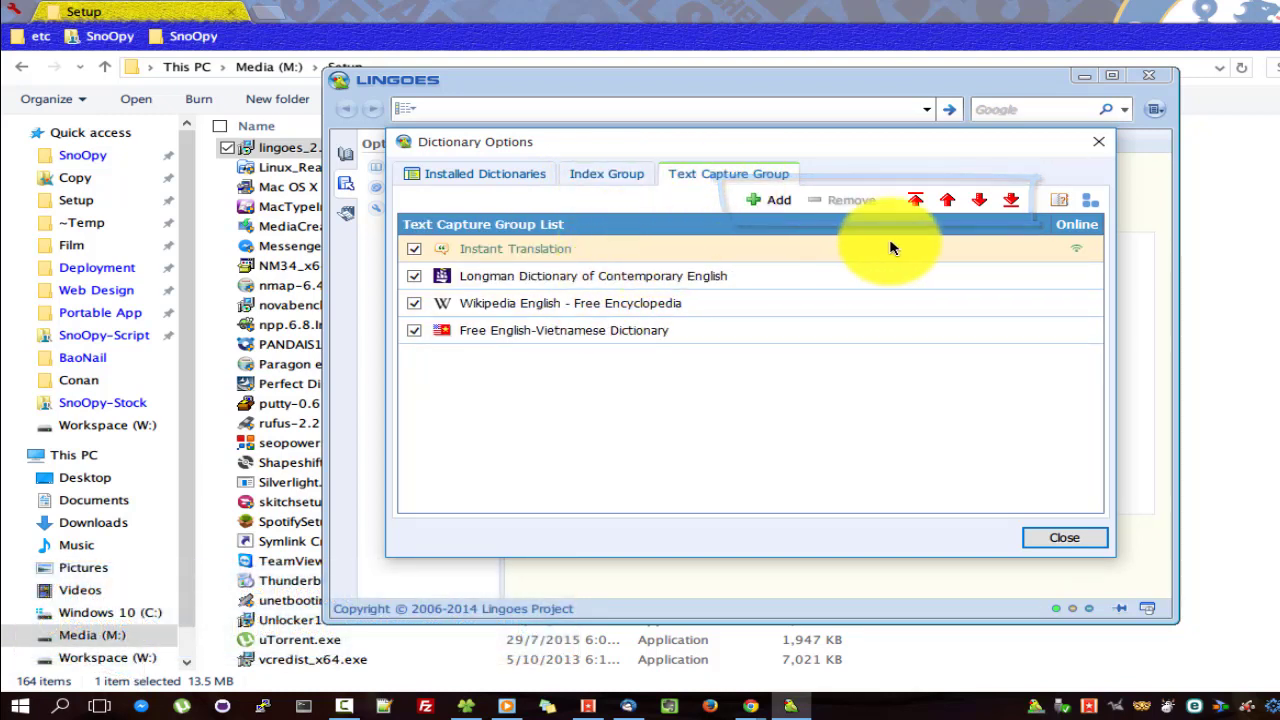
pyautogui.click(1013, 203)
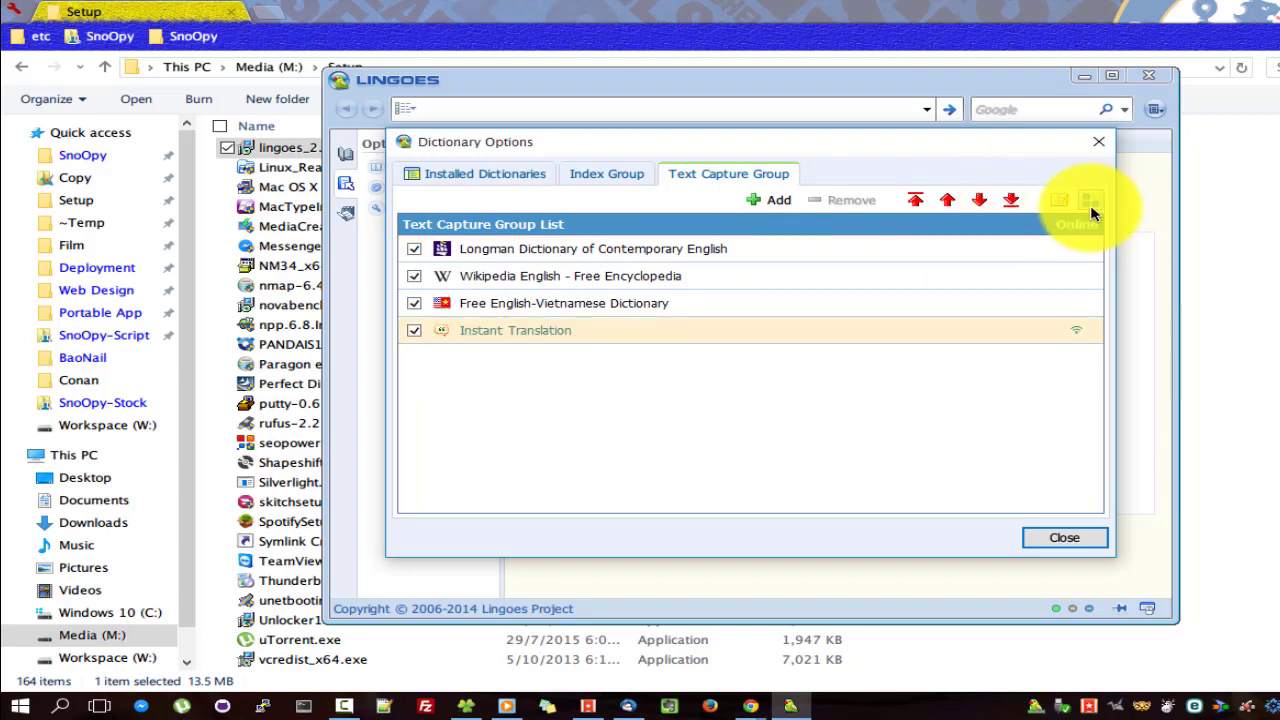
# Close Dictionary Options, enable Minimize after startup in Configuration, and show the Appearance settings.
pyautogui.click(1066, 540)
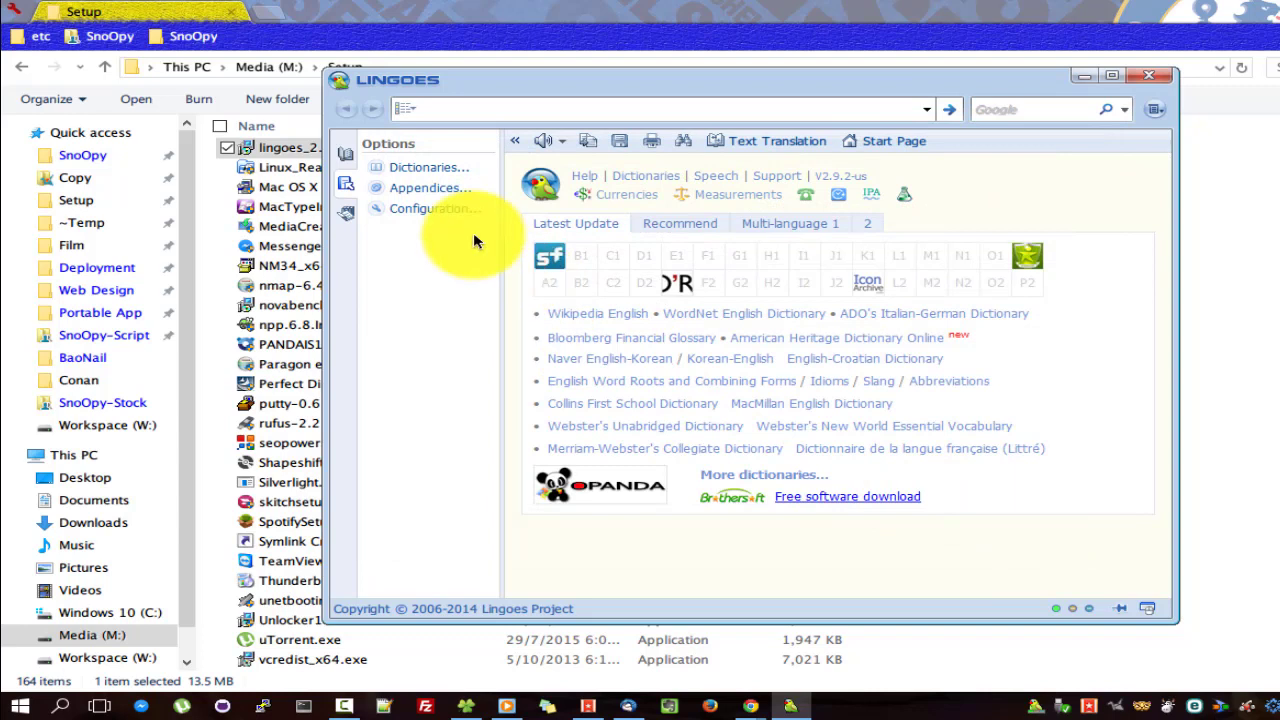
pyautogui.click(396, 216)
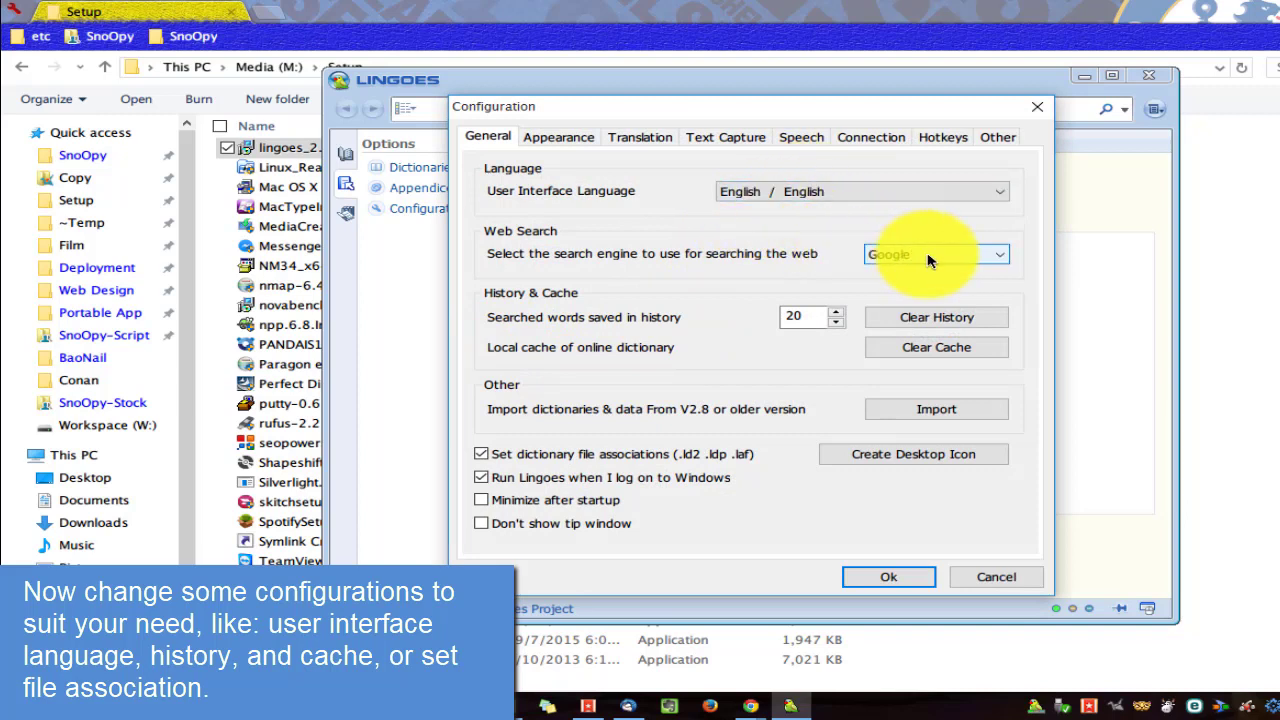
pyautogui.click(815, 317)
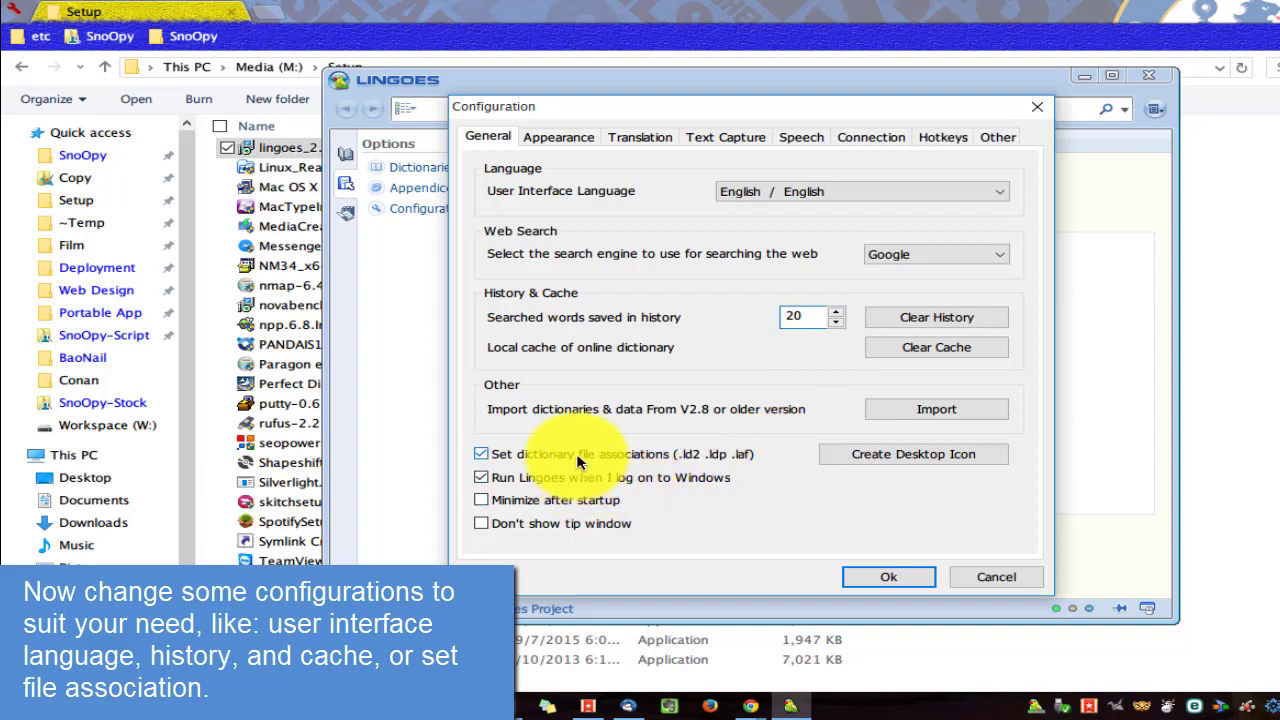
pyautogui.click(558, 503)
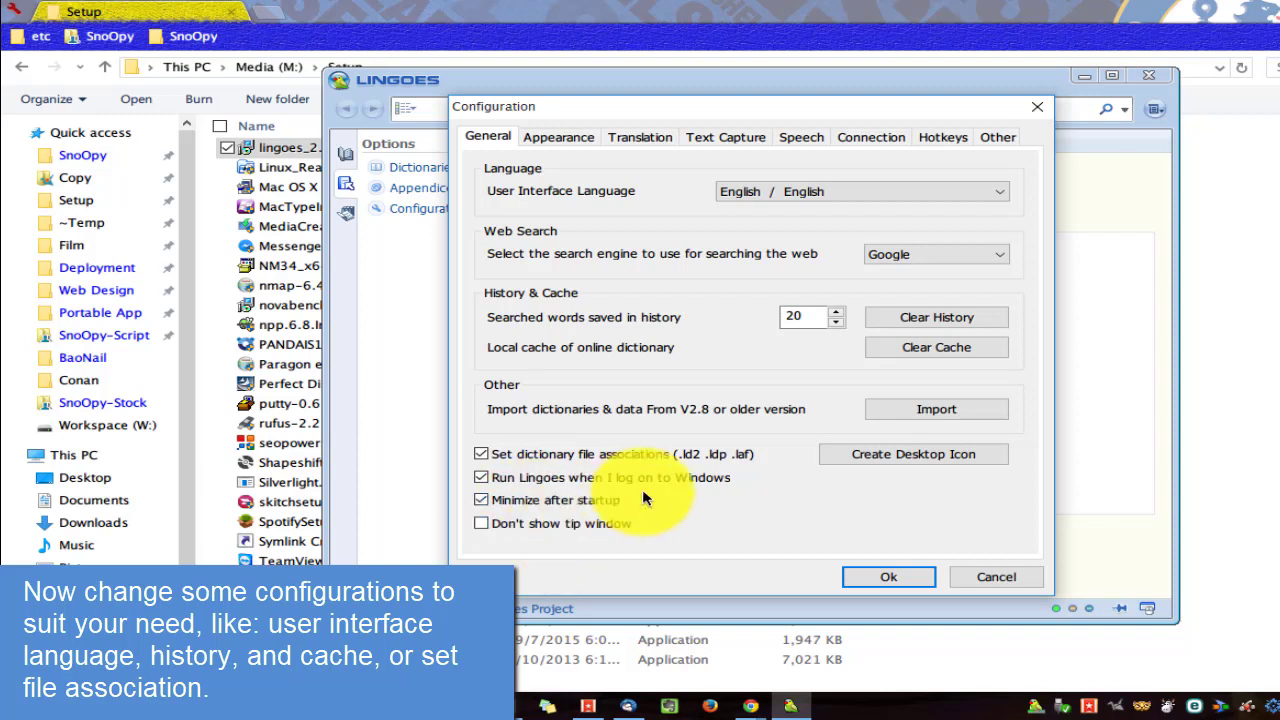
pyautogui.click(555, 137)
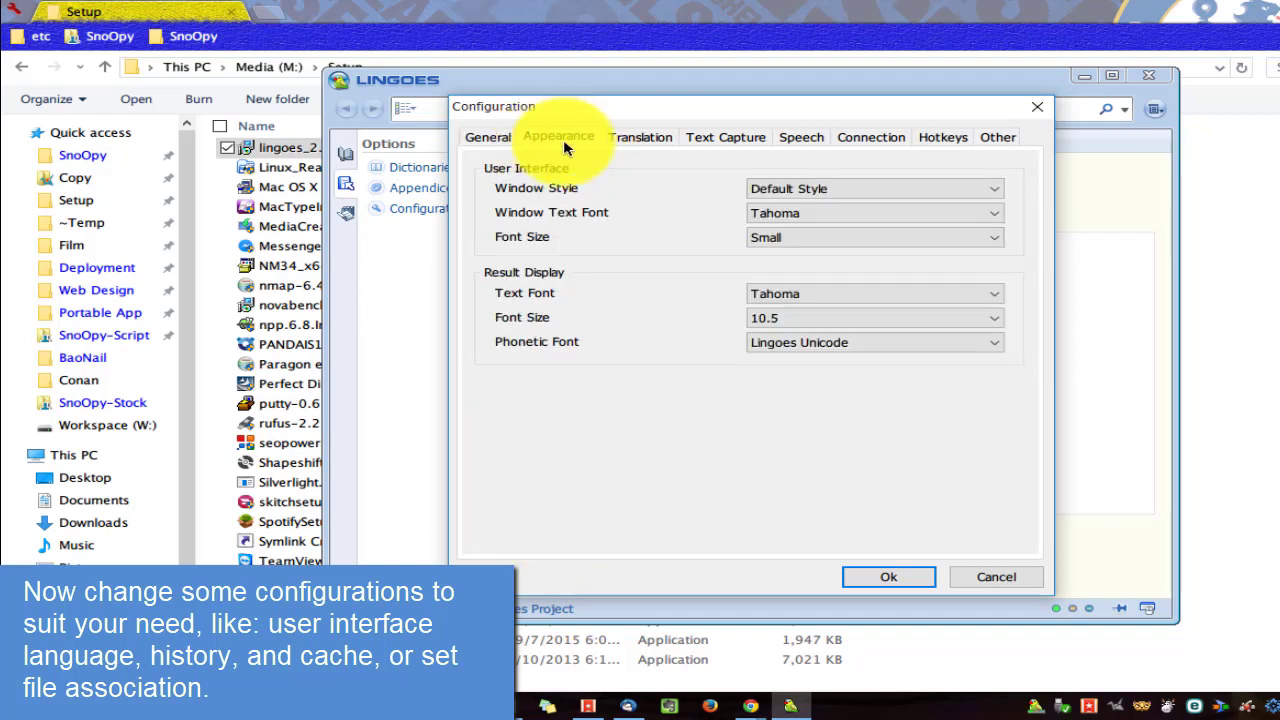
# Keep Default Style as the window style and set the window text font to Lucida Grande.
pyautogui.click(850, 190)
pyautogui.click(799, 195)
pyautogui.click(800, 212)
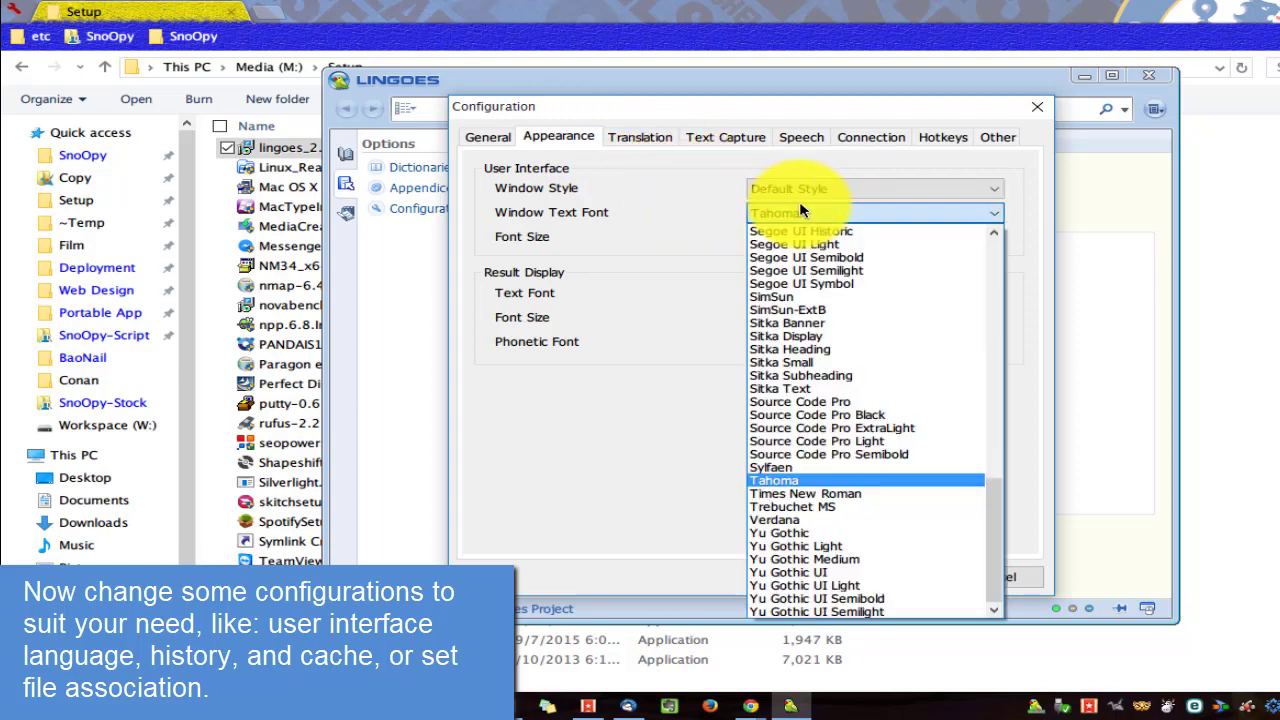
pyautogui.write('lu')
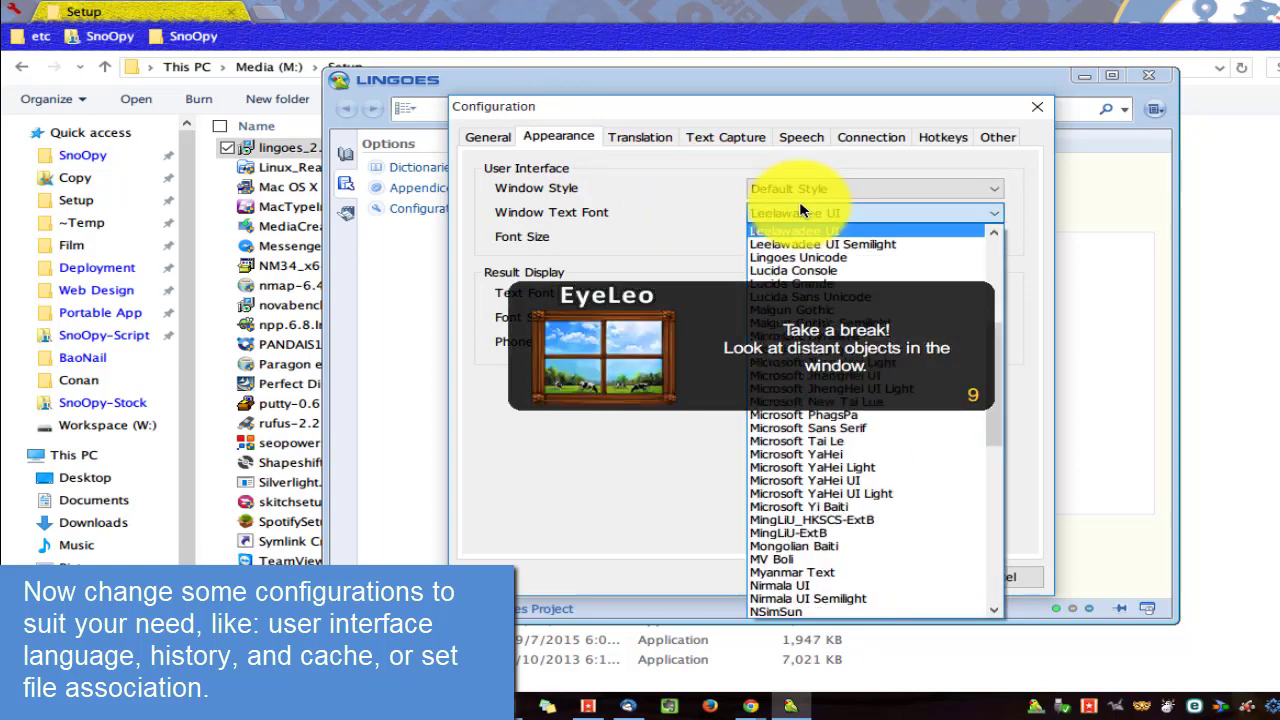
pyautogui.press('Down')
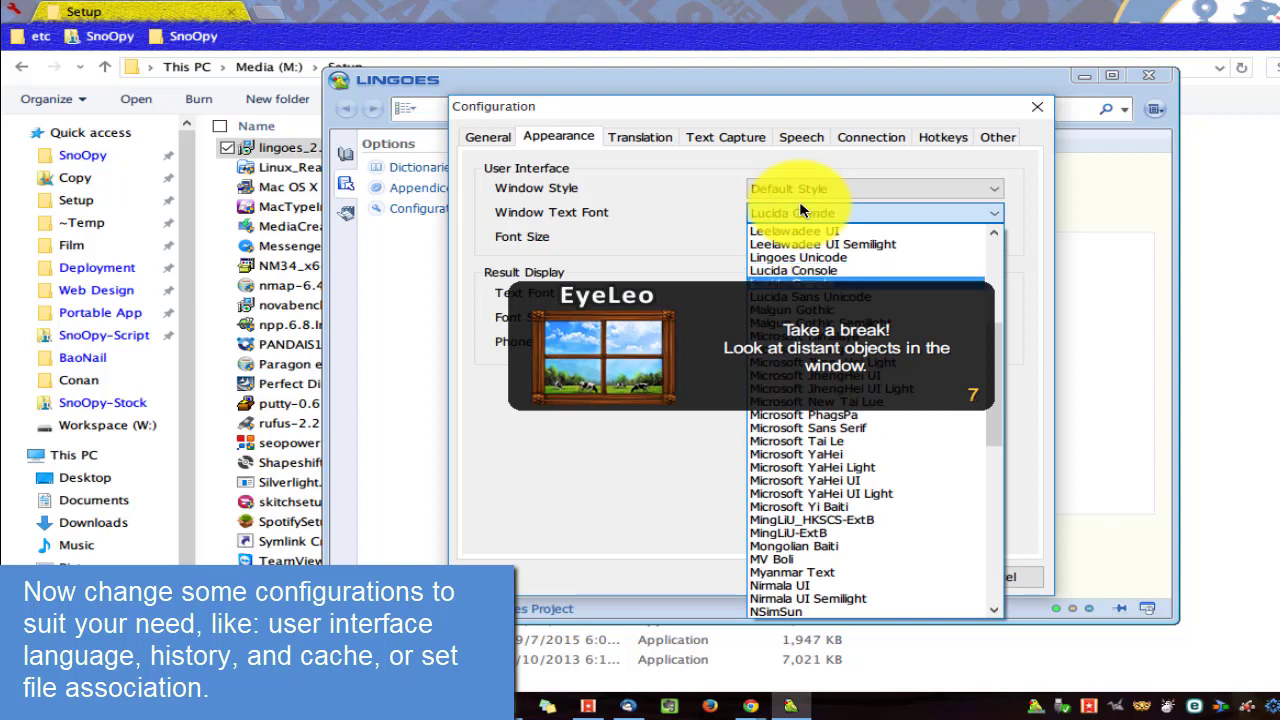
pyautogui.press('Return')
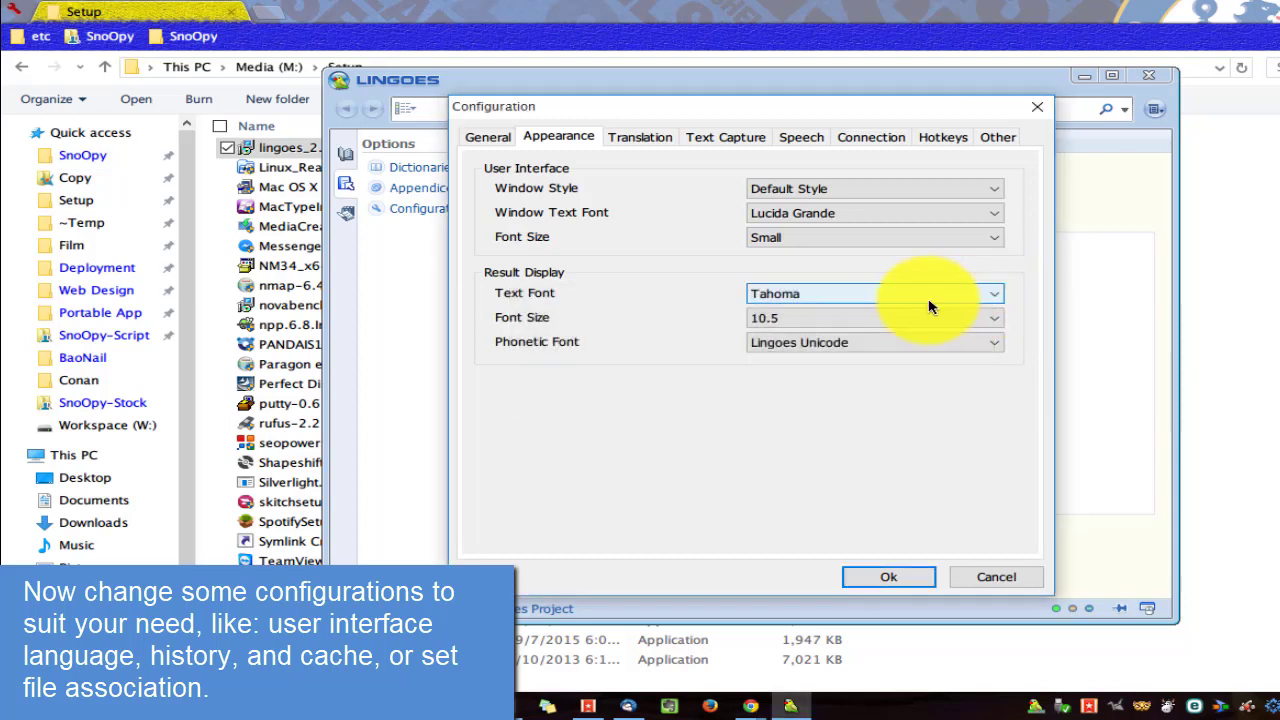
# Set the result text font to Lucida Grande.
pyautogui.click(920, 292)
pyautogui.press('l')
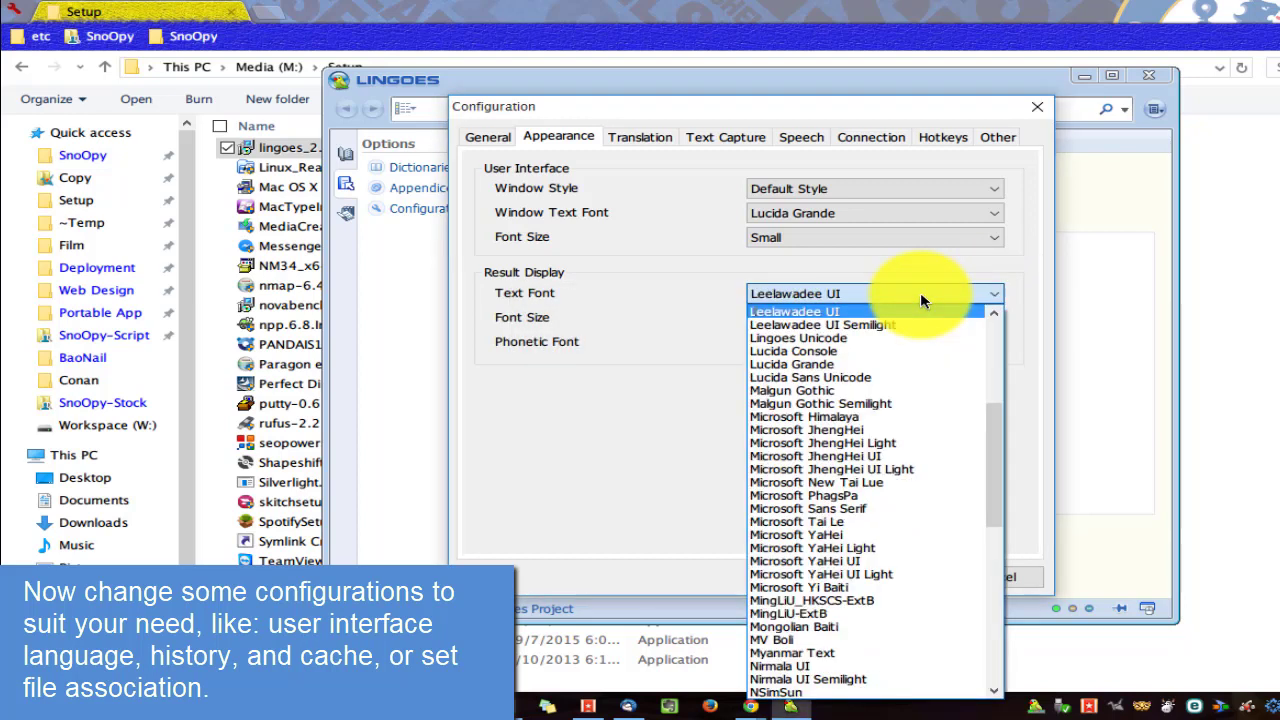
pyautogui.press('u')
pyautogui.press('Down')
pyautogui.press('Down')
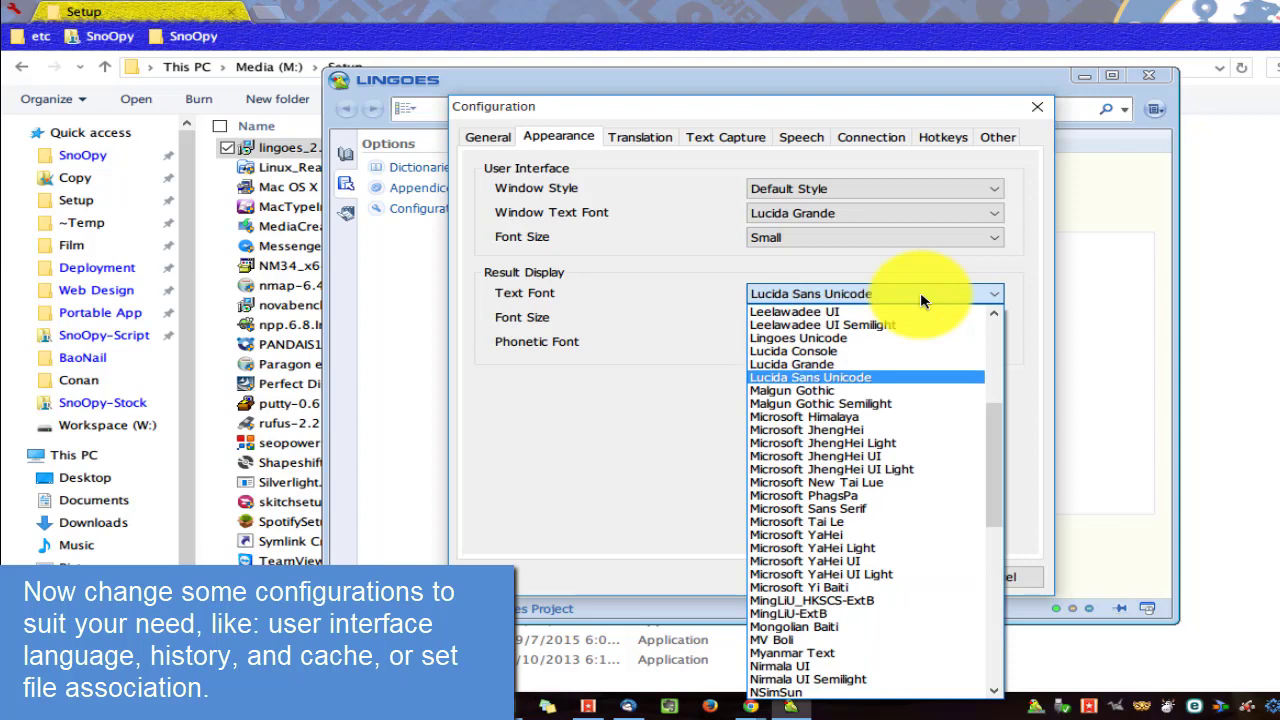
pyautogui.press('Up')
pyautogui.press('Return')
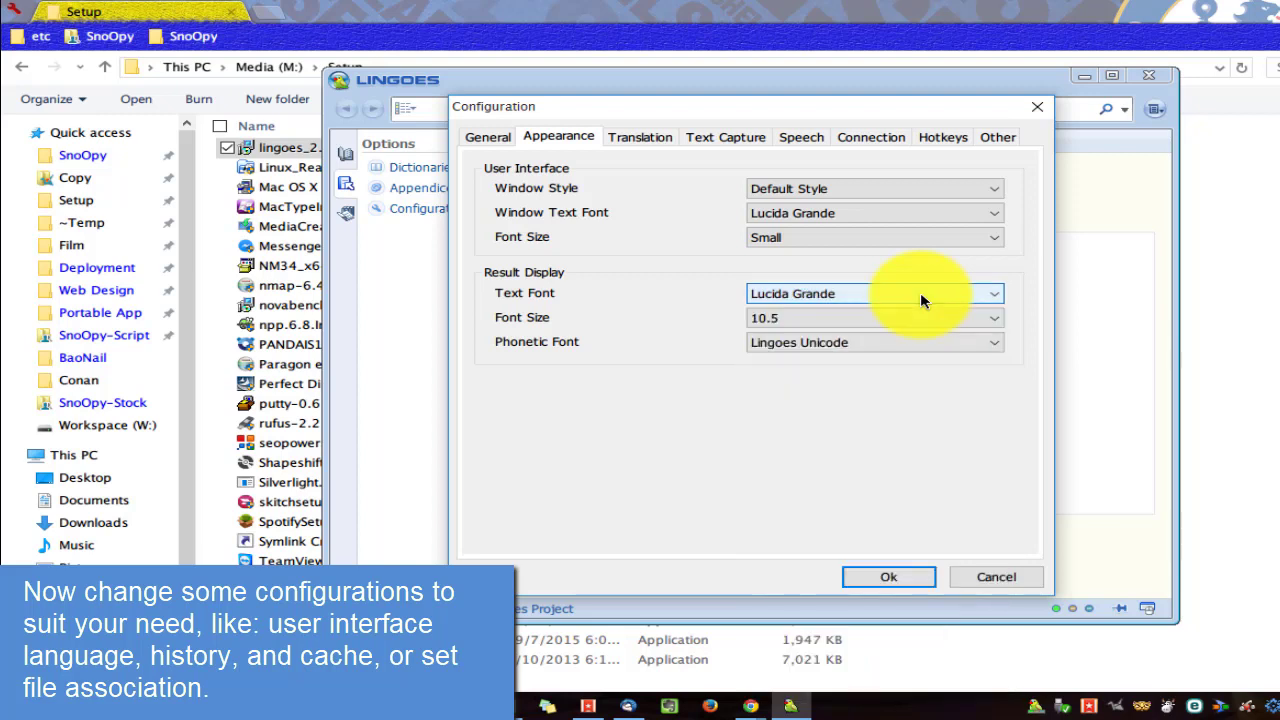
pyautogui.press('Tab')
pyautogui.press('Tab')
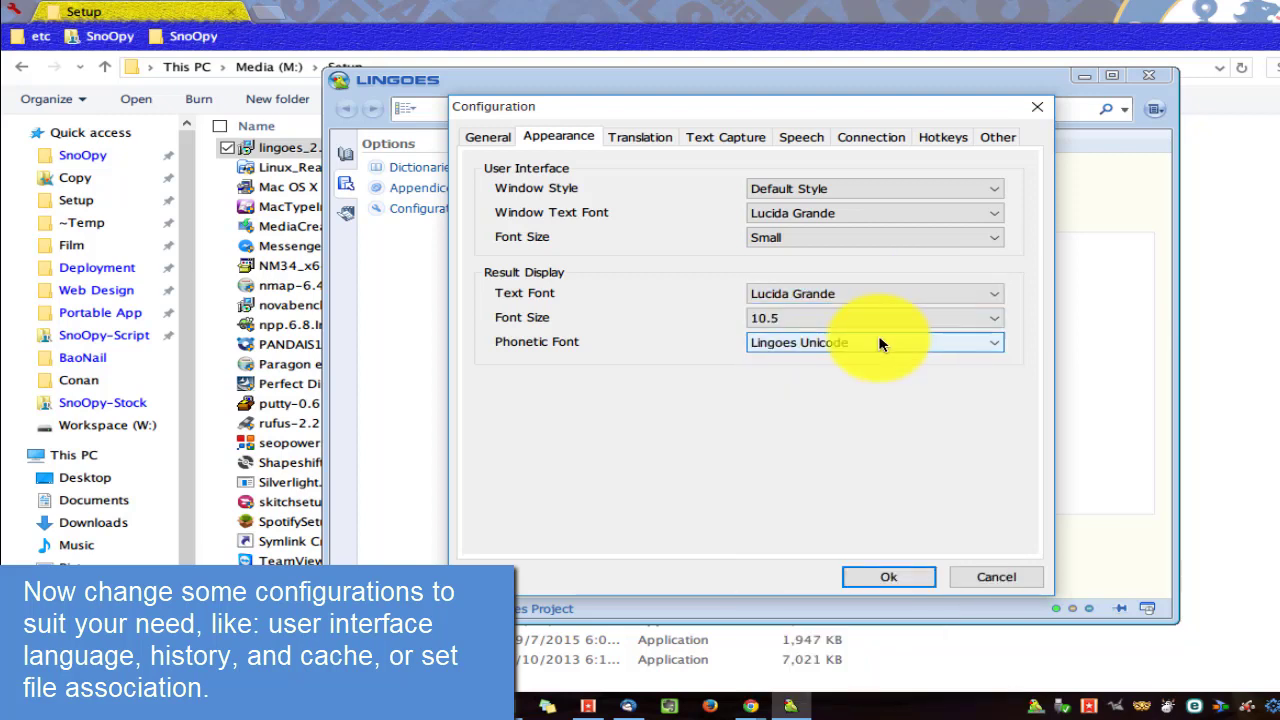
# Set the phonetic font to Lucida Grande and bring up the Translation settings.
pyautogui.click(880, 344)
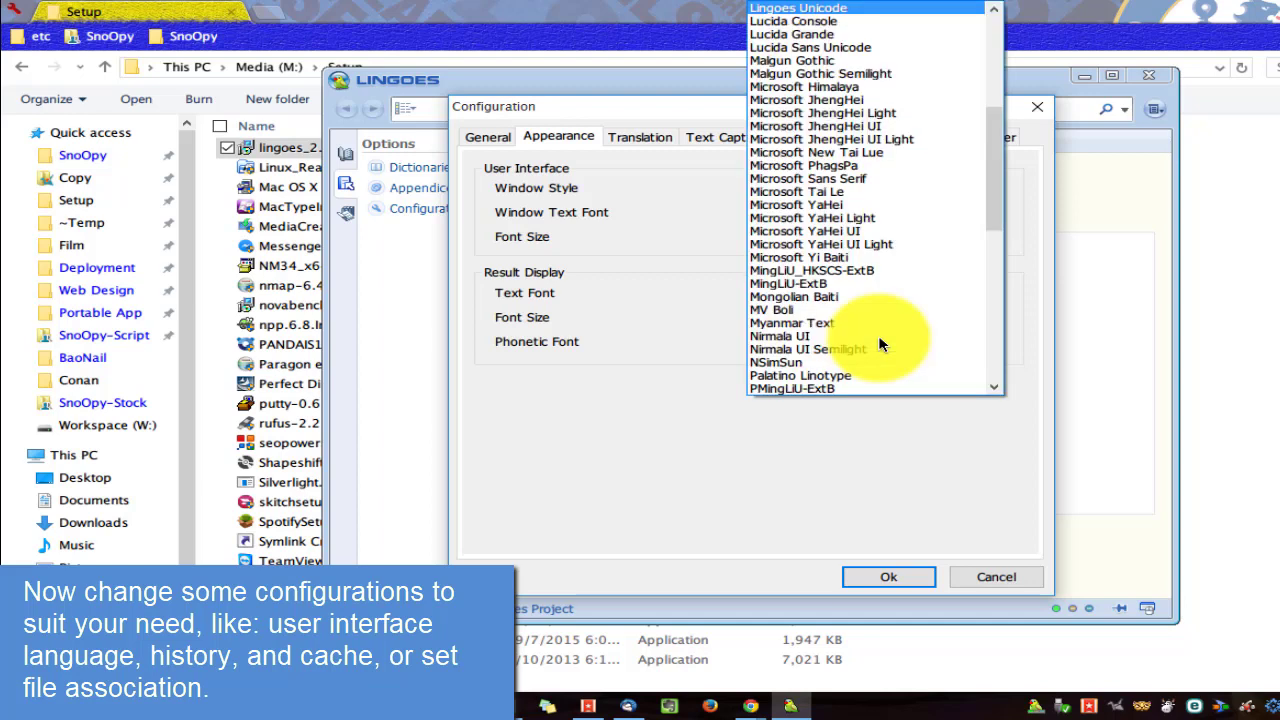
pyautogui.press('Down')
pyautogui.press('Down')
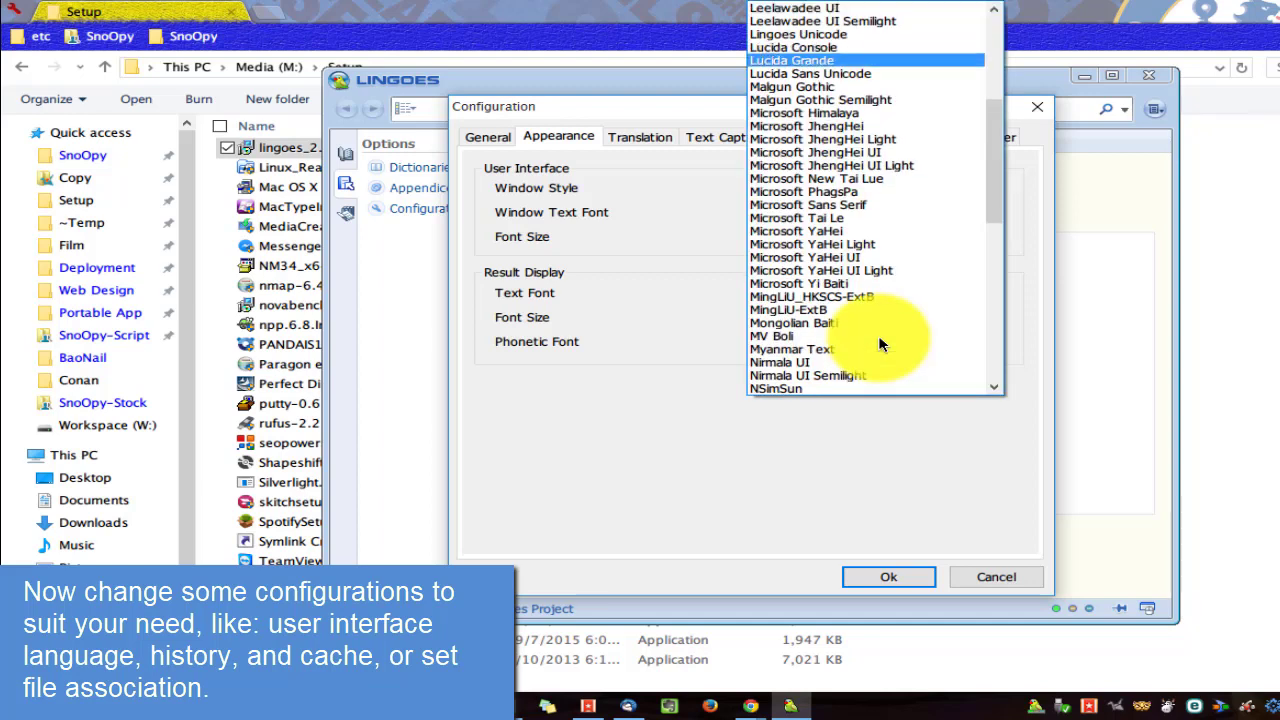
pyautogui.press('Return')
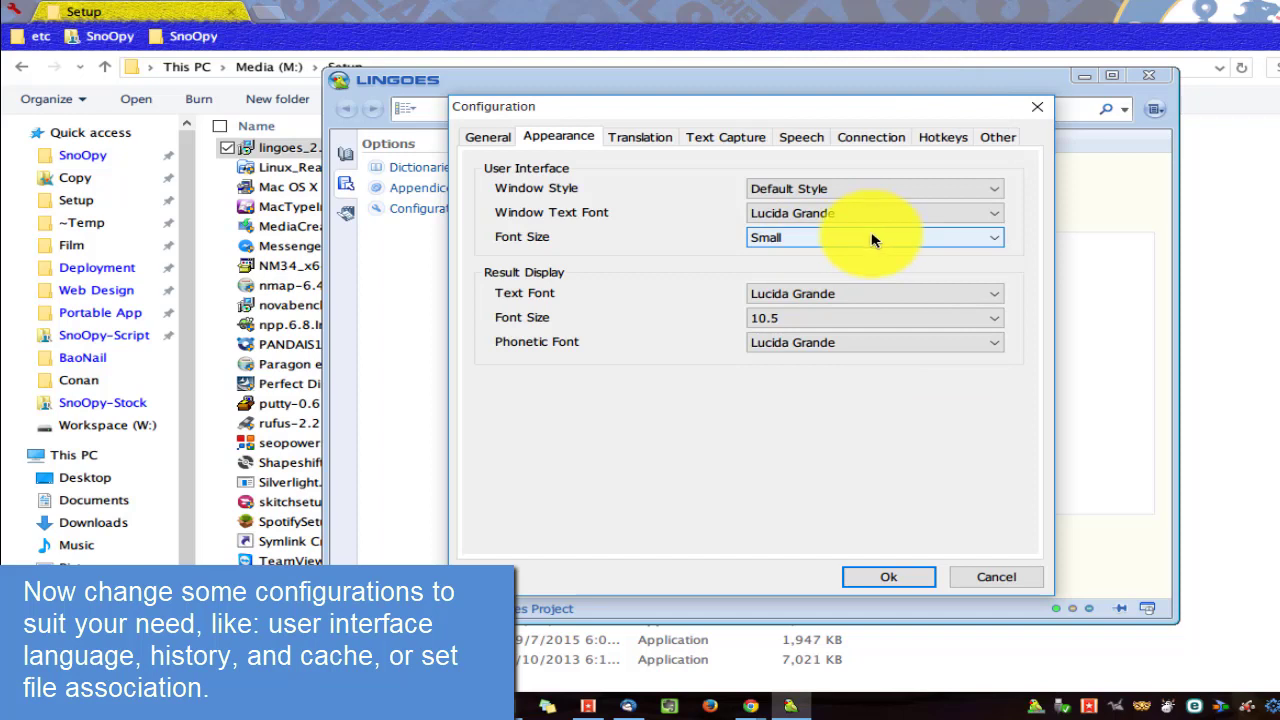
pyautogui.click(647, 145)
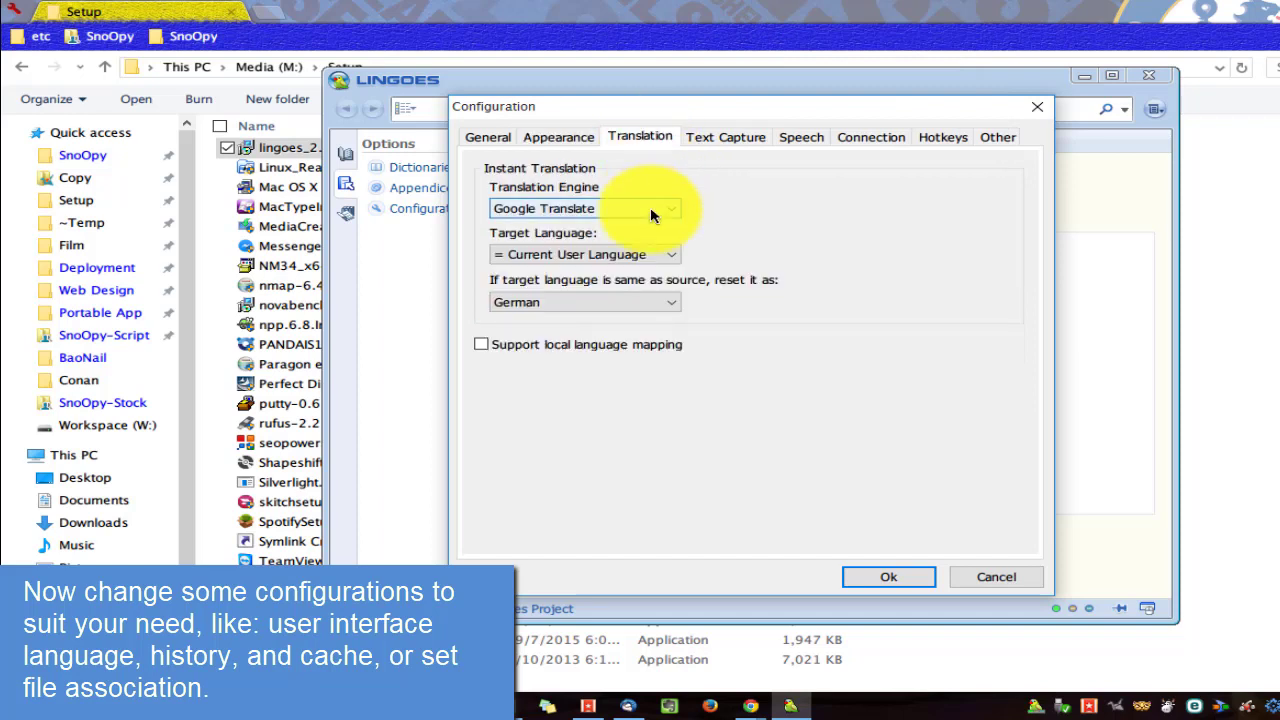
# Set the same-language fallback to '= No Translate', then switch to the Text Capture settings.
pyautogui.click(606, 301)
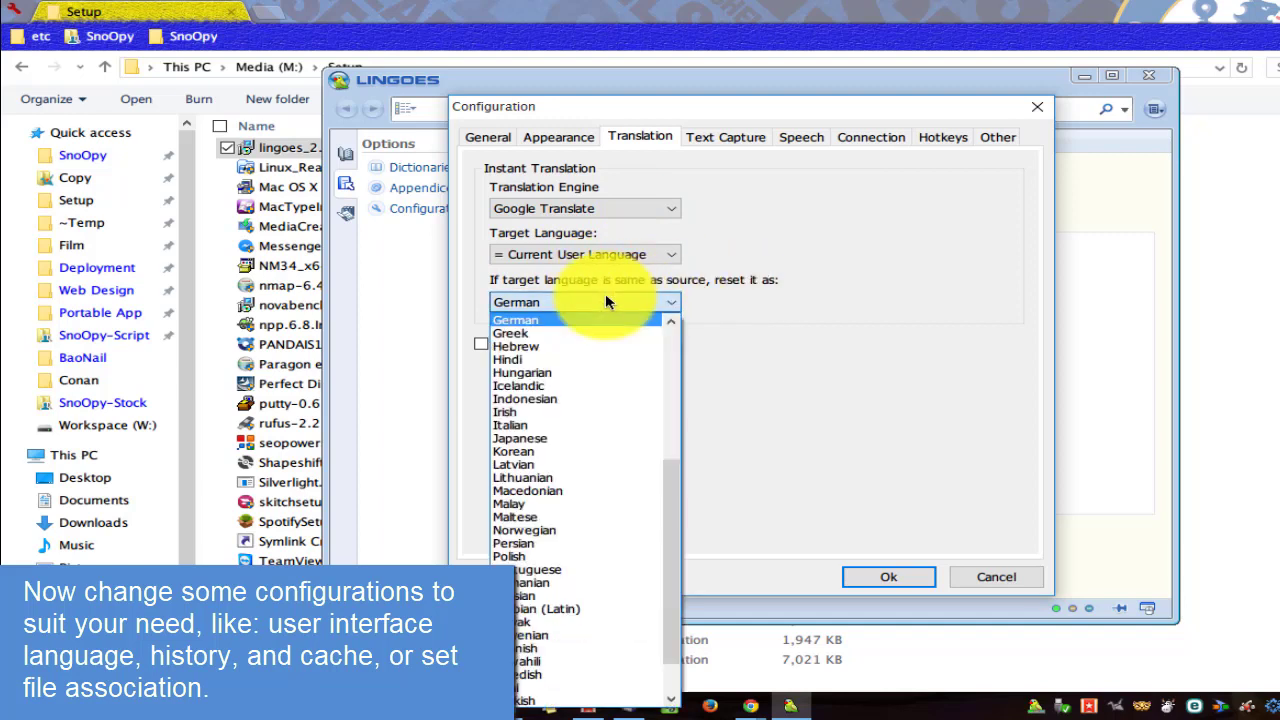
pyautogui.scroll(6, 610, 315)
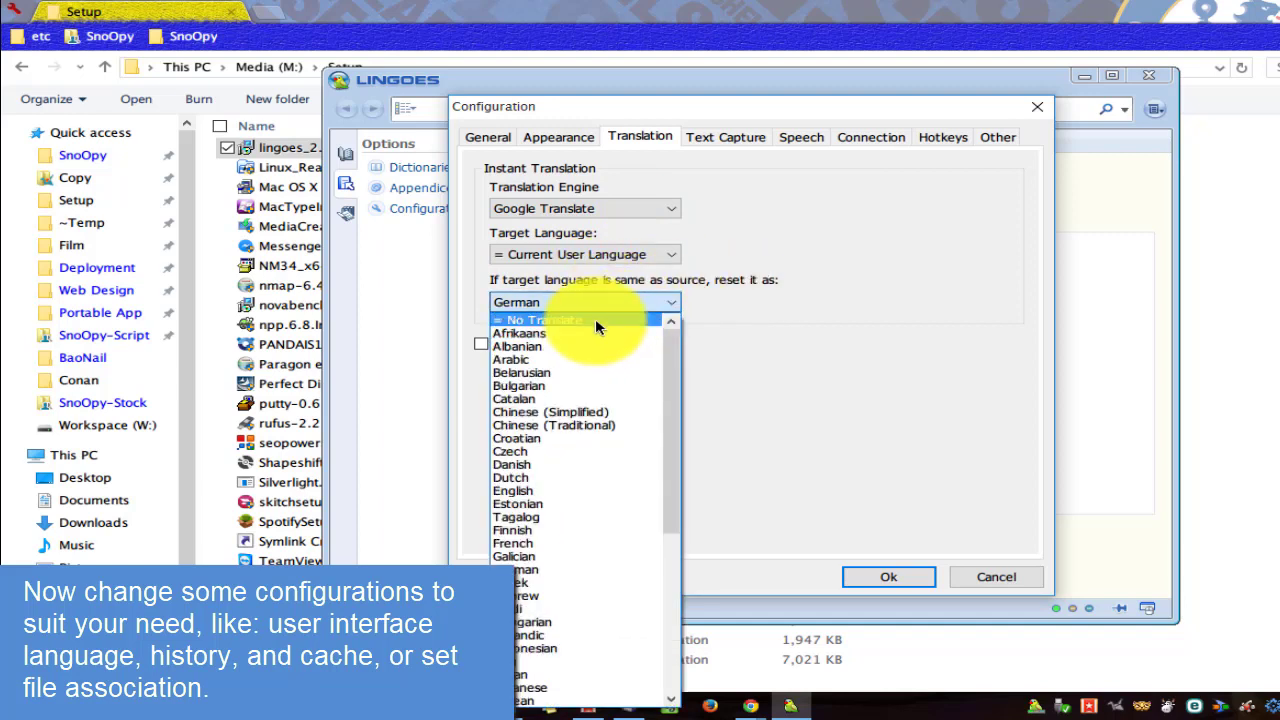
pyautogui.click(595, 322)
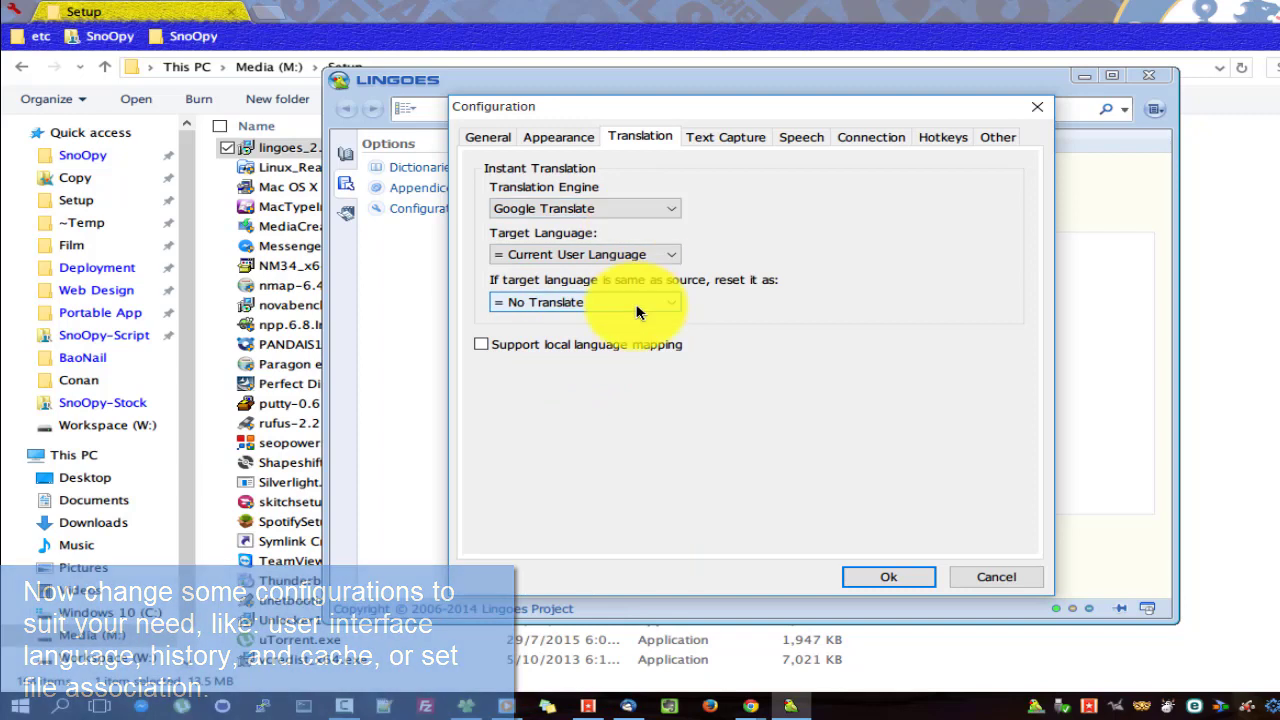
pyautogui.click(716, 140)
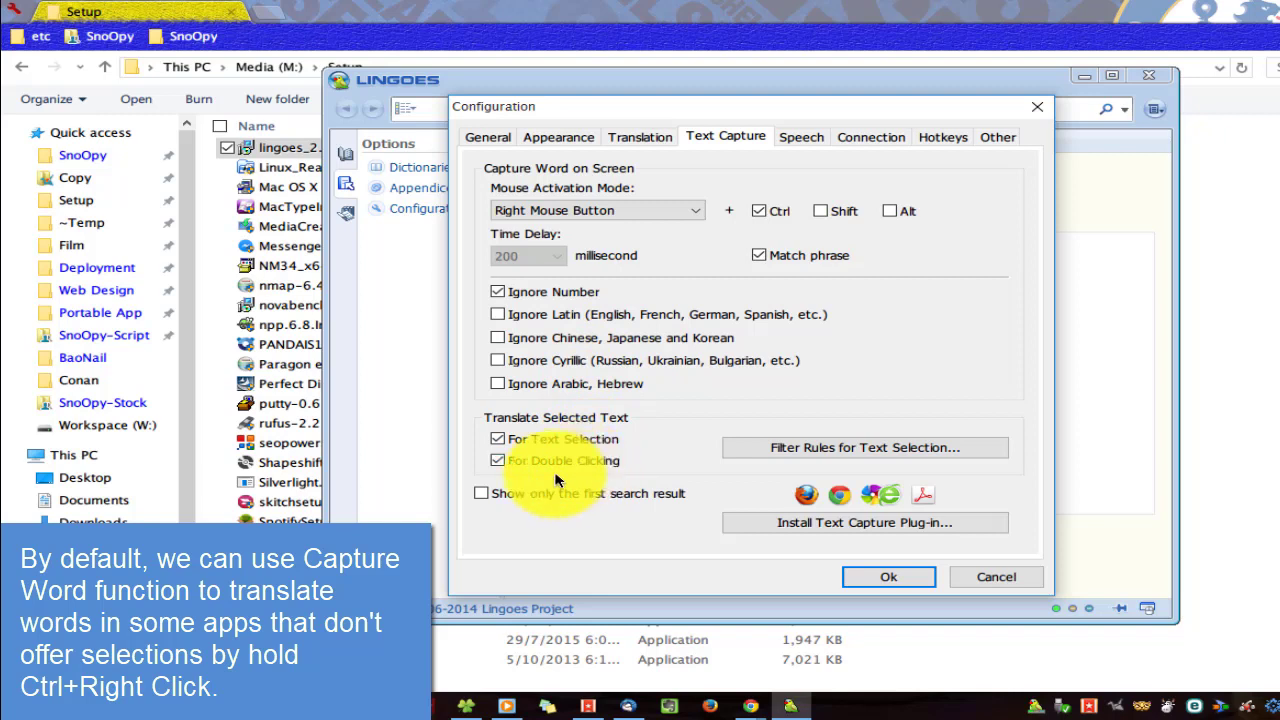
# Tick For Double Clicking, review the Speech, Connection, Hotkeys and API server settings, and save with Ok.
pyautogui.click(516, 459)
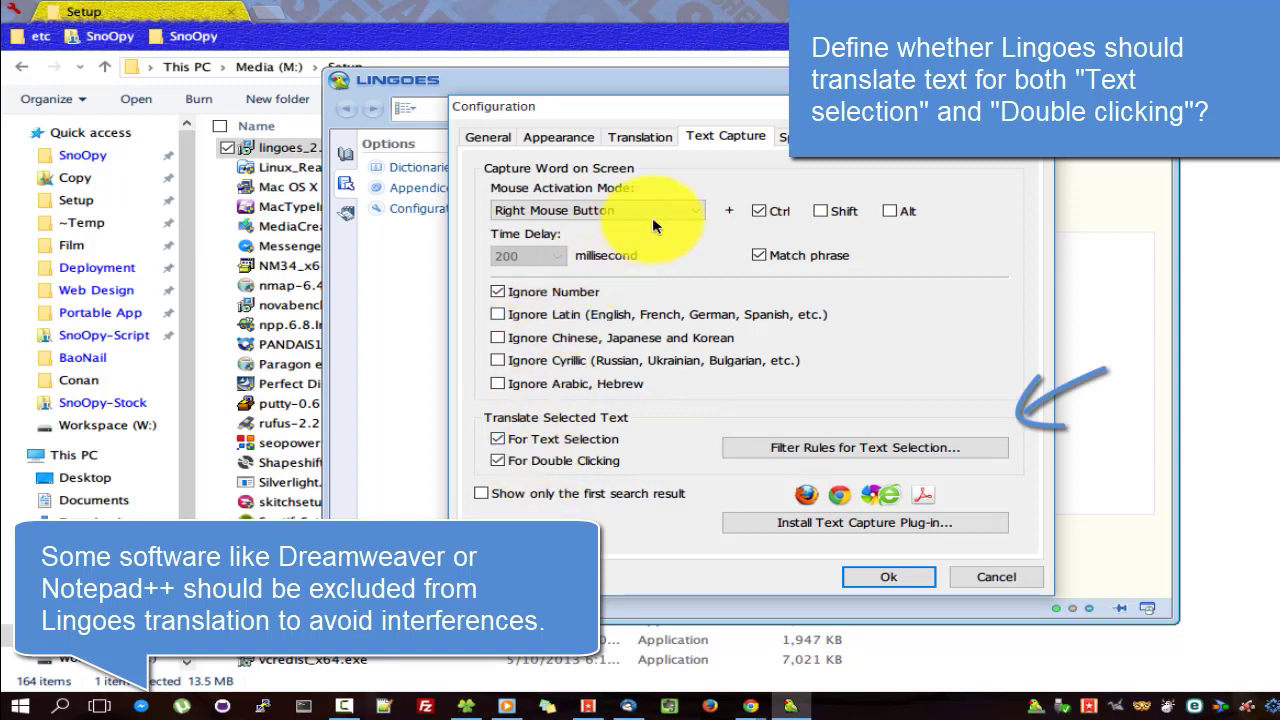
pyautogui.click(795, 140)
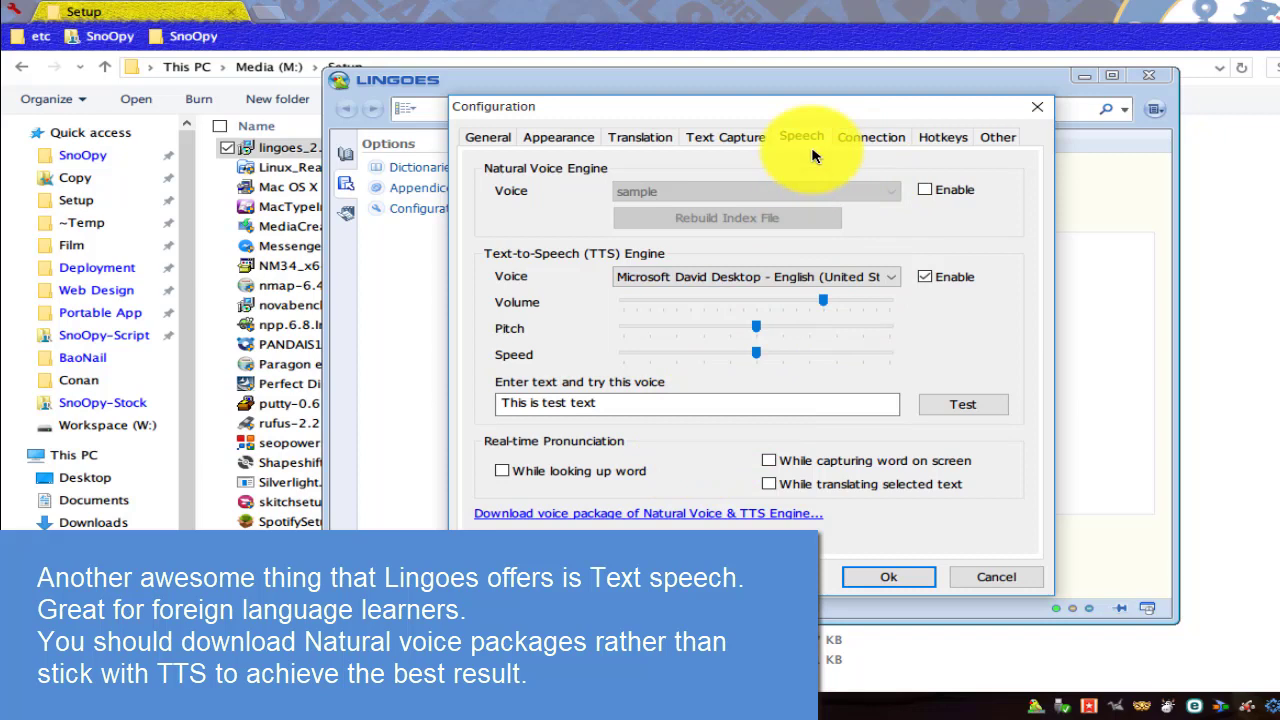
pyautogui.click(868, 138)
pyautogui.click(940, 139)
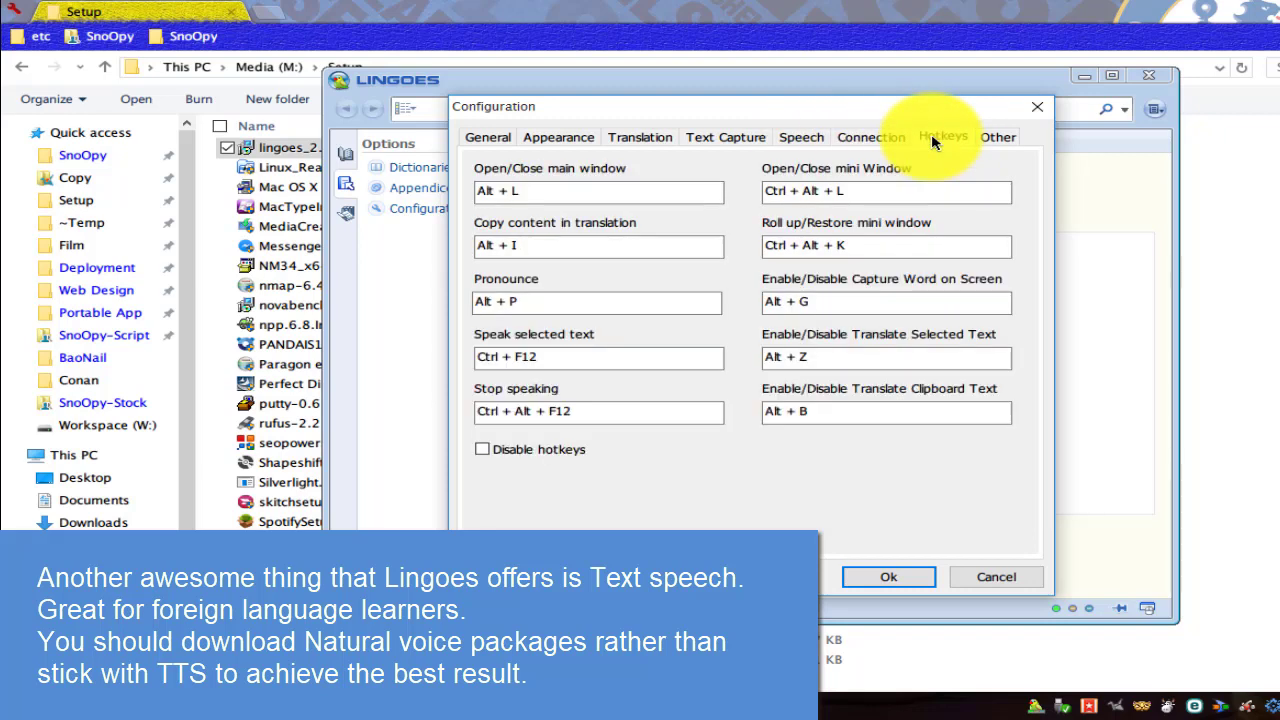
pyautogui.click(997, 137)
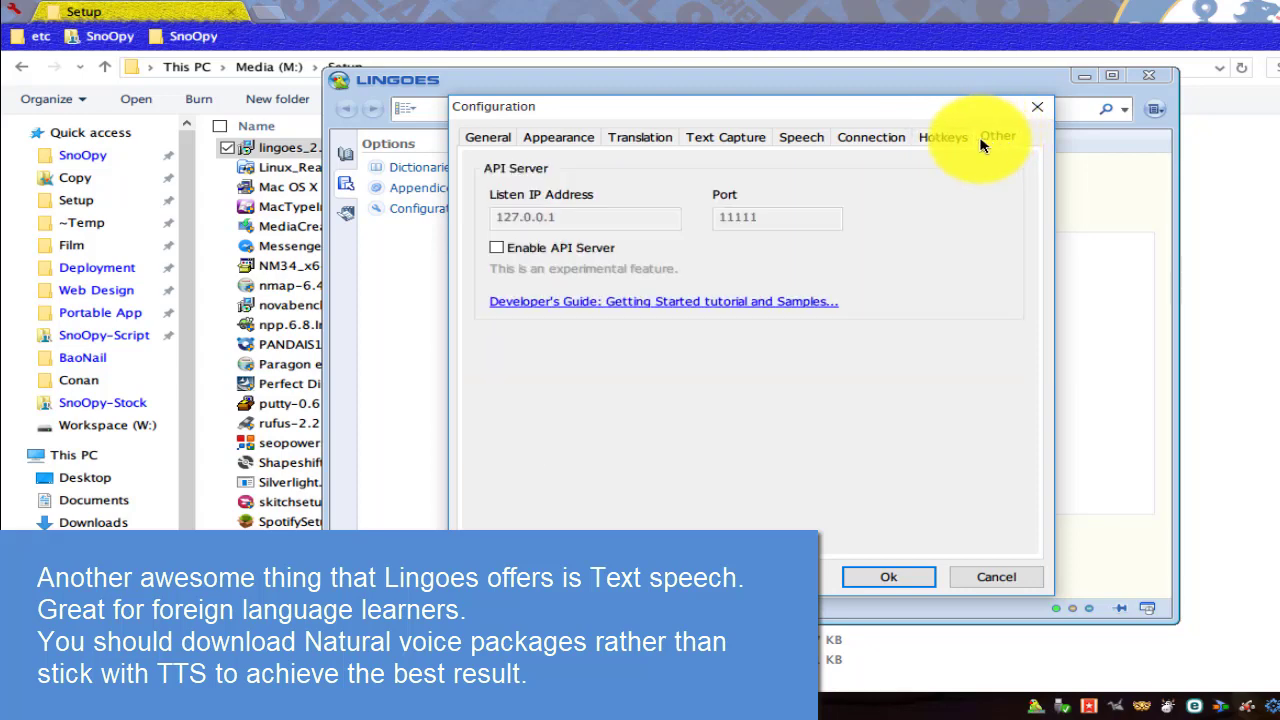
pyautogui.click(802, 137)
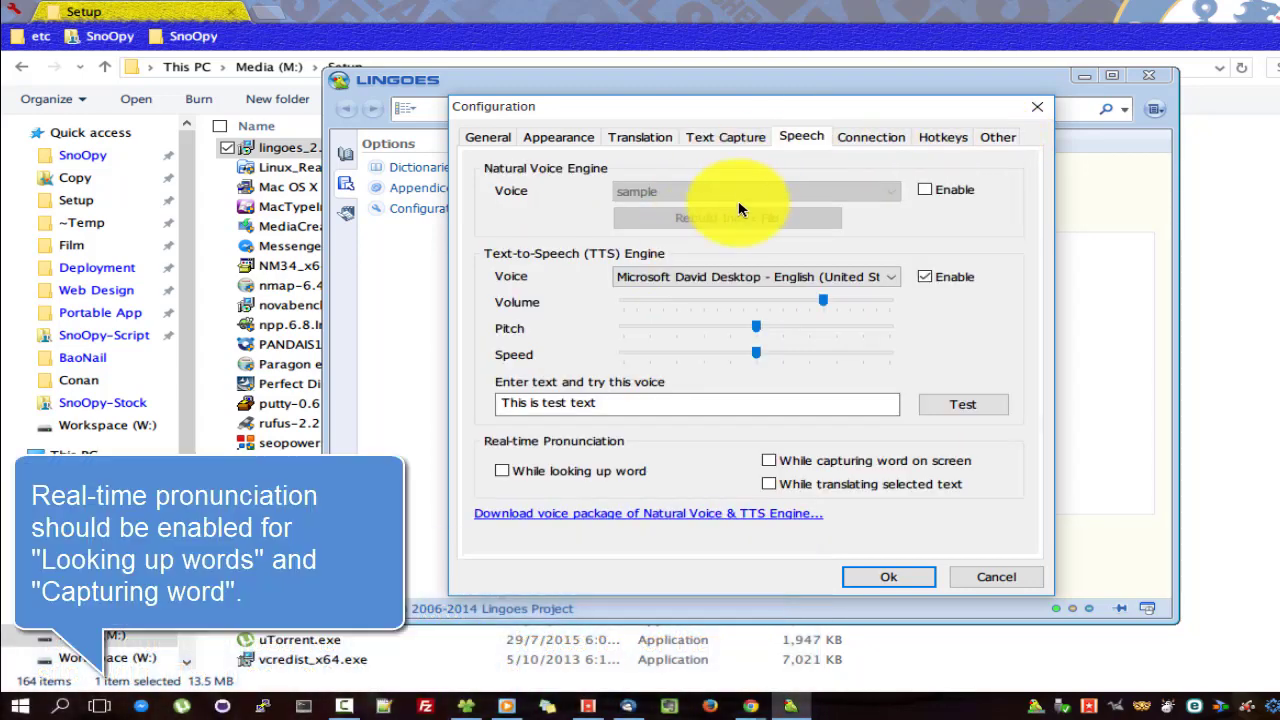
pyautogui.click(881, 578)
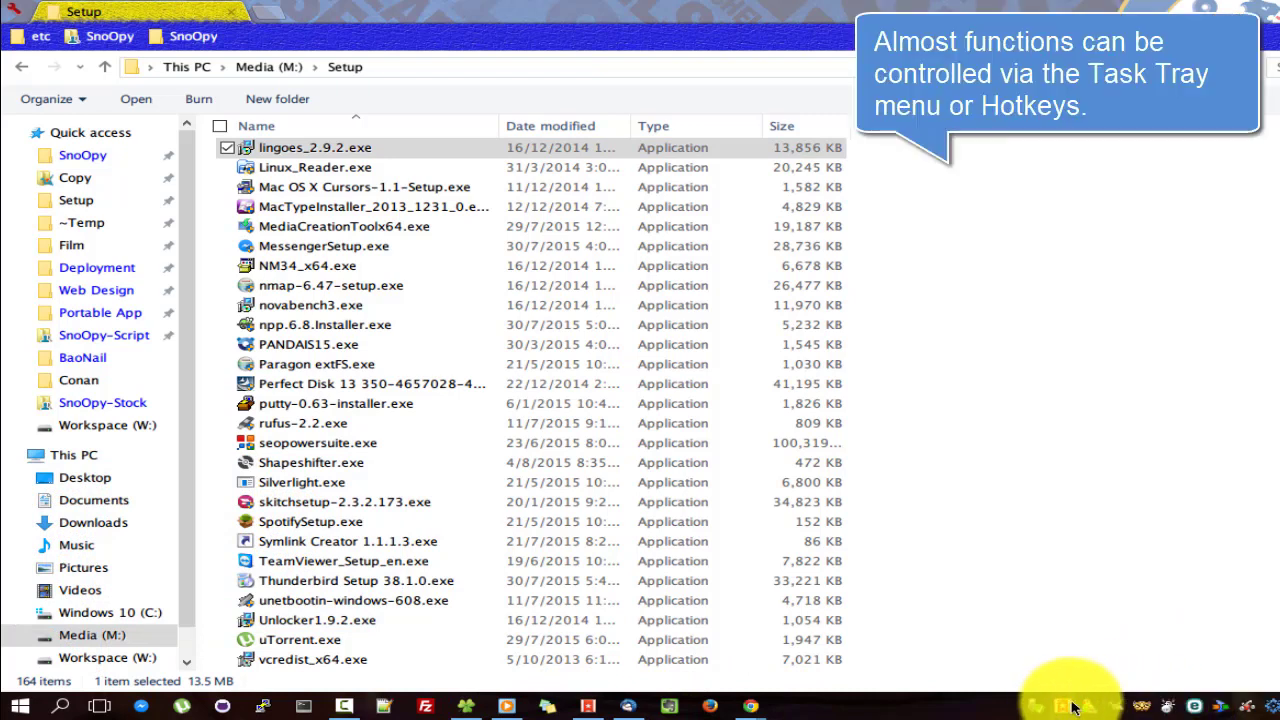
# Enable Translate Selected Text from the tray menu and look up 'software' on the page.
pyautogui.rightClick(1090, 707)
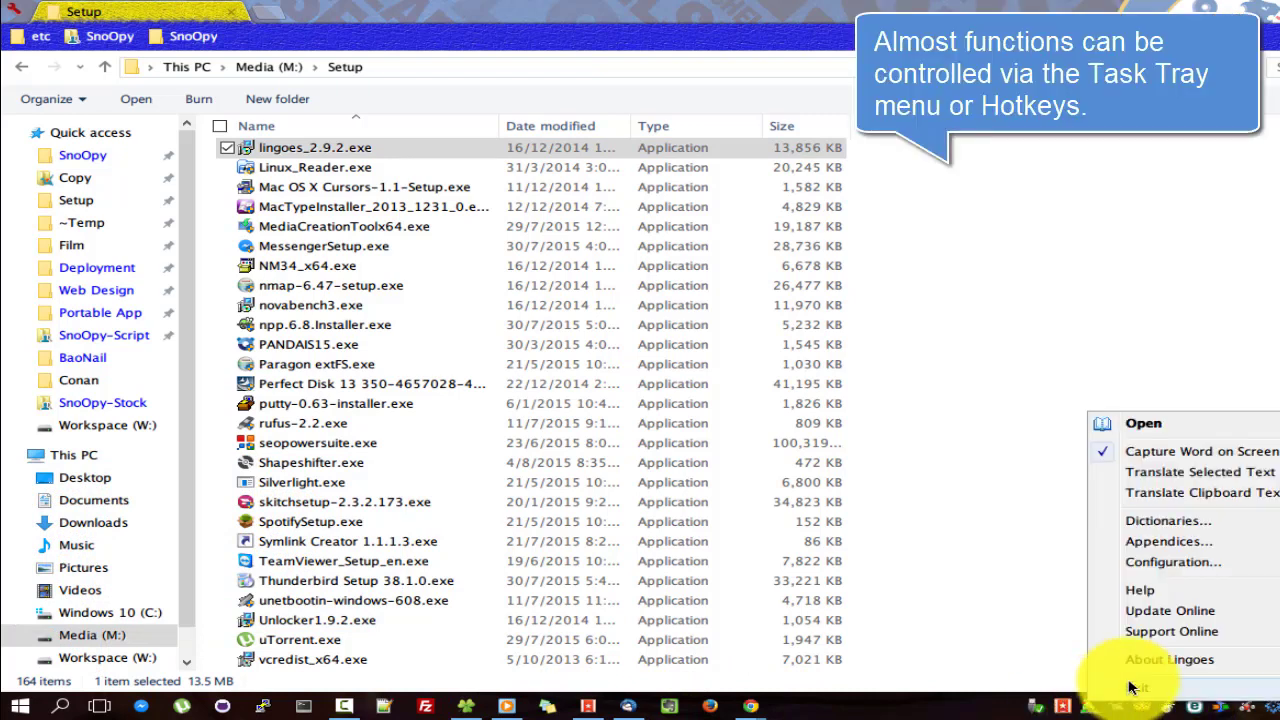
pyautogui.click(1196, 476)
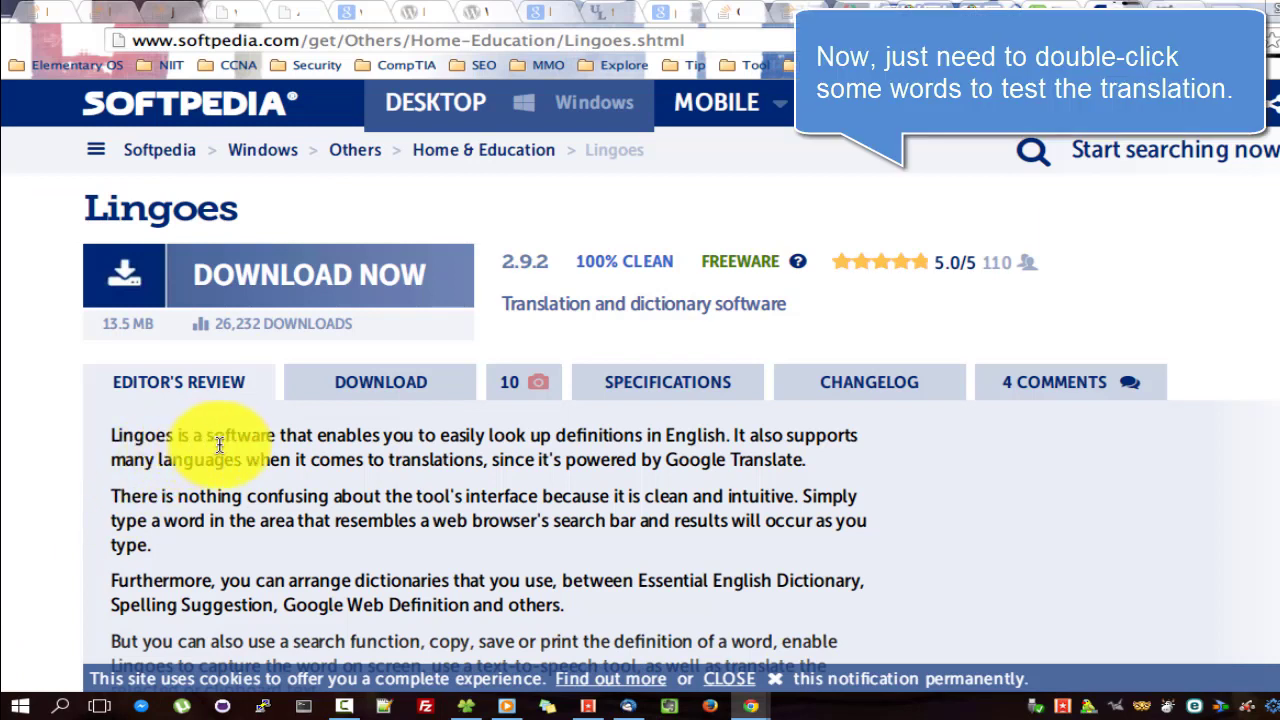
pyautogui.doubleClick(250, 436)
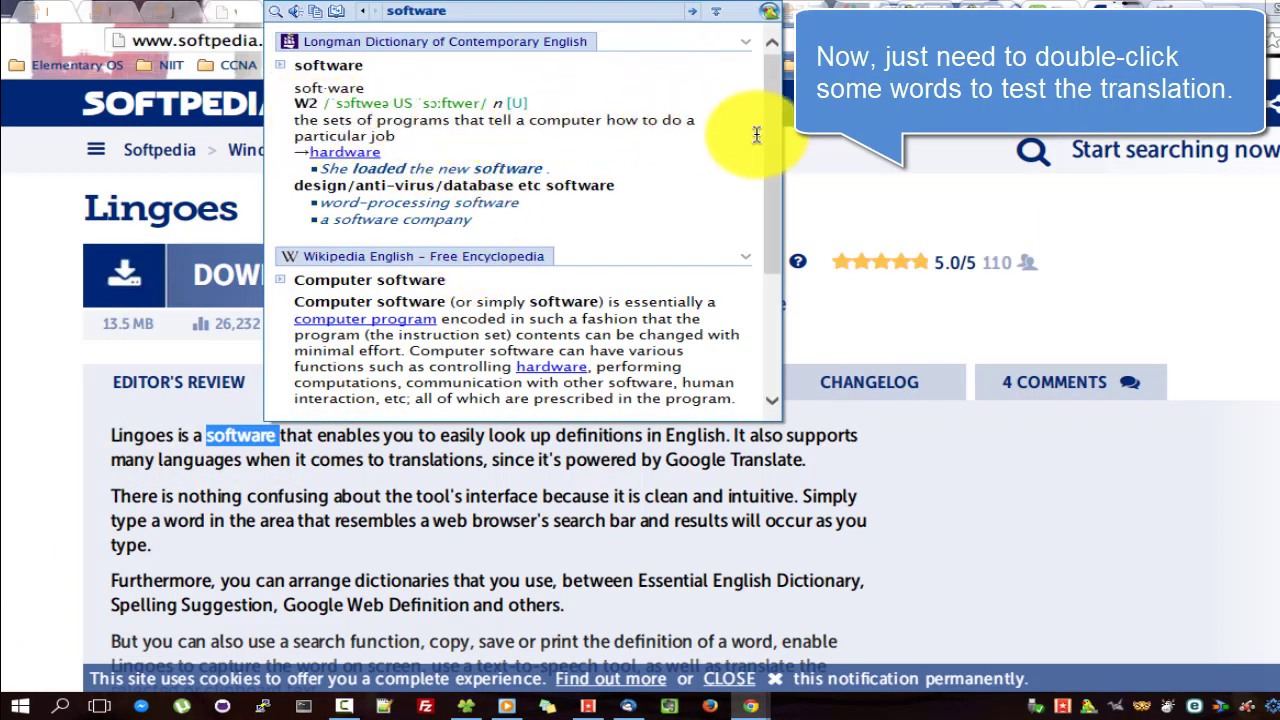
# Select the phrase 'There is nothing confusing about' further down the Softpedia page.
pyautogui.scroll(-3, 760, 140)
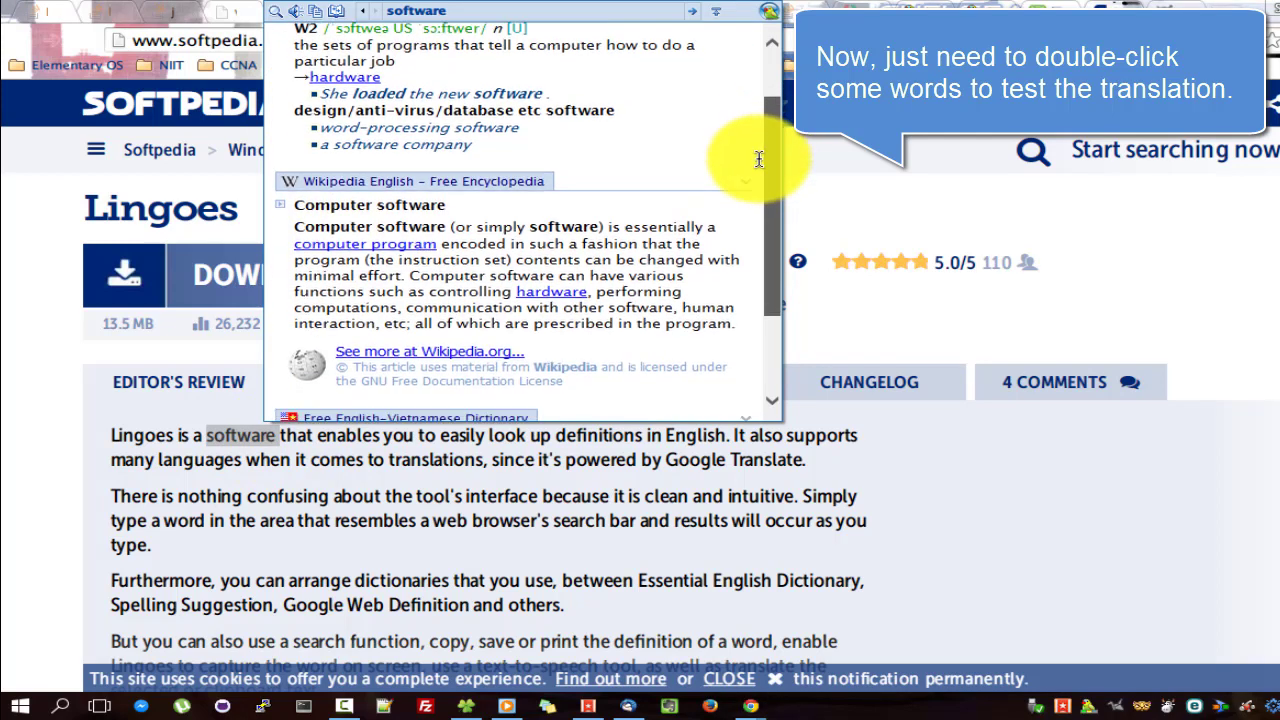
pyautogui.scroll(-1, 758, 190)
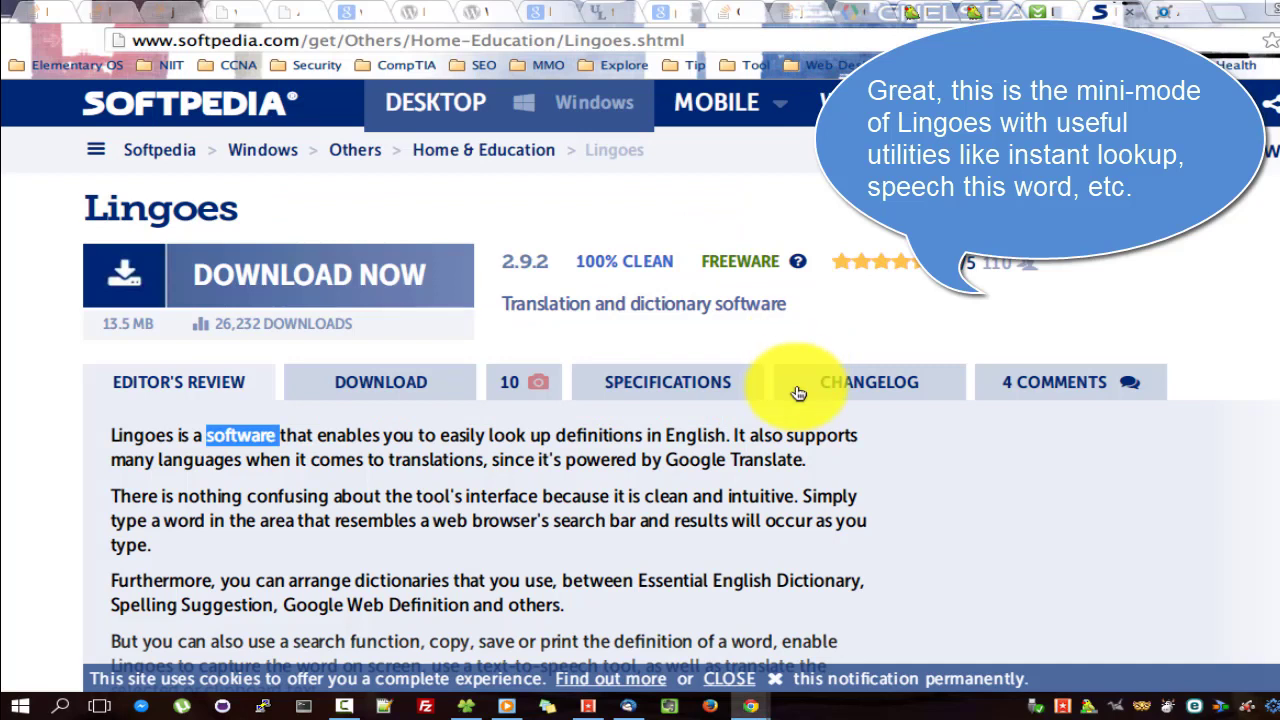
pyautogui.moveTo(462, 495); pyautogui.dragTo(693, 497)
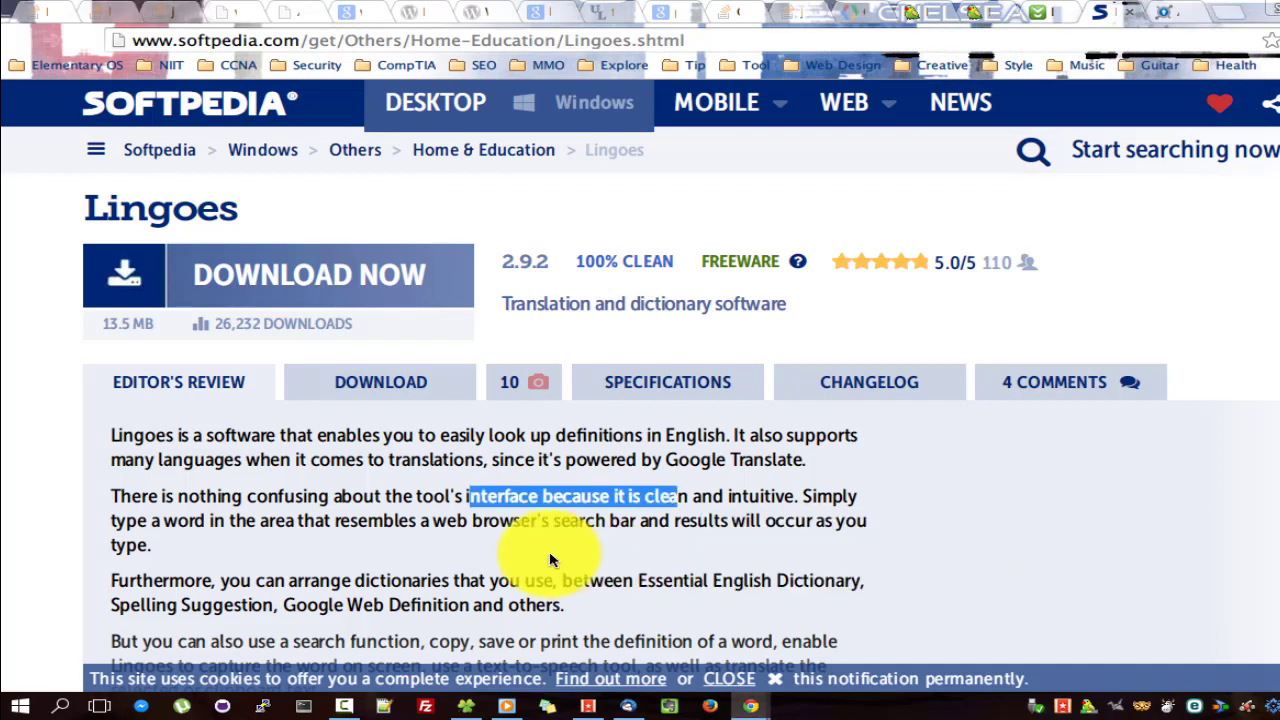
pyautogui.moveTo(111, 494); pyautogui.dragTo(384, 492)
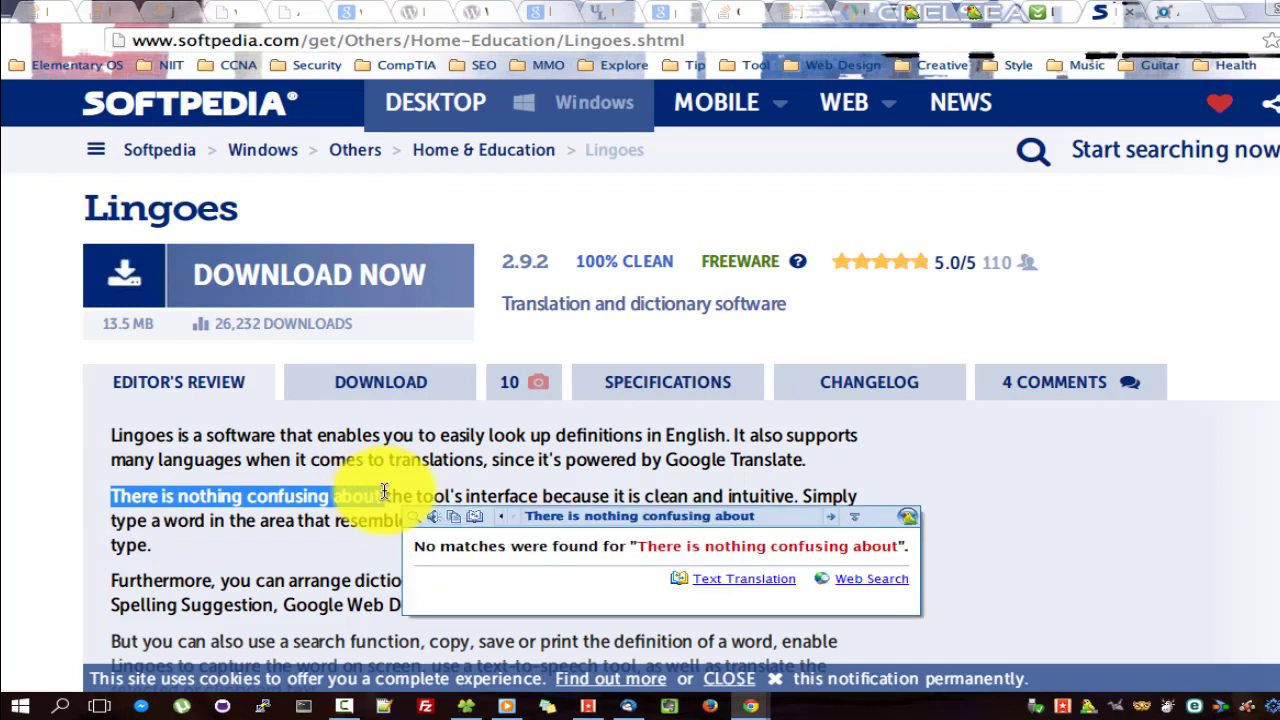
# Send the phrase for full Google translation, close the failed Lingoes window, and open the tray menu.
pyautogui.click(766, 588)
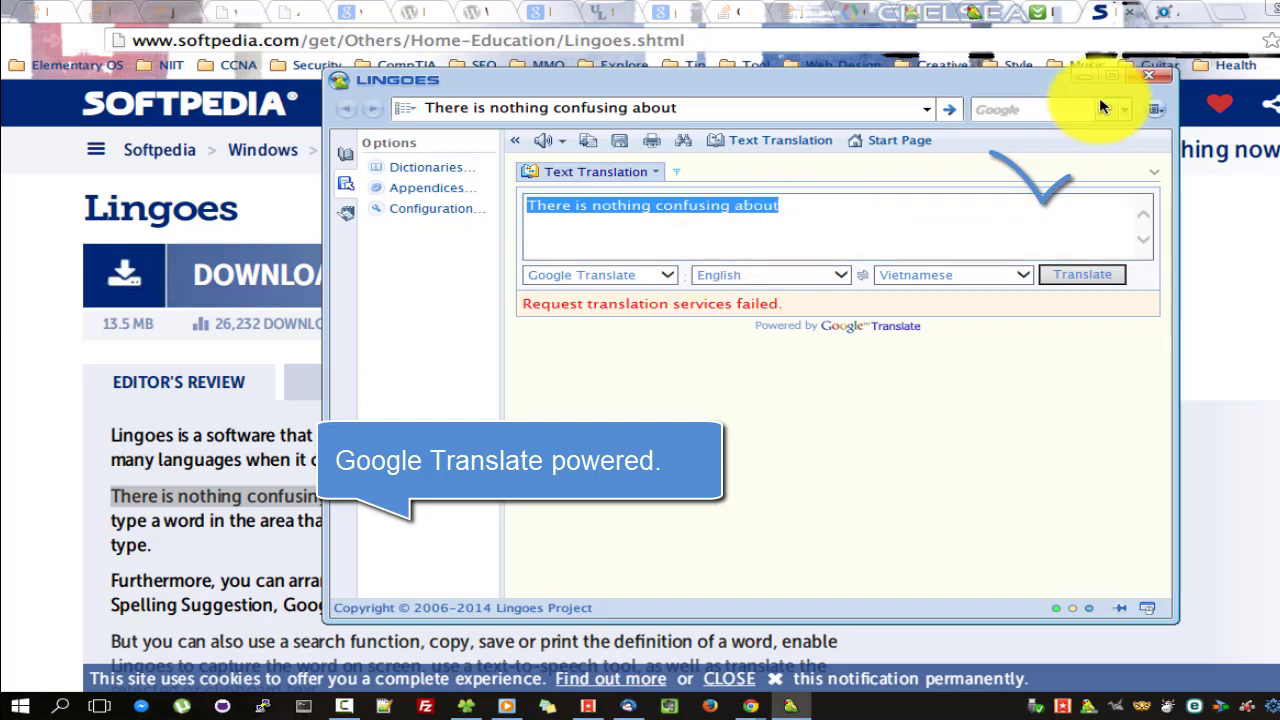
pyautogui.click(1145, 78)
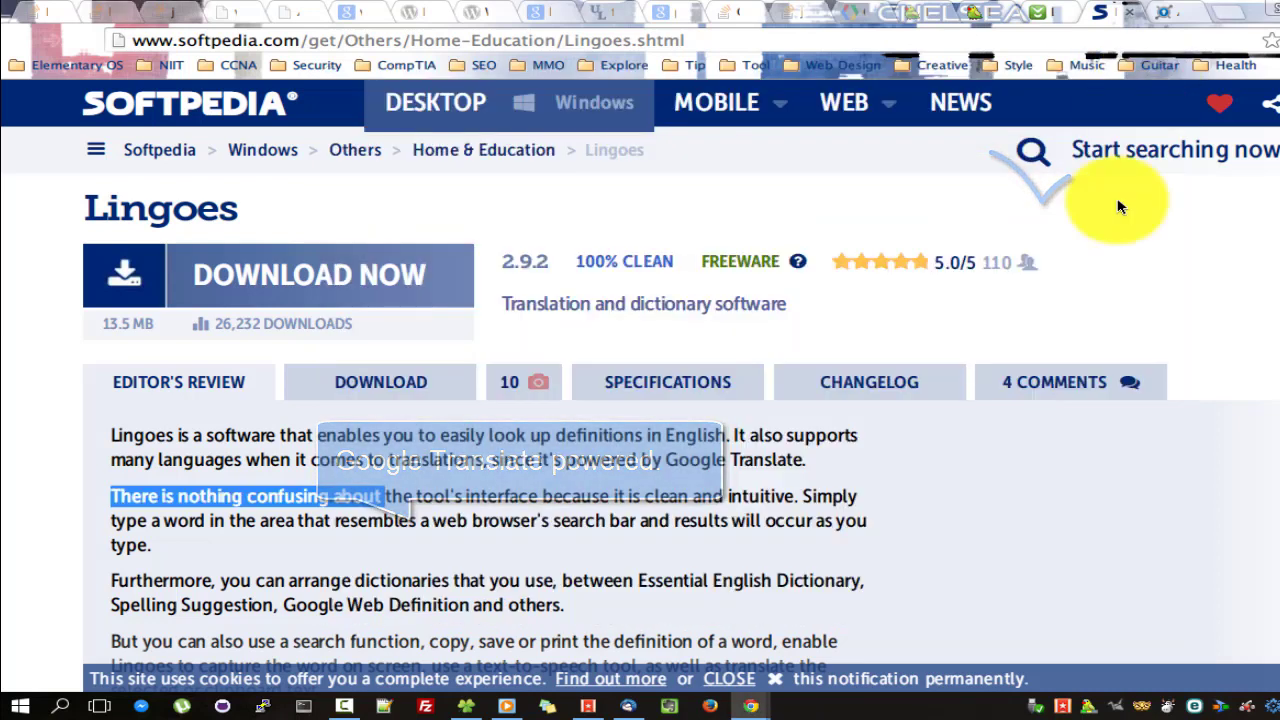
pyautogui.rightClick(1057, 707)
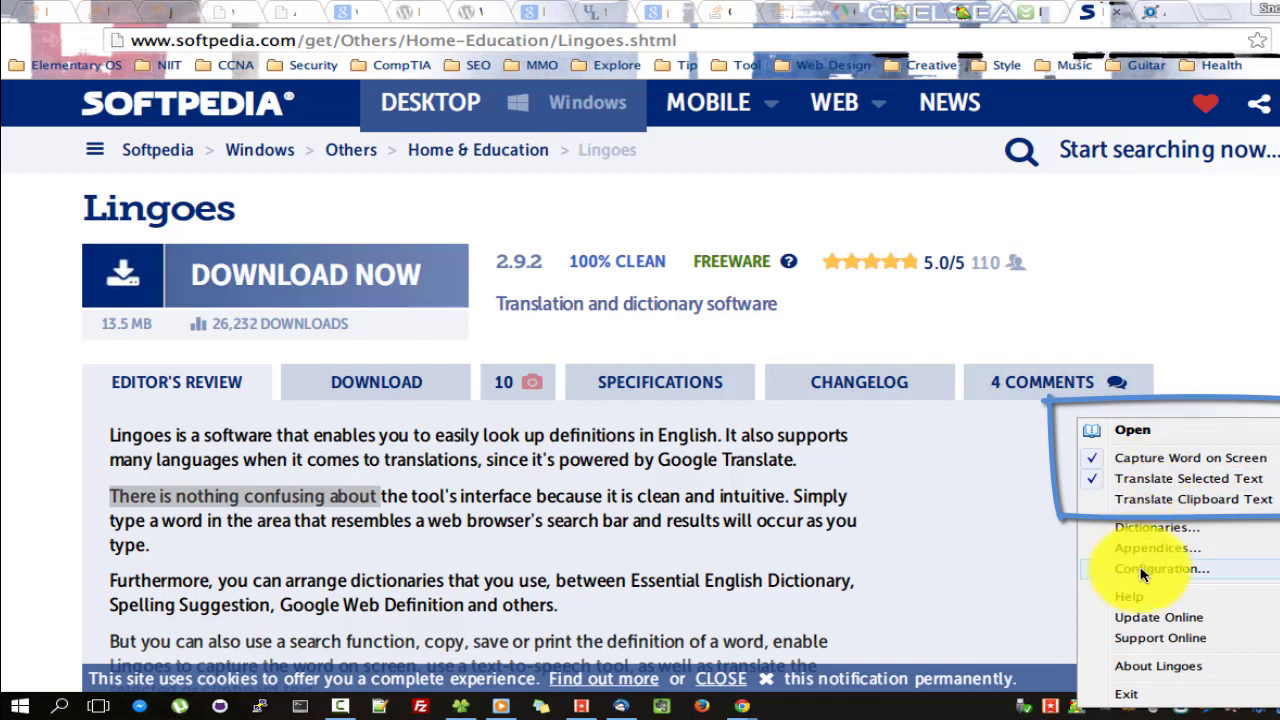
# Open the Lingoes configuration, inspect the Hotkeys settings, and cancel without saving.
pyautogui.click(1110, 570)
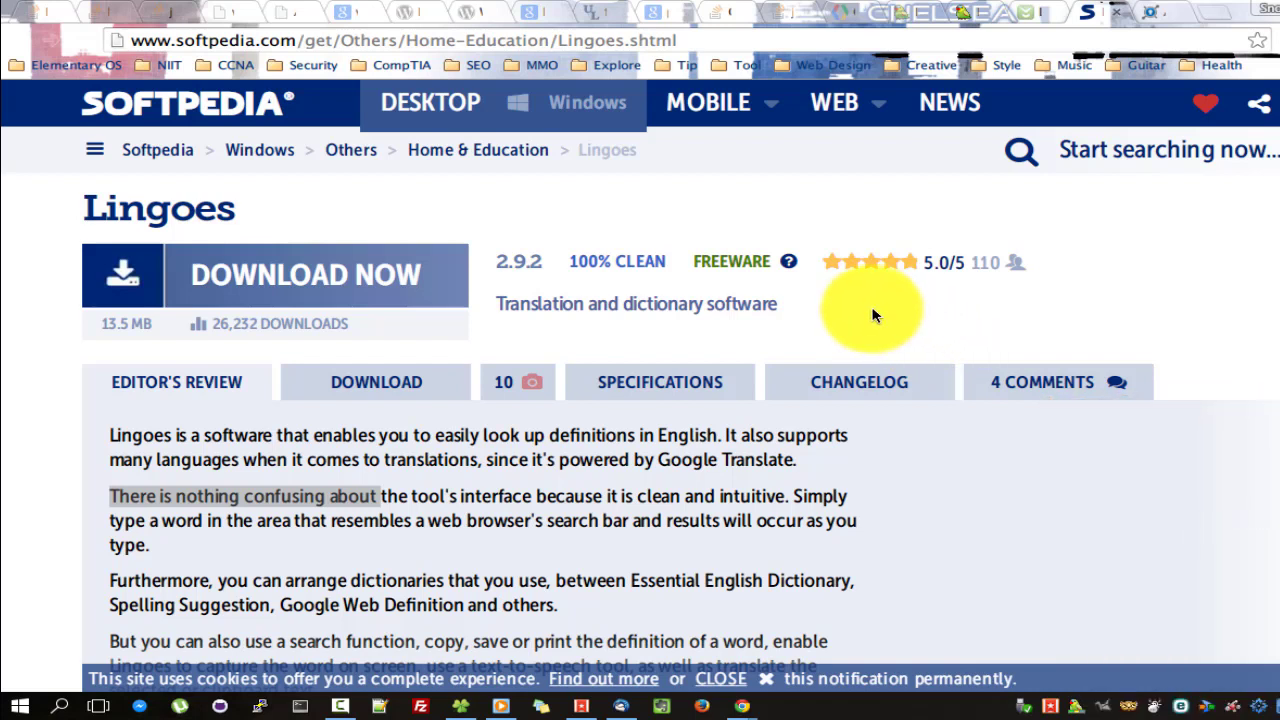
pyautogui.click(920, 143)
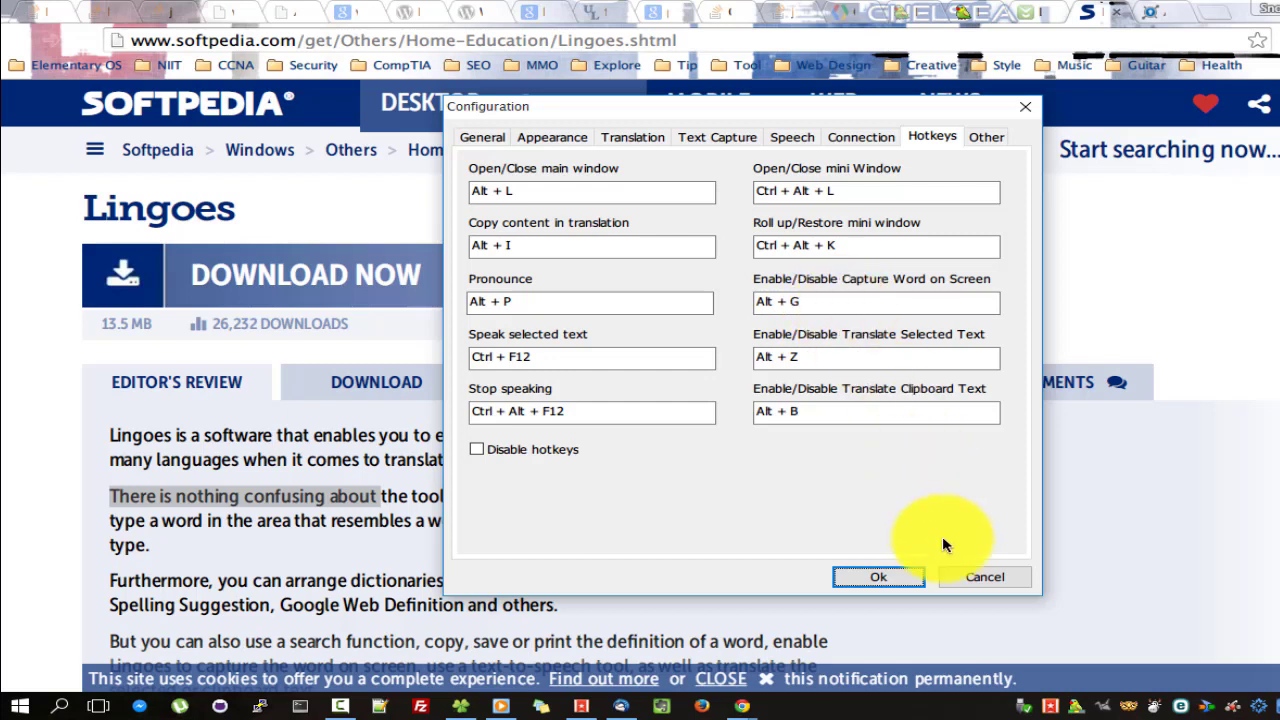
pyautogui.click(986, 577)
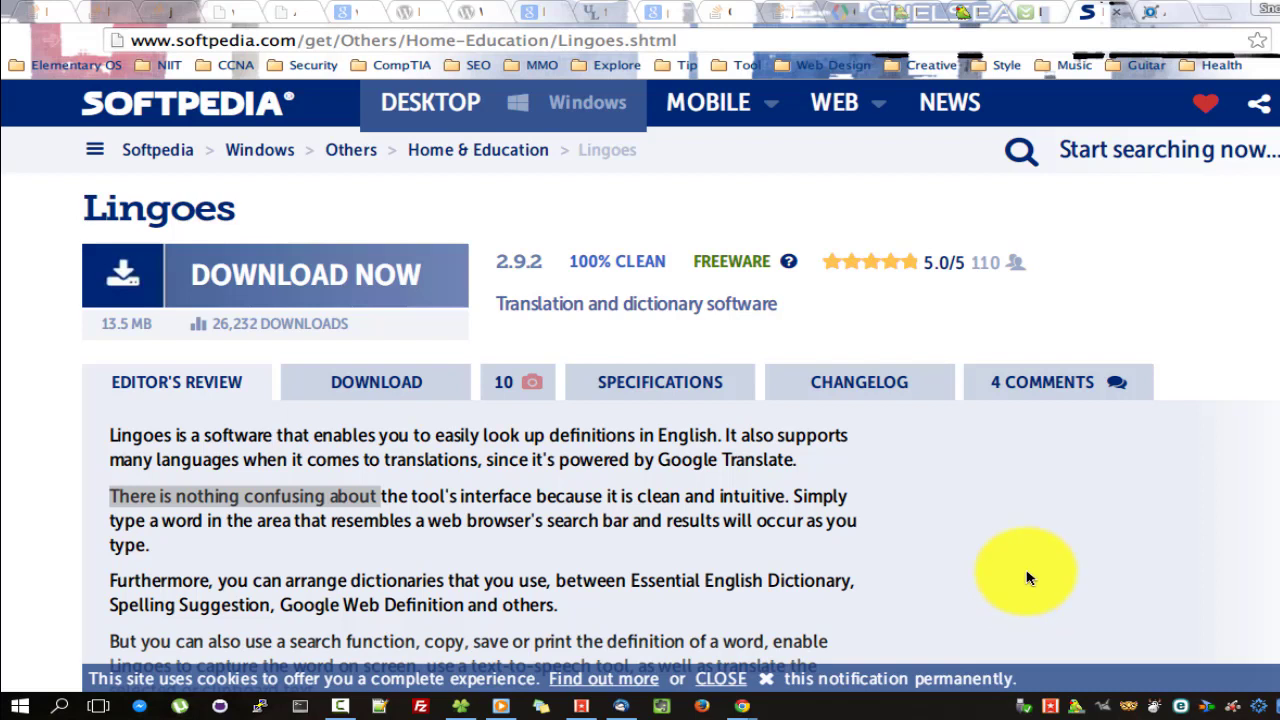
# Dismiss the Lingoes tray menu and bring the Lingoes translator window back up.
pyautogui.rightClick(1050, 706)
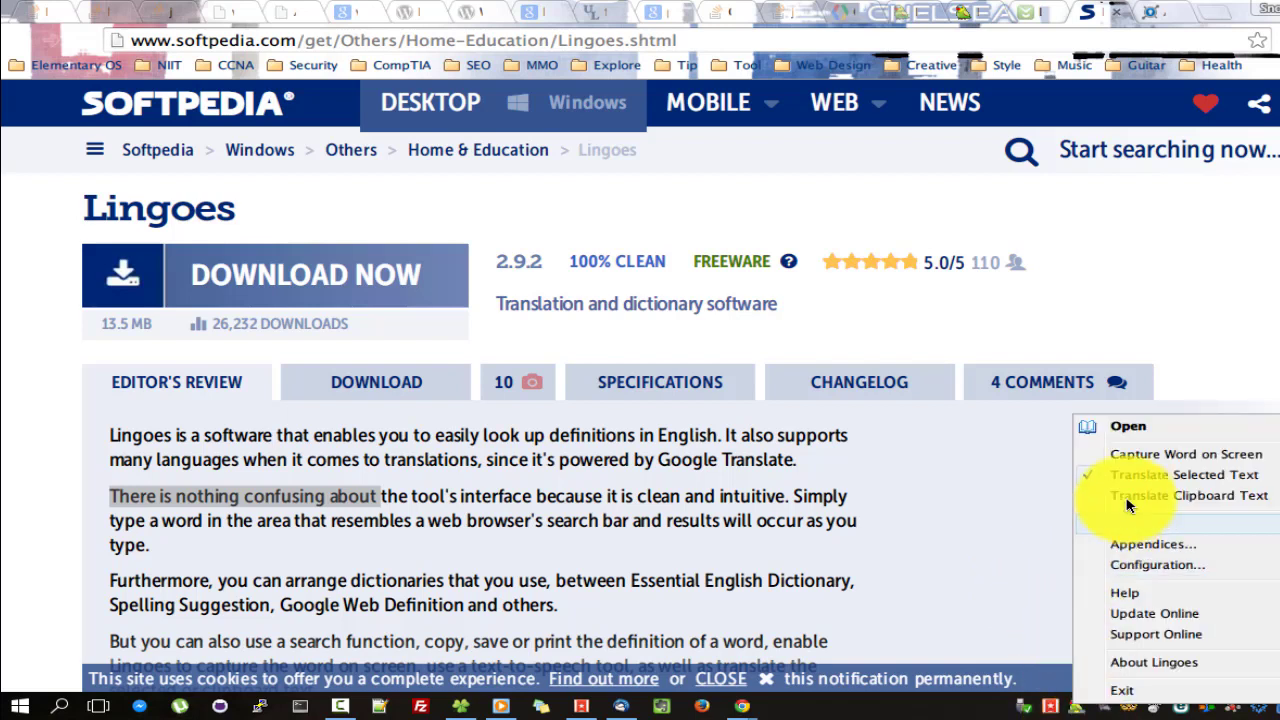
pyautogui.click(884, 524)
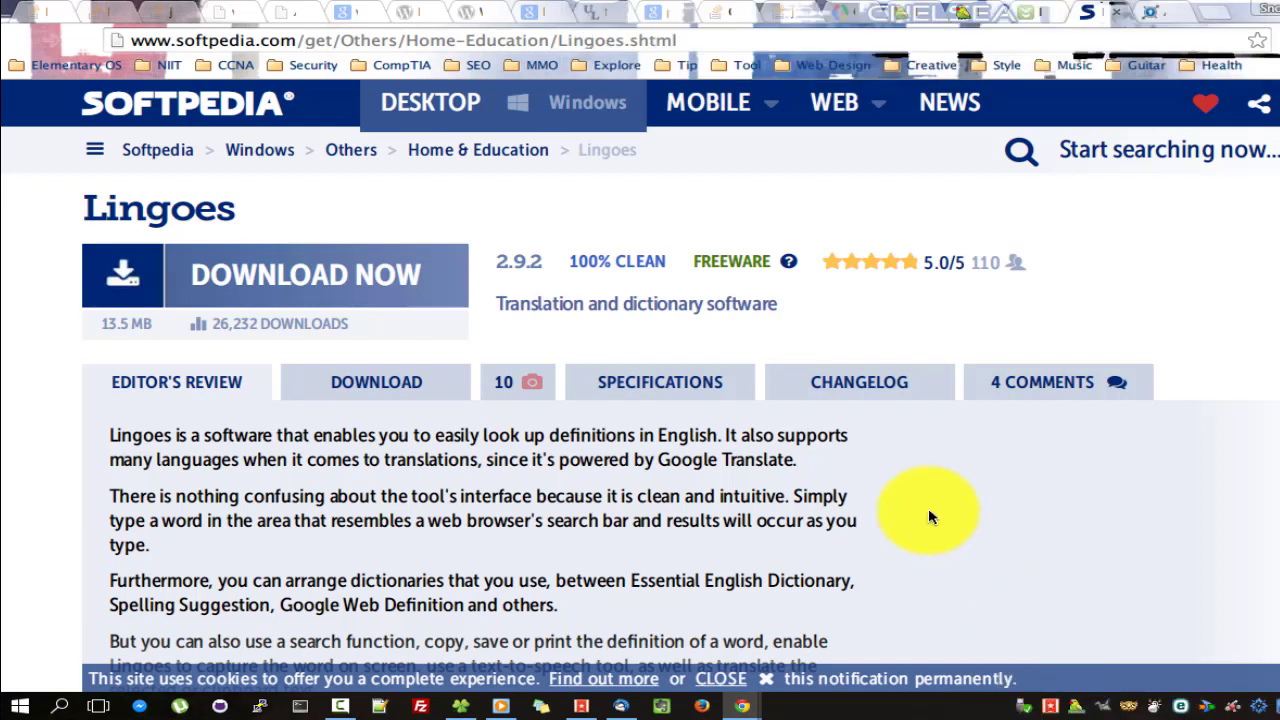
pyautogui.click(1076, 705)
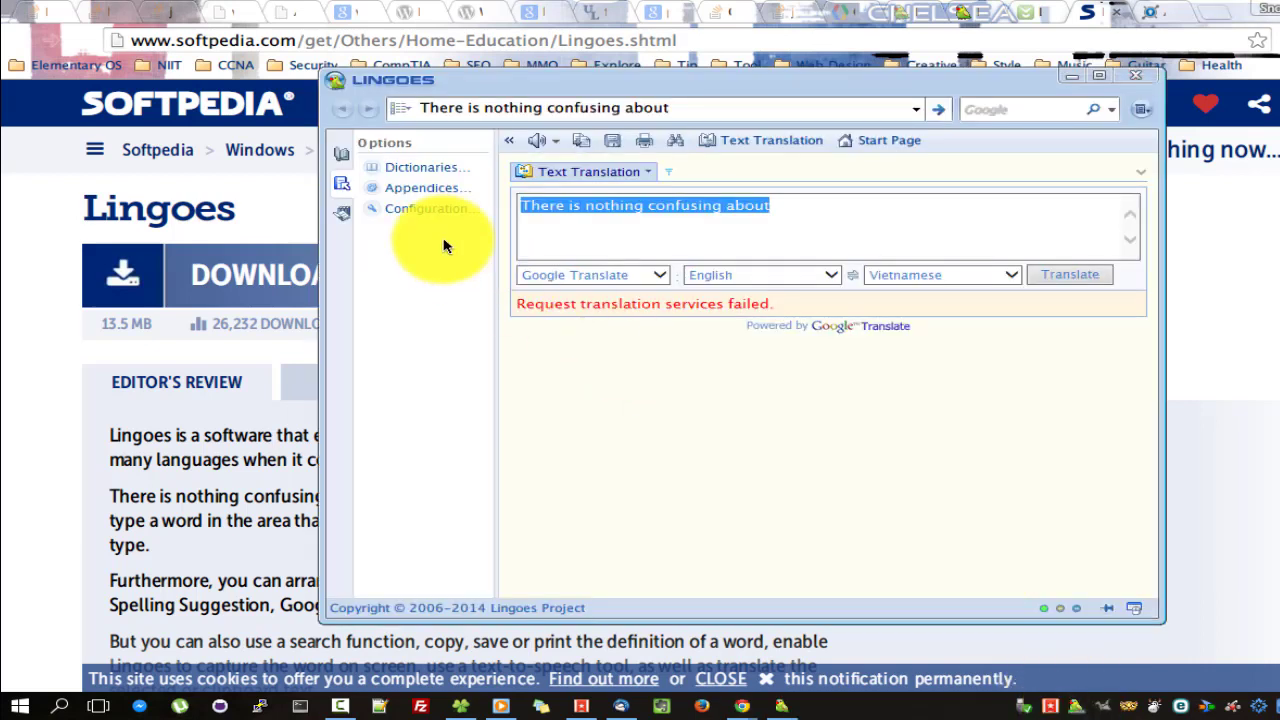
# Open Configuration from the Options panel, glance at Text Capture, and return to the Speech settings.
pyautogui.click(418, 210)
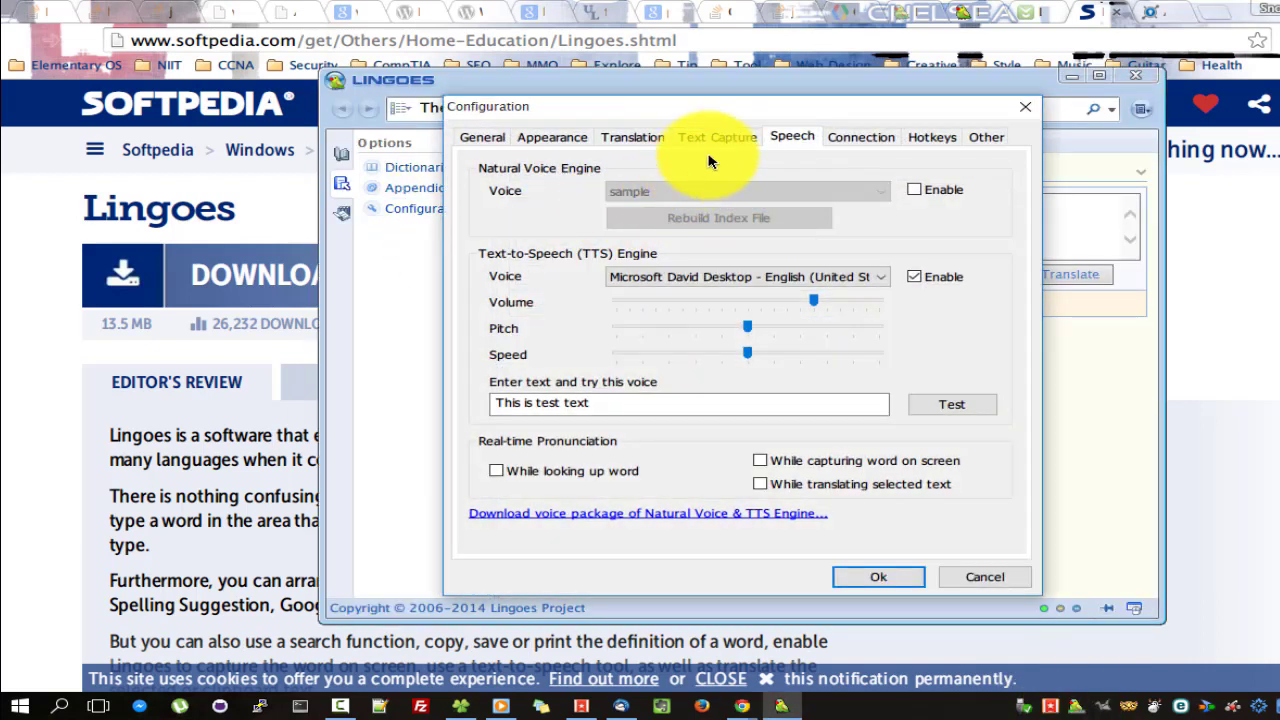
pyautogui.click(720, 137)
pyautogui.click(785, 139)
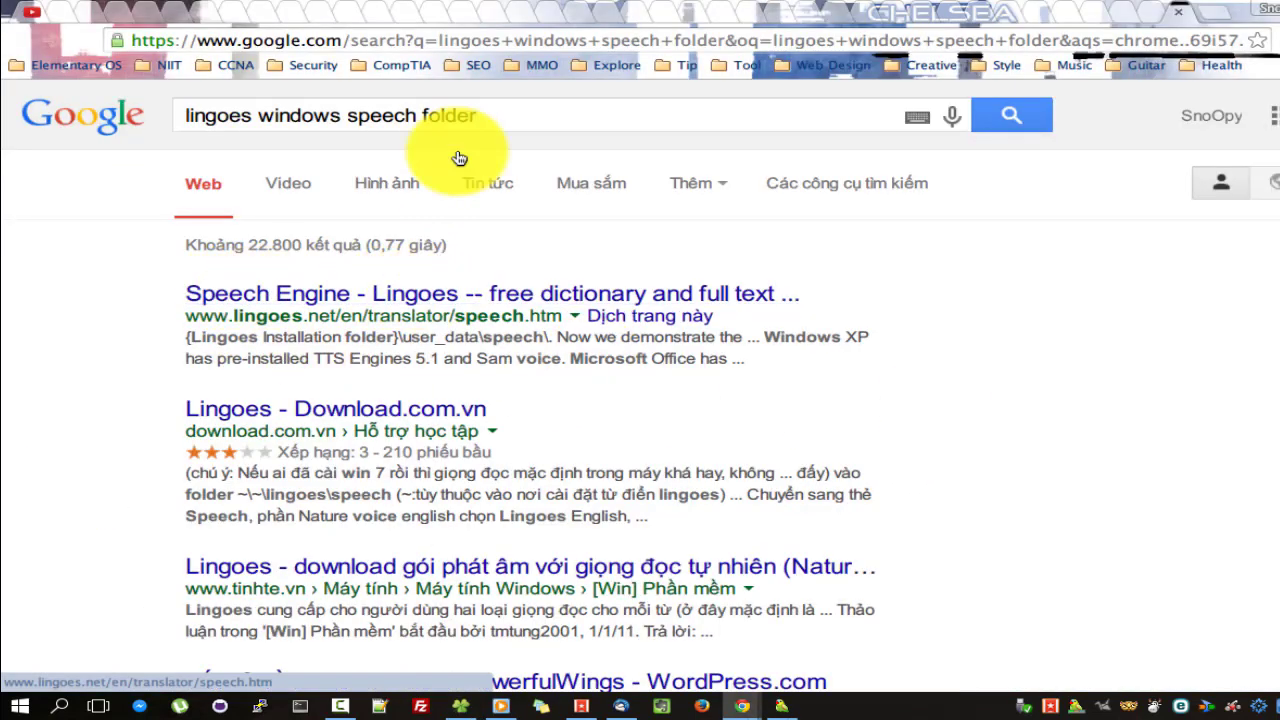
# Mark the {Lingoes installation folder}\user_data\speech path in the first result and return to the Setup folder window.
pyautogui.moveTo(486, 115); pyautogui.dragTo(166, 115)
pyautogui.click(206, 343)
pyautogui.moveTo(186, 338); pyautogui.dragTo(543, 338)
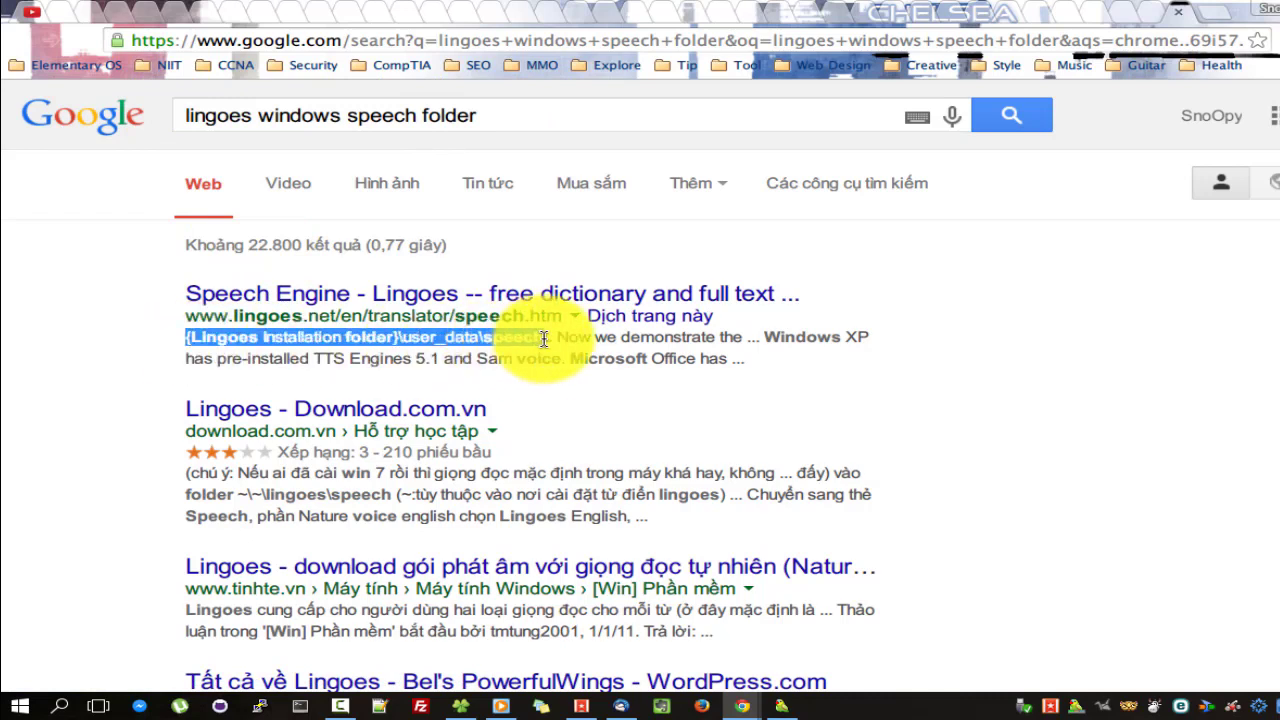
pyautogui.click(453, 705)
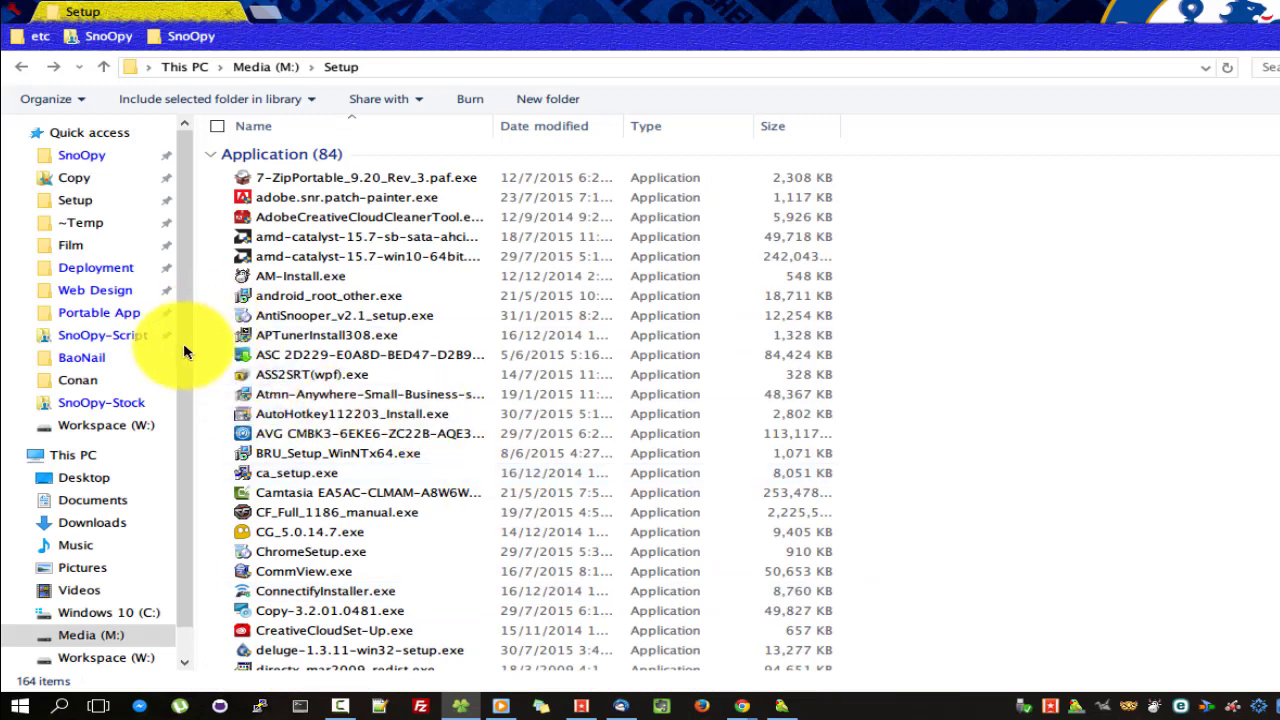
# Open the Windows 10 (C:) drive in a File Explorer tab.
pyautogui.click(102, 612)
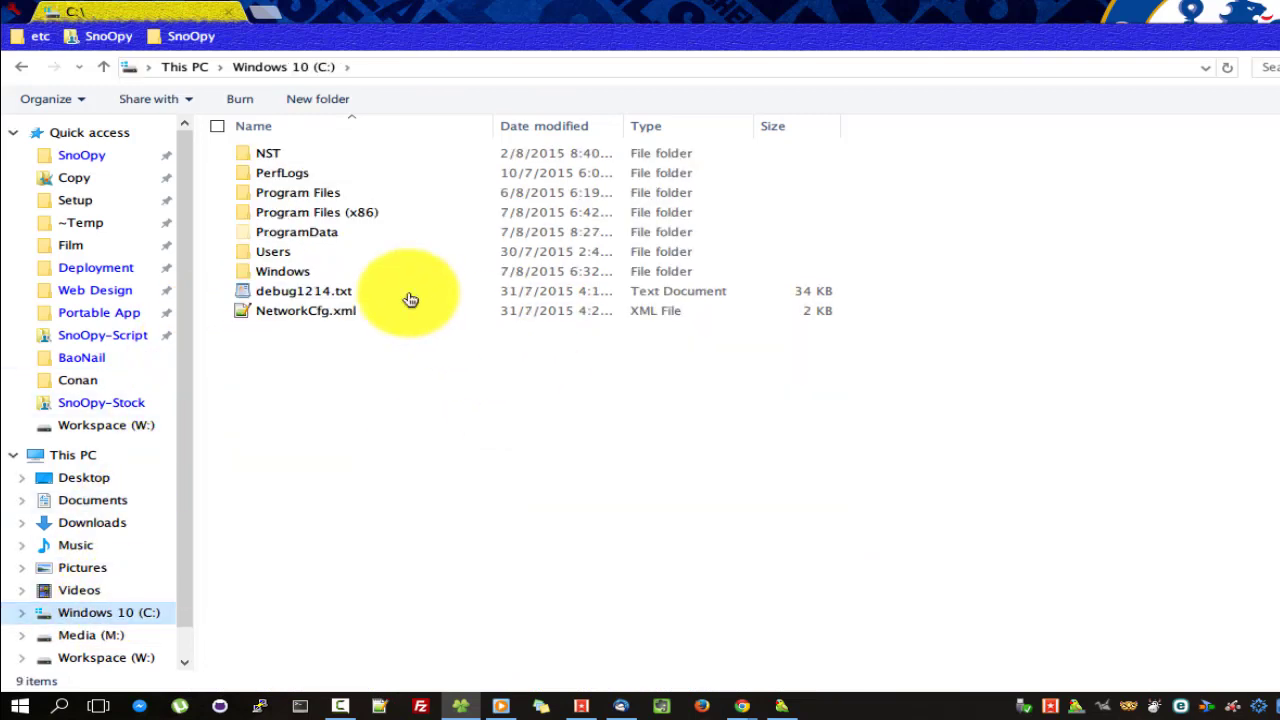
pyautogui.click(22, 68)
pyautogui.click(265, 11)
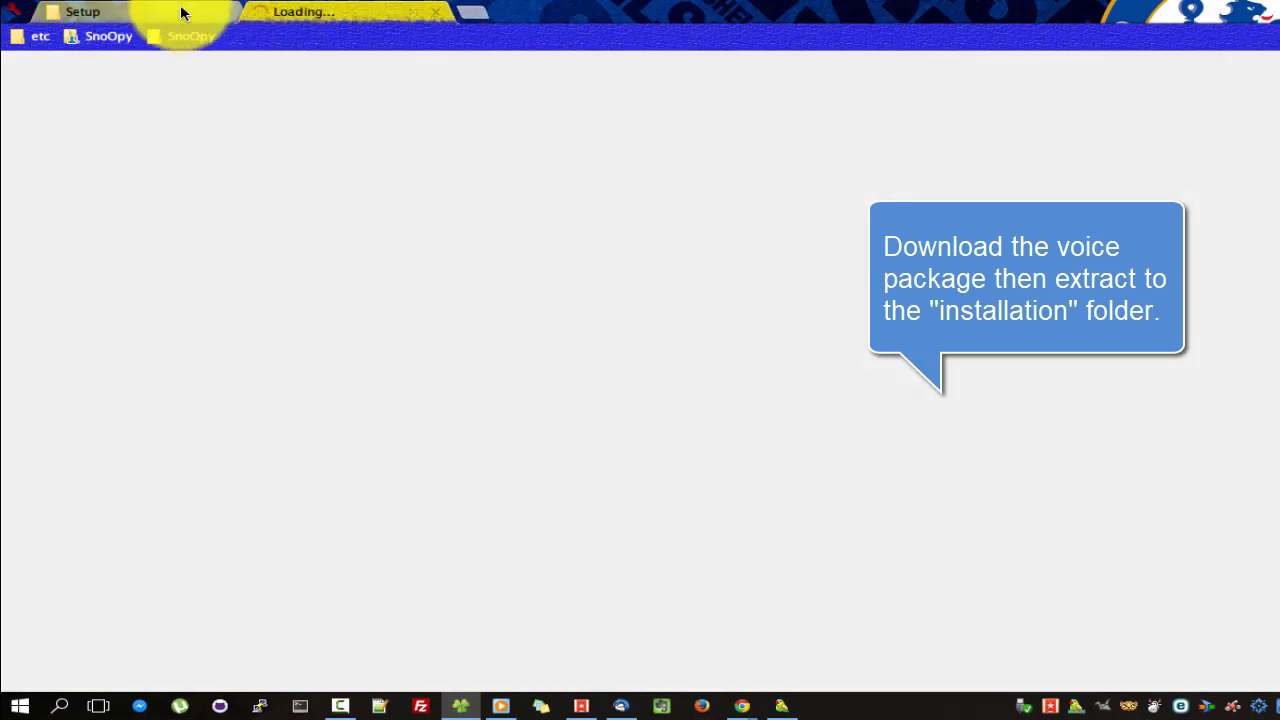
pyautogui.click(182, 12)
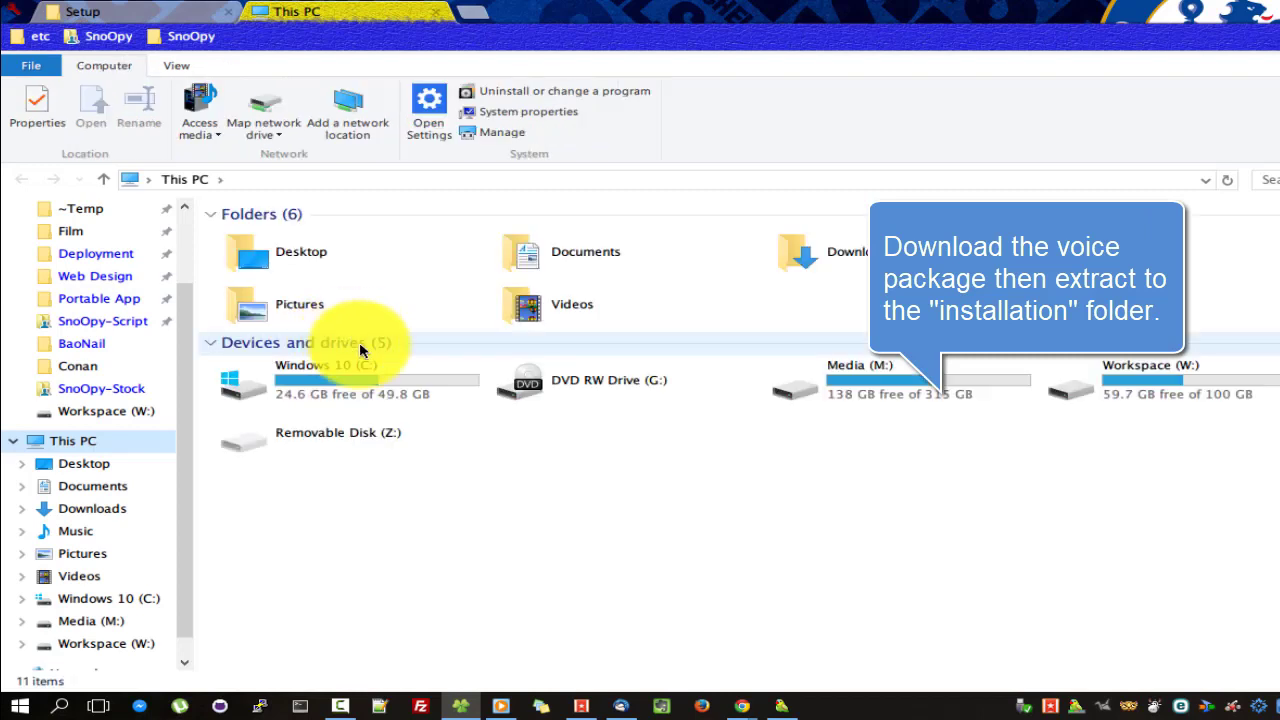
pyautogui.click(371, 371)
pyautogui.hotkey('ctrl', 'Tab')
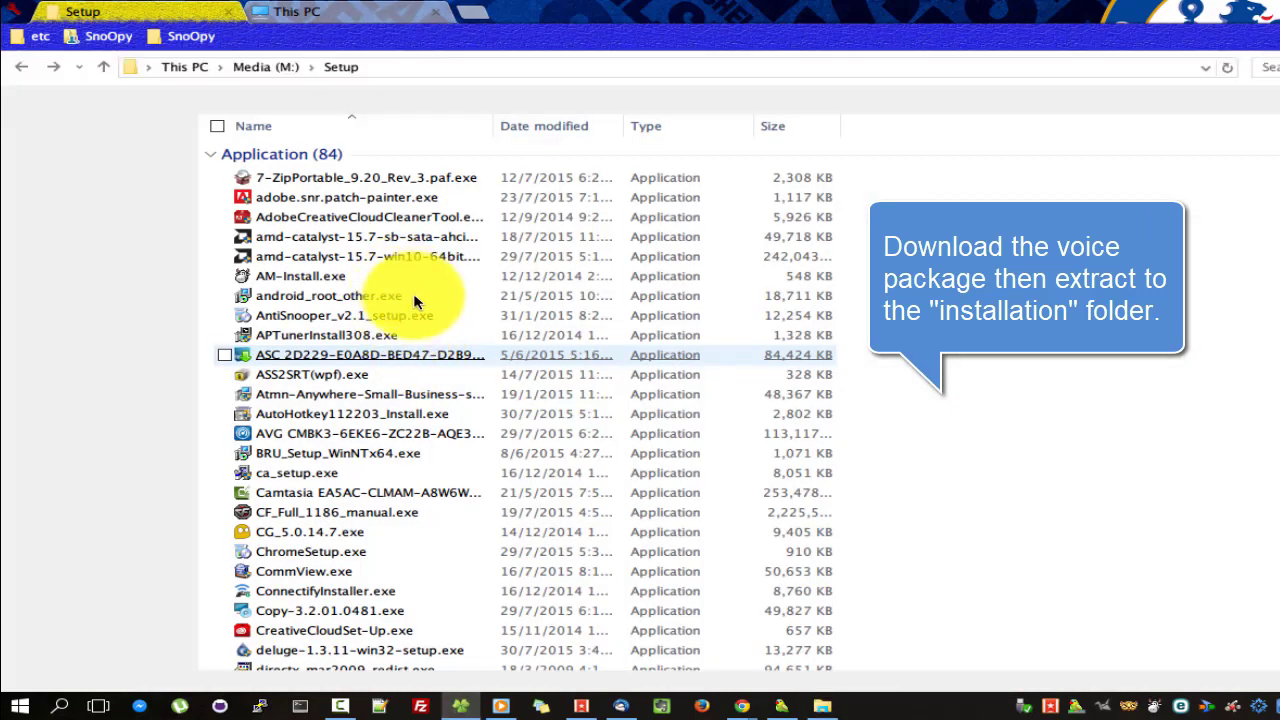
pyautogui.hotkey('ctrl', 'Tab')
# Navigate through Program Files (x86) > Lingoes > app_data > speech into the sample voice folder.
pyautogui.click(378, 297)
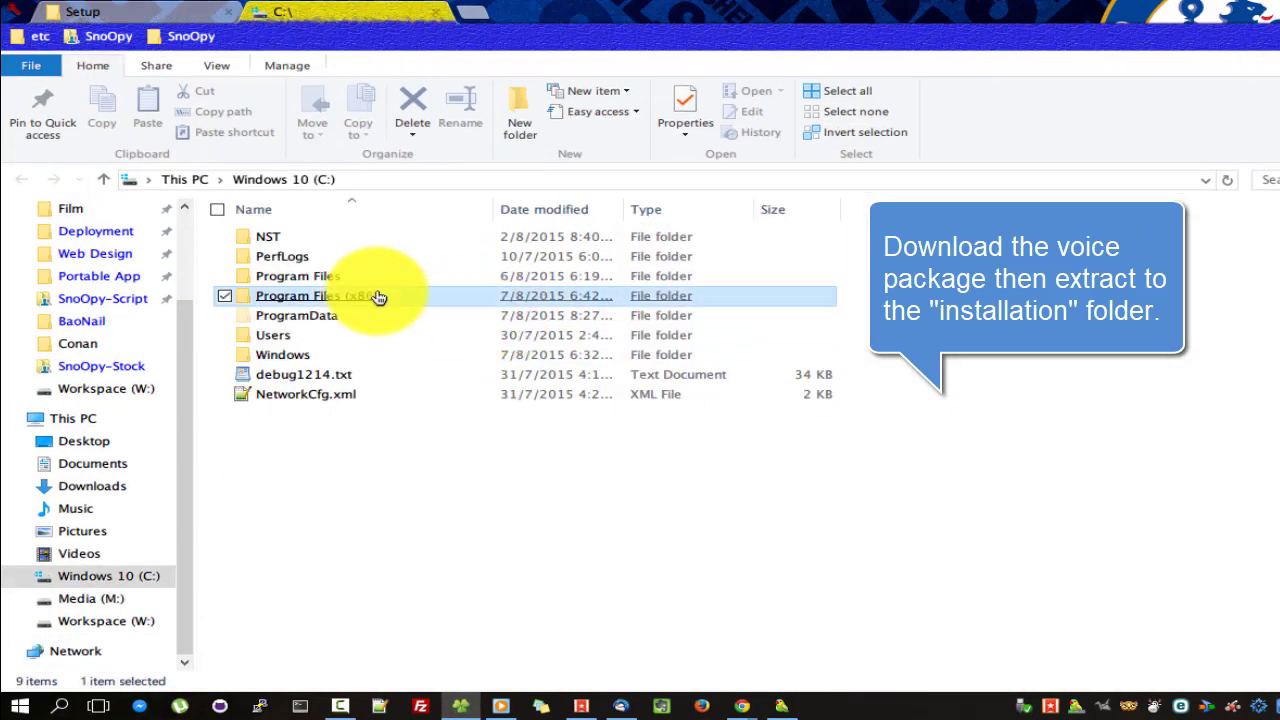
pyautogui.doubleClick(378, 297)
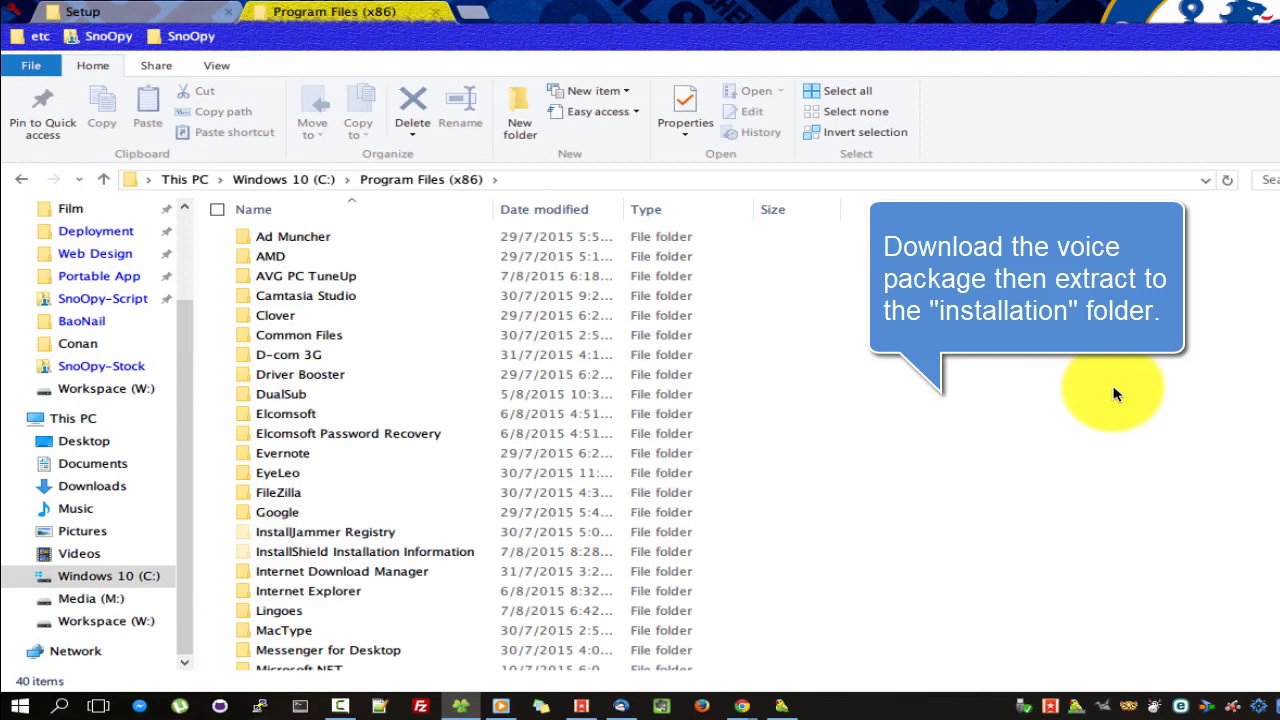
pyautogui.press('l')
pyautogui.press('Return')
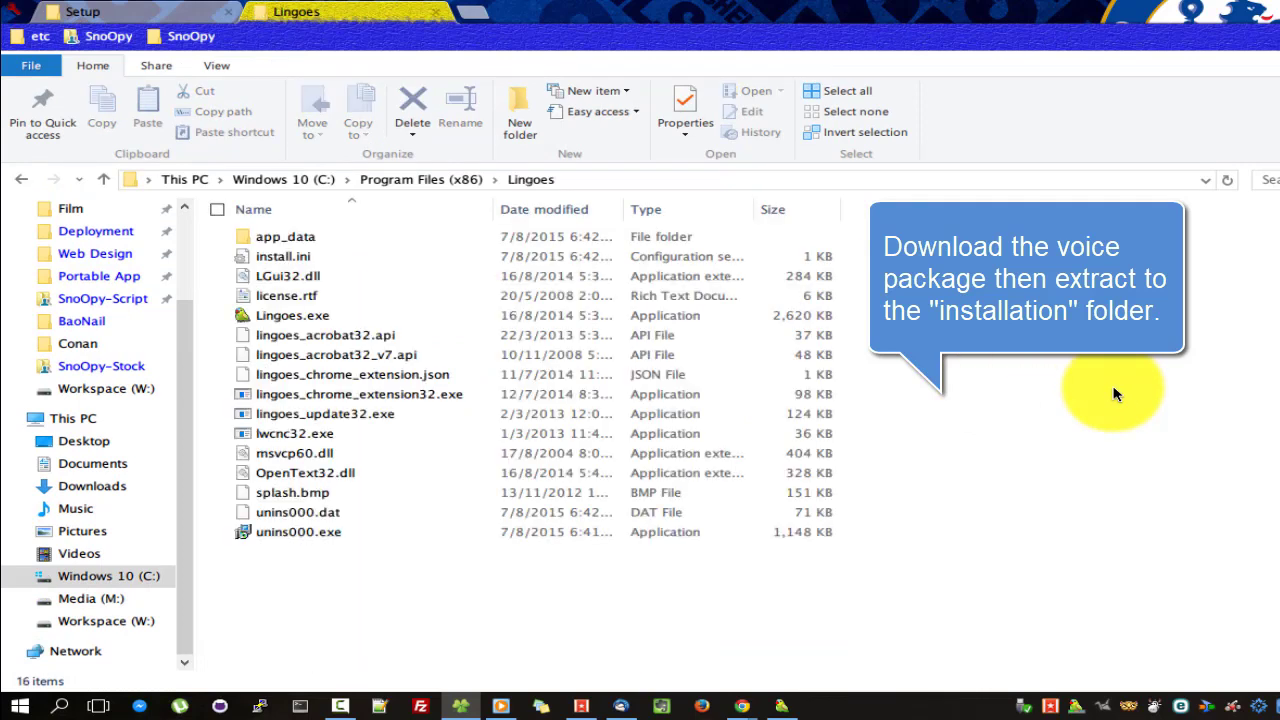
pyautogui.doubleClick(285, 237)
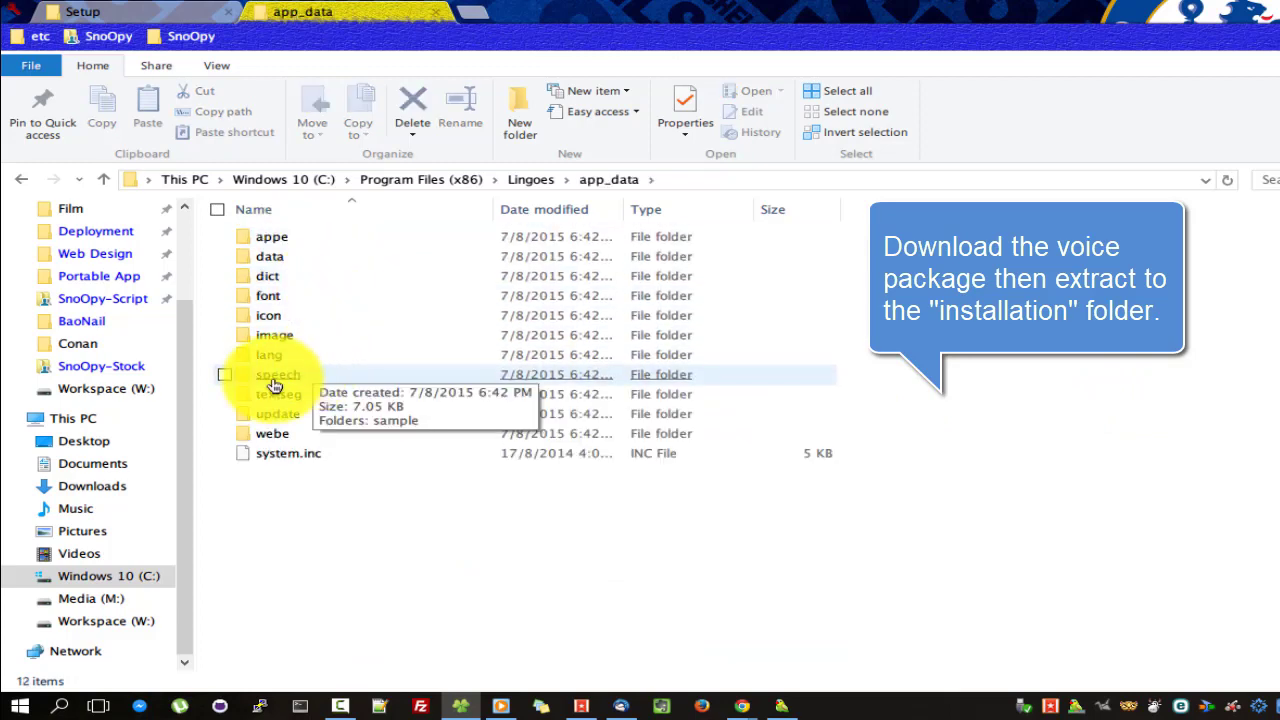
pyautogui.click(282, 386)
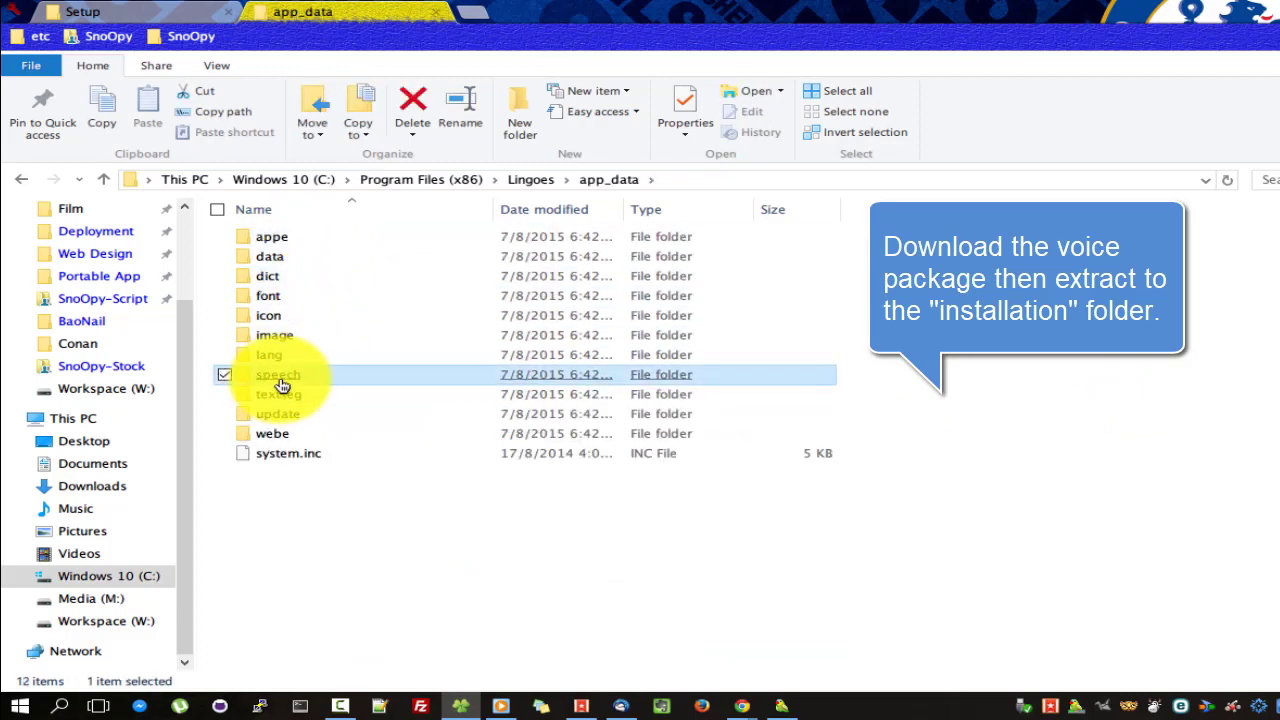
pyautogui.doubleClick(282, 386)
pyautogui.click(286, 238)
pyautogui.doubleClick(286, 238)
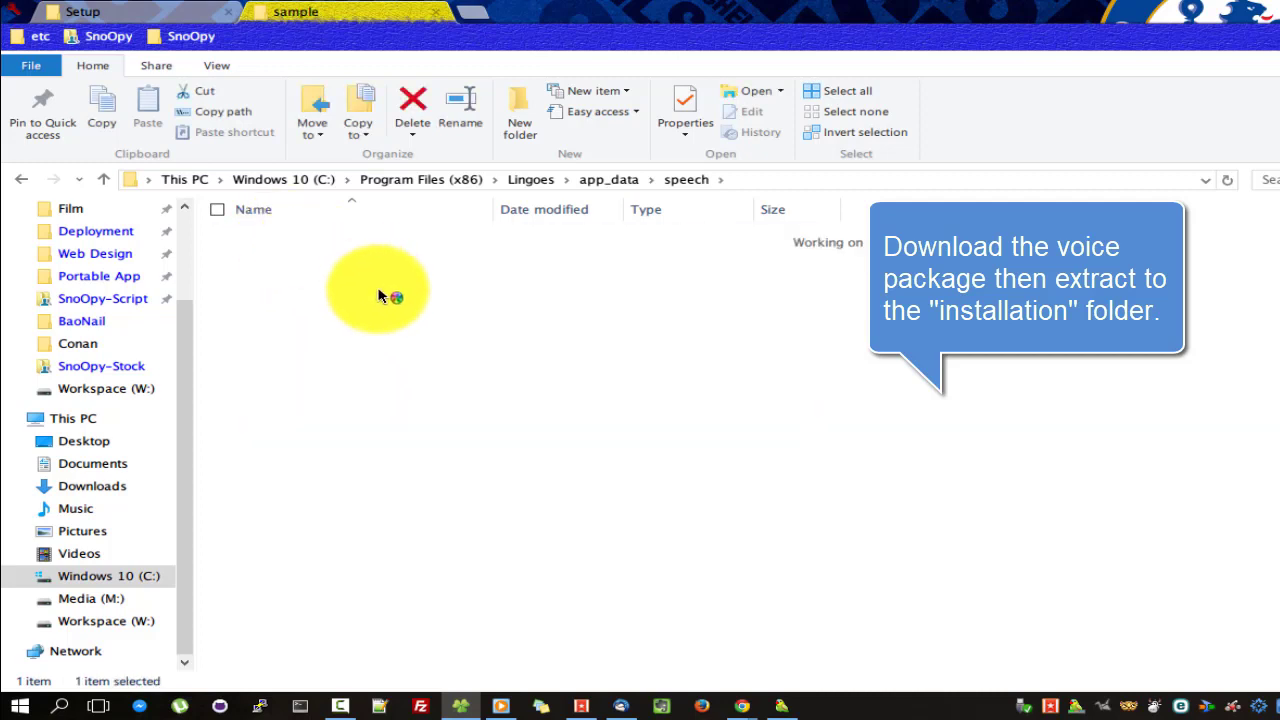
# Go back up to the speech folder, check the Google results window, then return to File Explorer.
pyautogui.click(675, 180)
pyautogui.moveTo(741, 704)
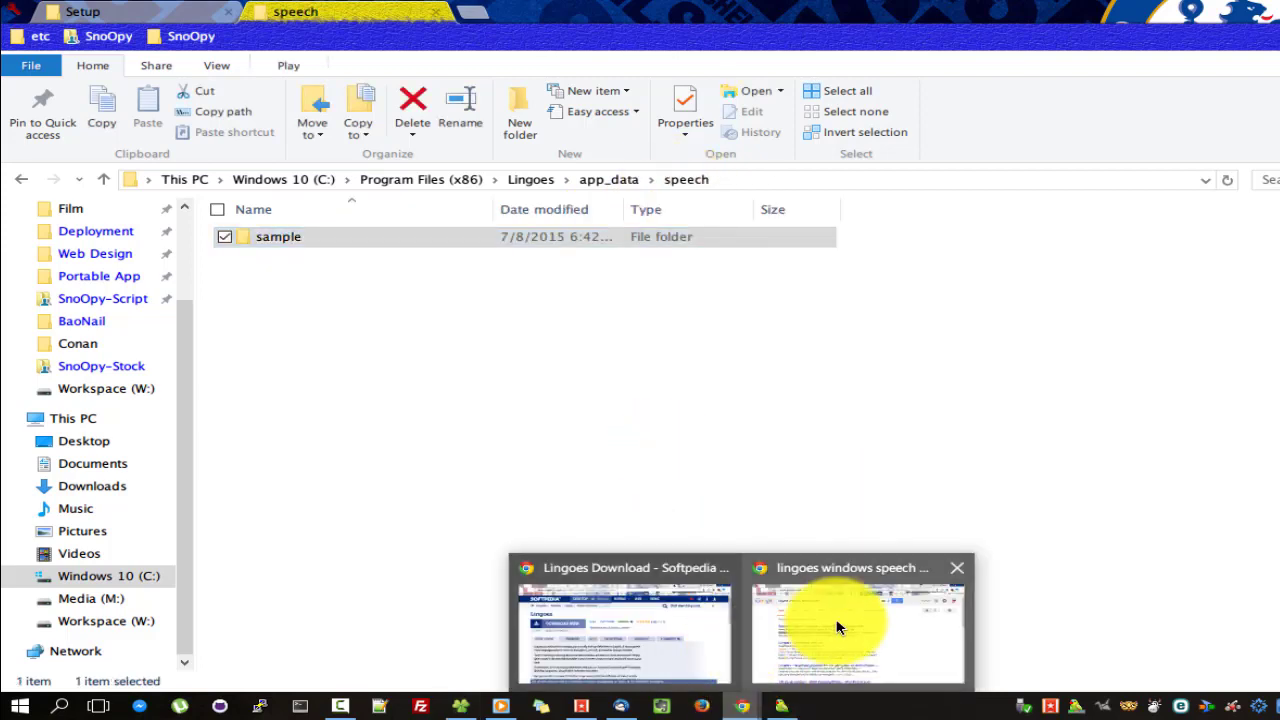
pyautogui.moveTo(838, 627)
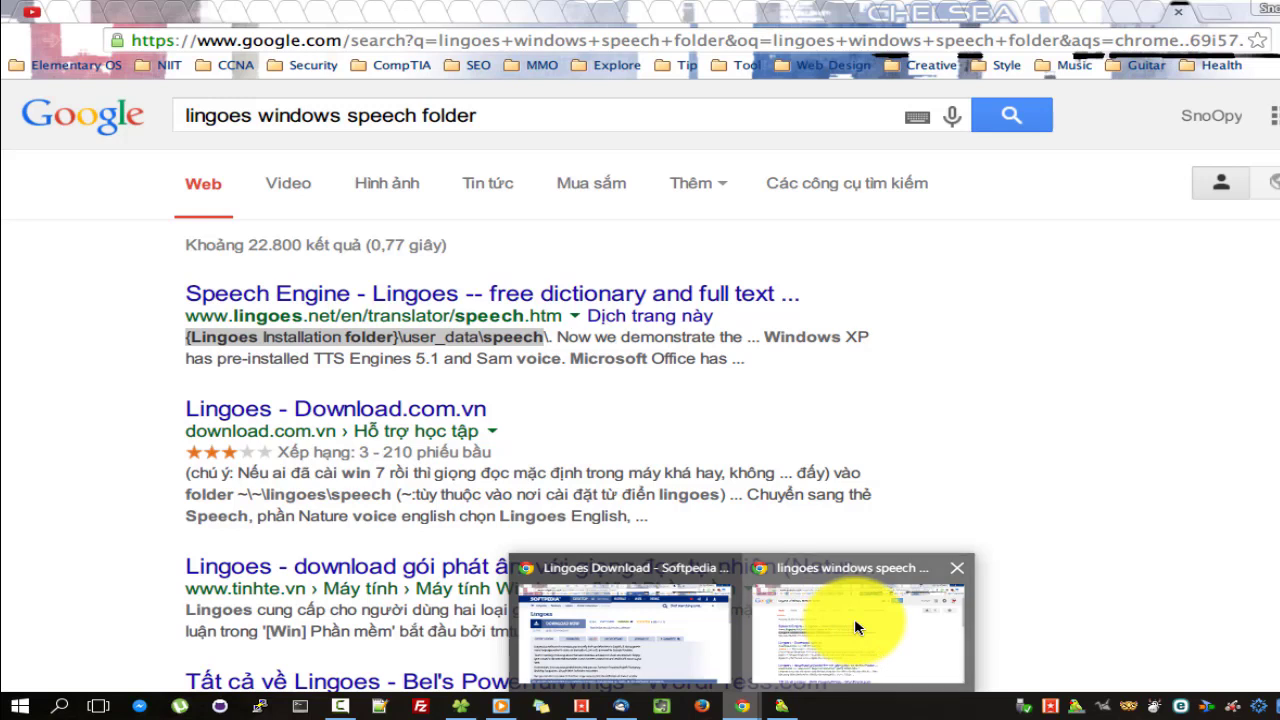
pyautogui.click(854, 618)
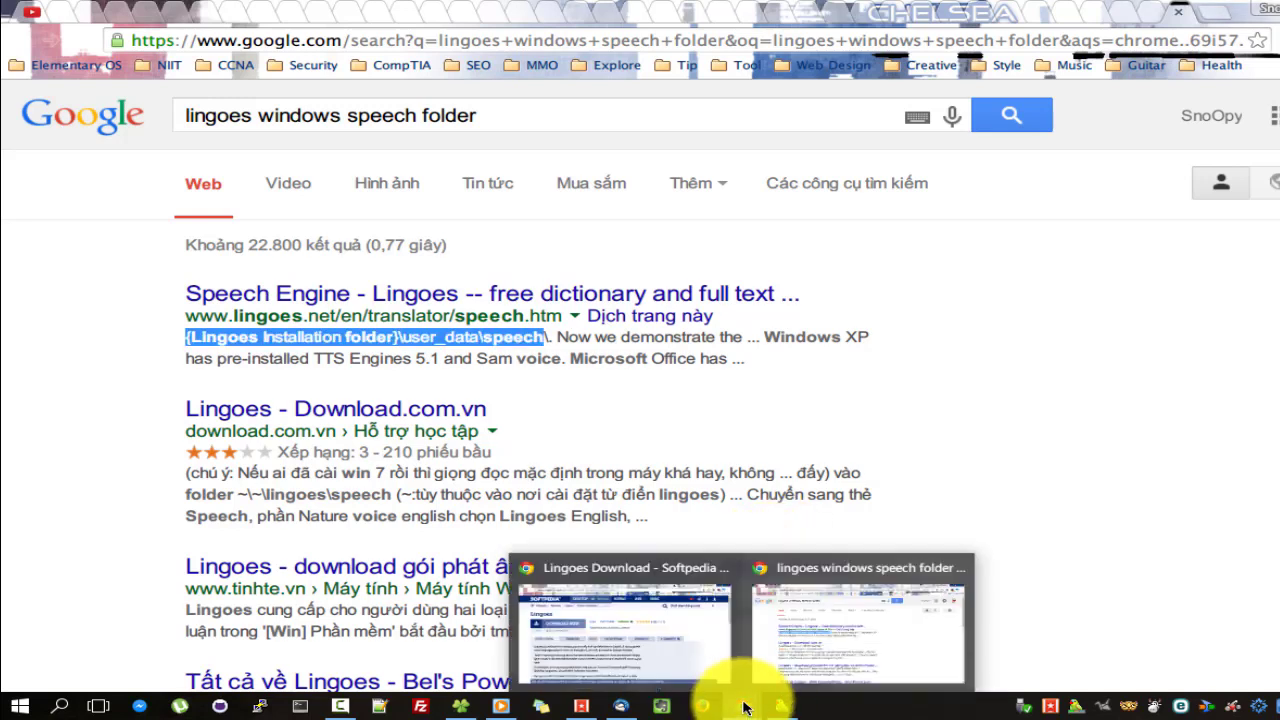
pyautogui.click(460, 703)
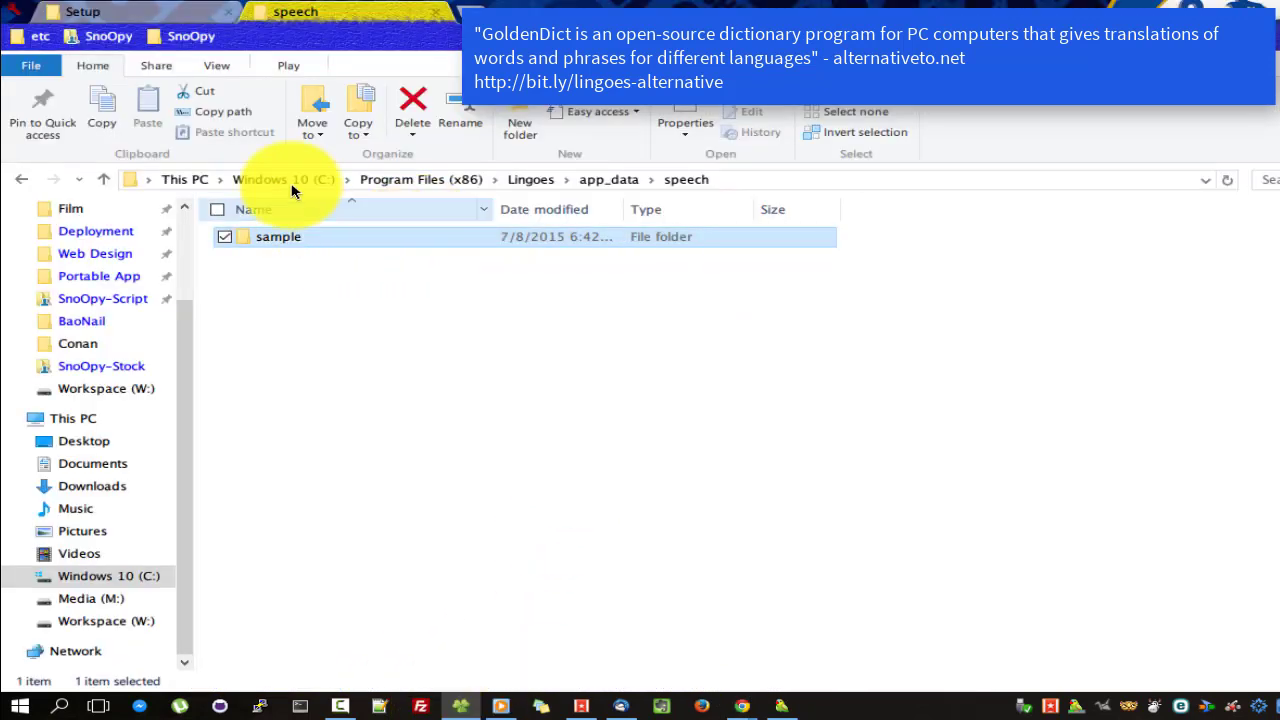
pyautogui.click(83, 11)
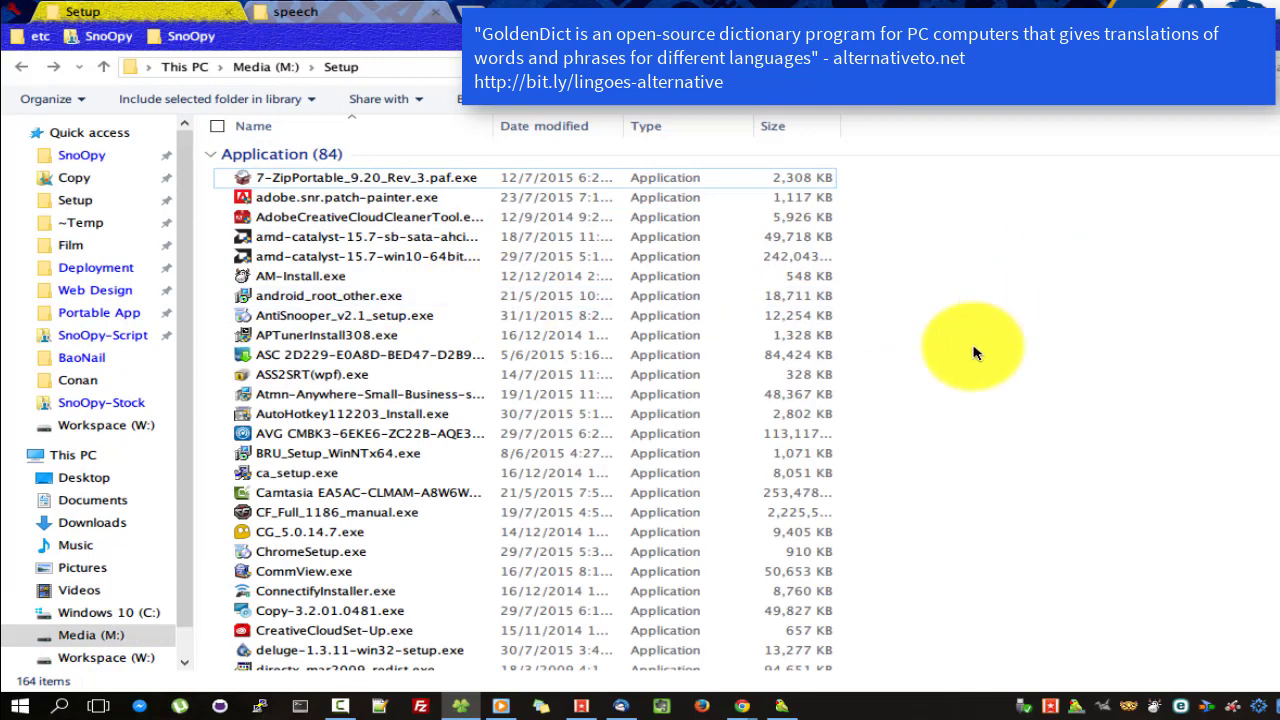
# Open the Longman Modern English 2005 Updated British (a-z).rar archive from M:\Setup in WinRAR.
pyautogui.write('lo')
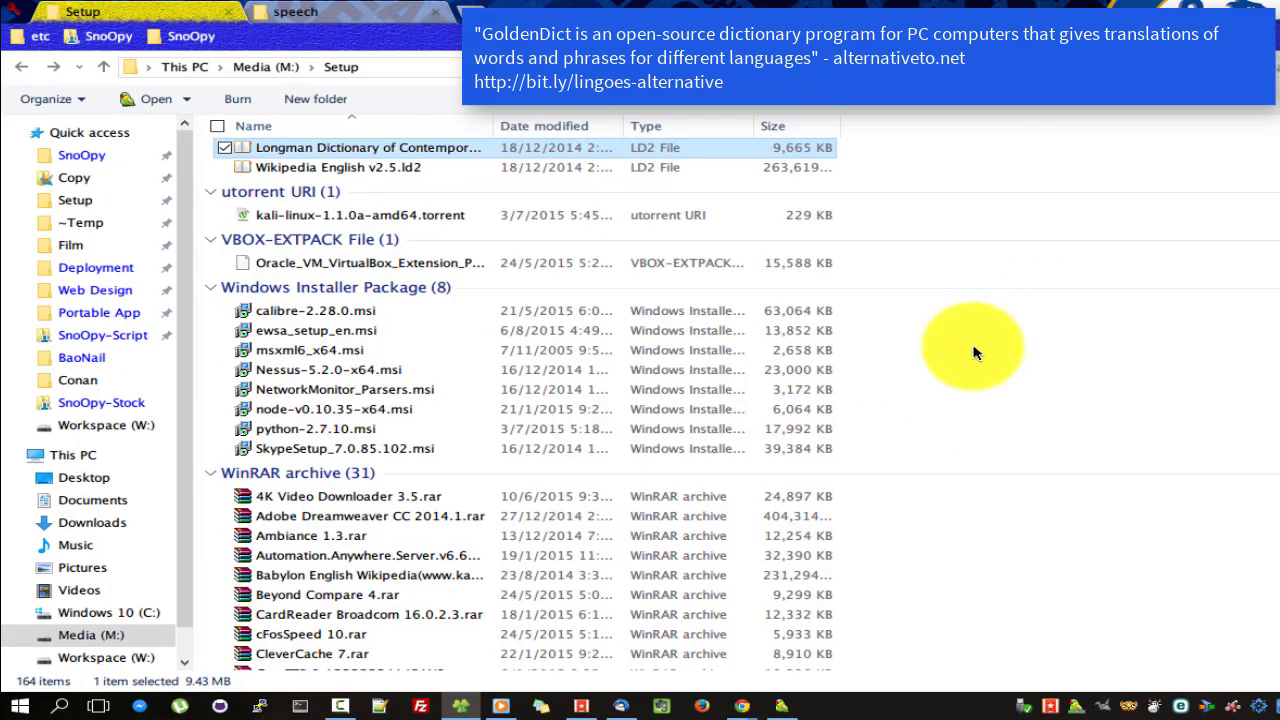
pyautogui.write('kl')
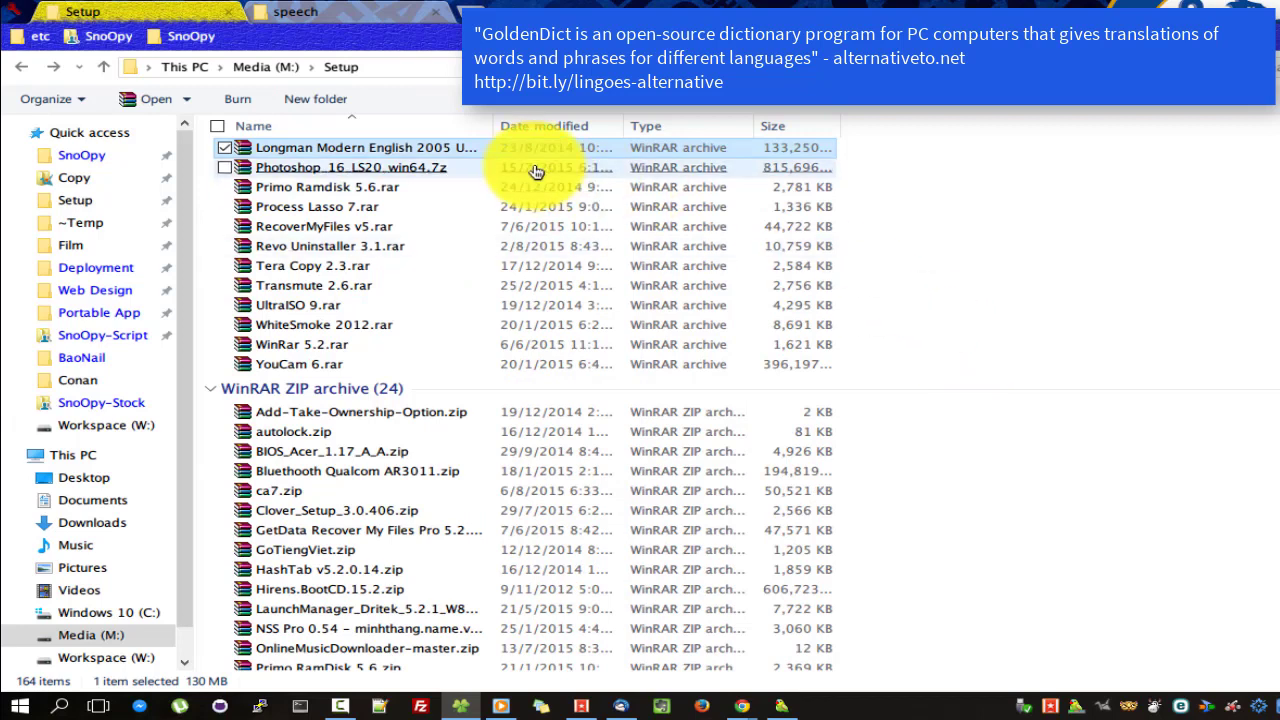
pyautogui.moveTo(494, 130); pyautogui.dragTo(646, 131)
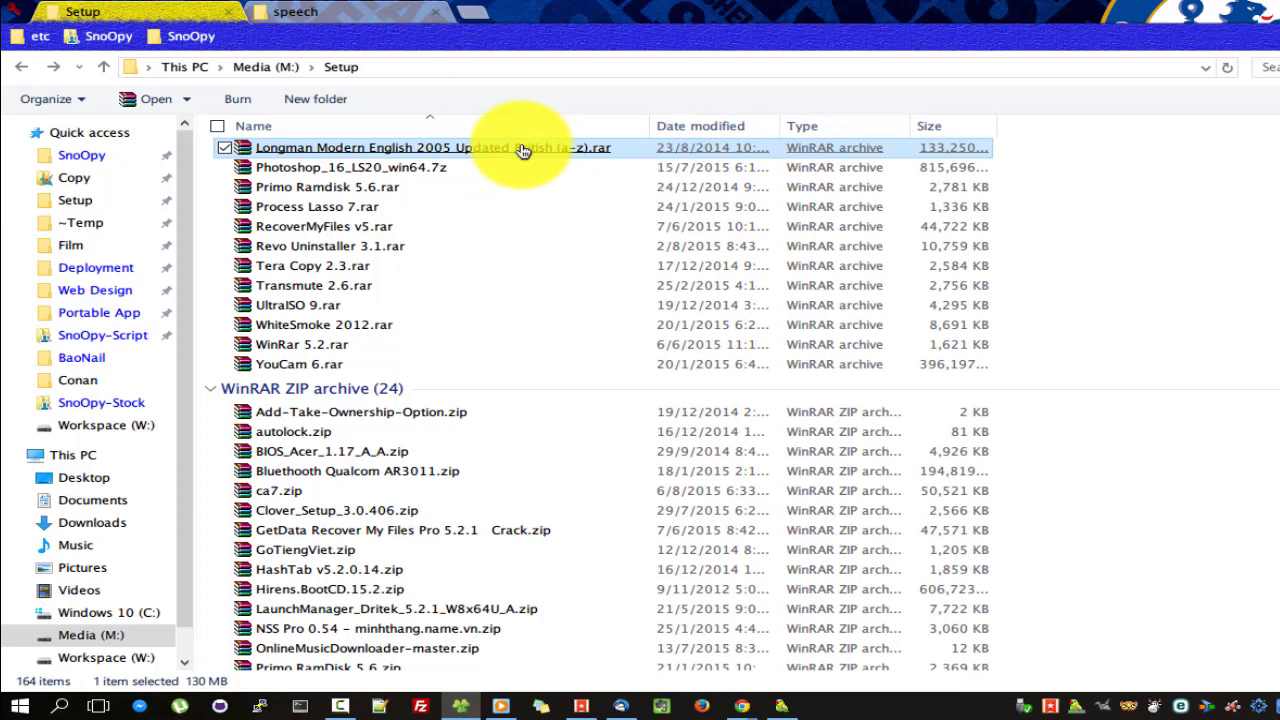
pyautogui.press('Return')
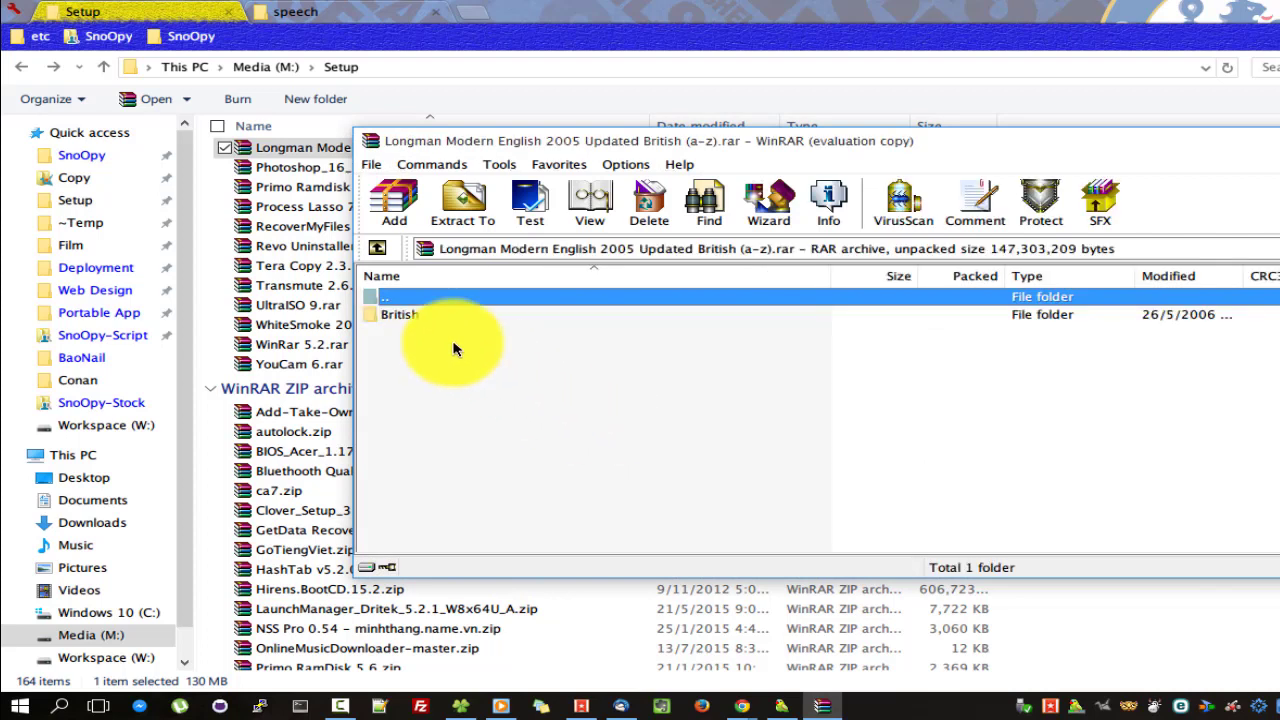
# Rename the archive's British folder to SnoOpy-British.
pyautogui.click(427, 318)
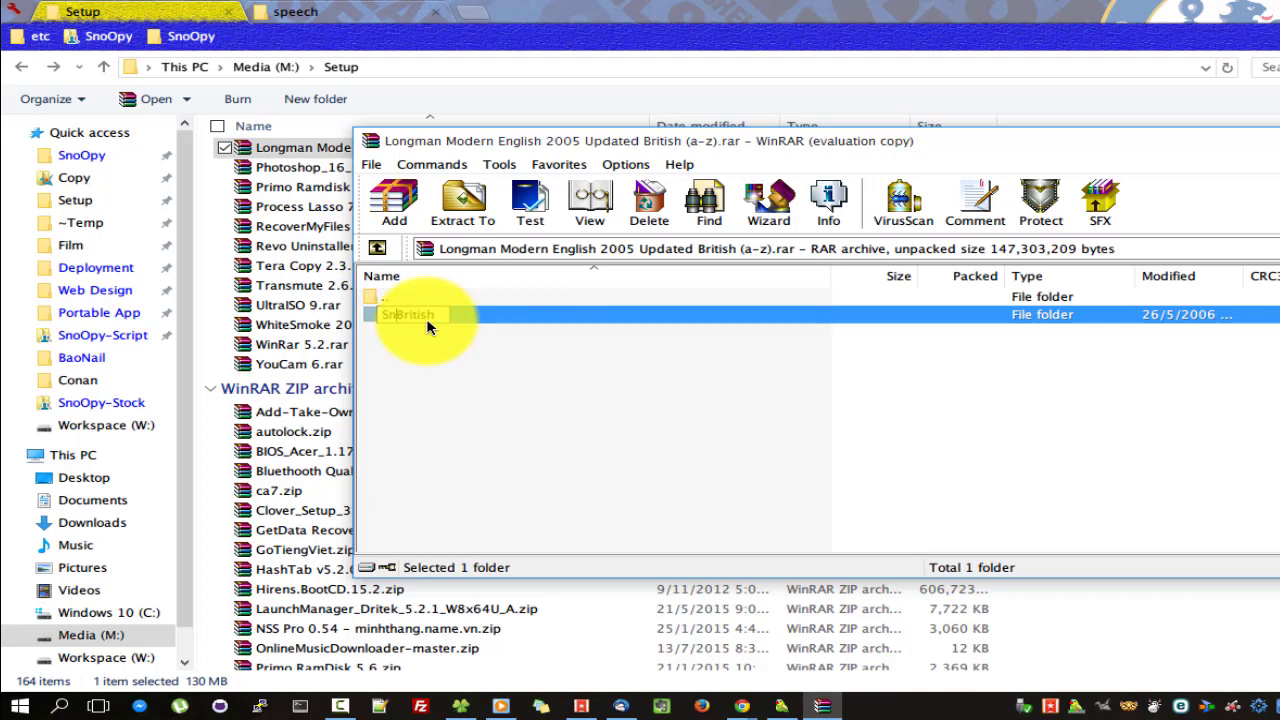
pyautogui.press('Return')
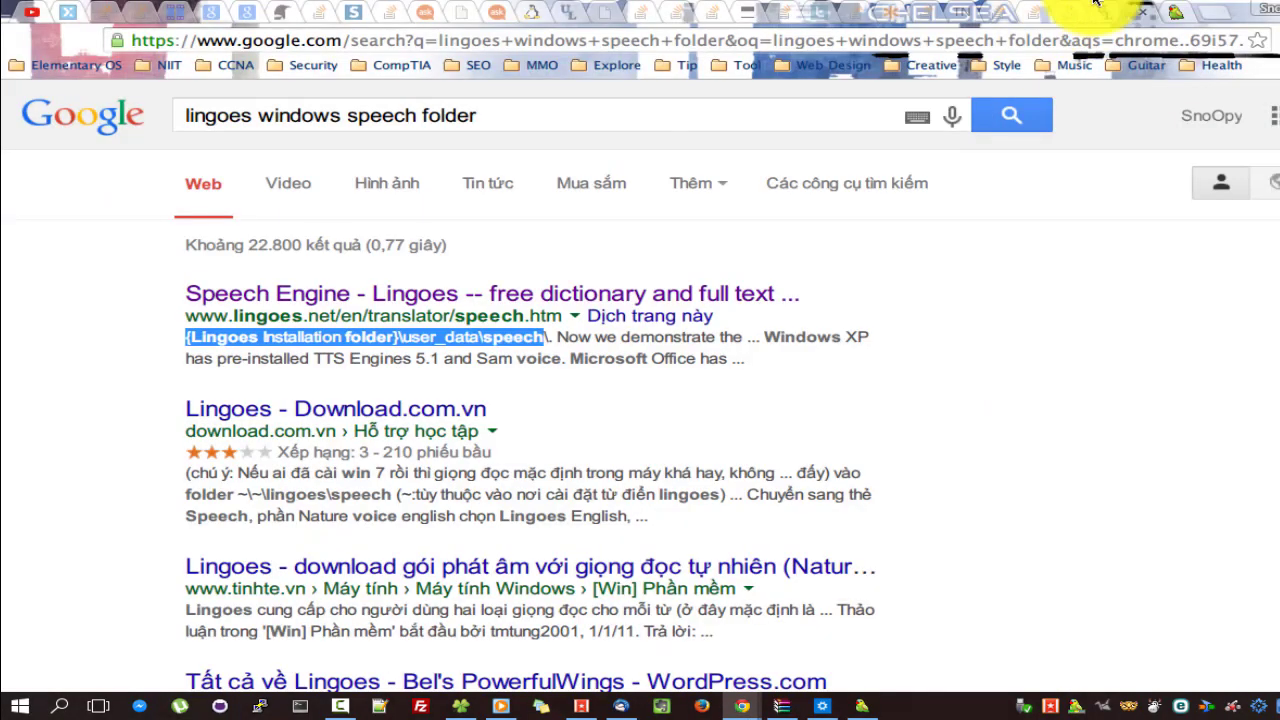
# Select and copy the installation-version user_data\speech folder path from the Lingoes speech help page.
pyautogui.click(1115, 12)
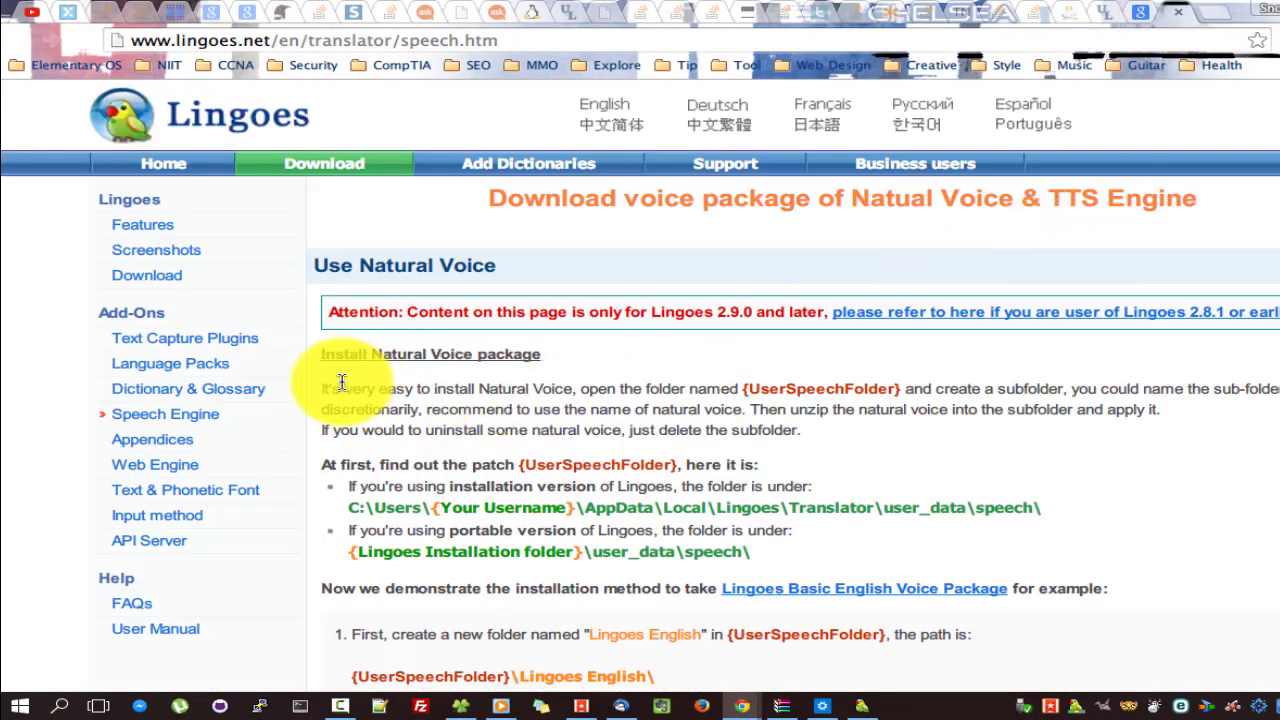
pyautogui.moveTo(321, 388); pyautogui.dragTo(1178, 399)
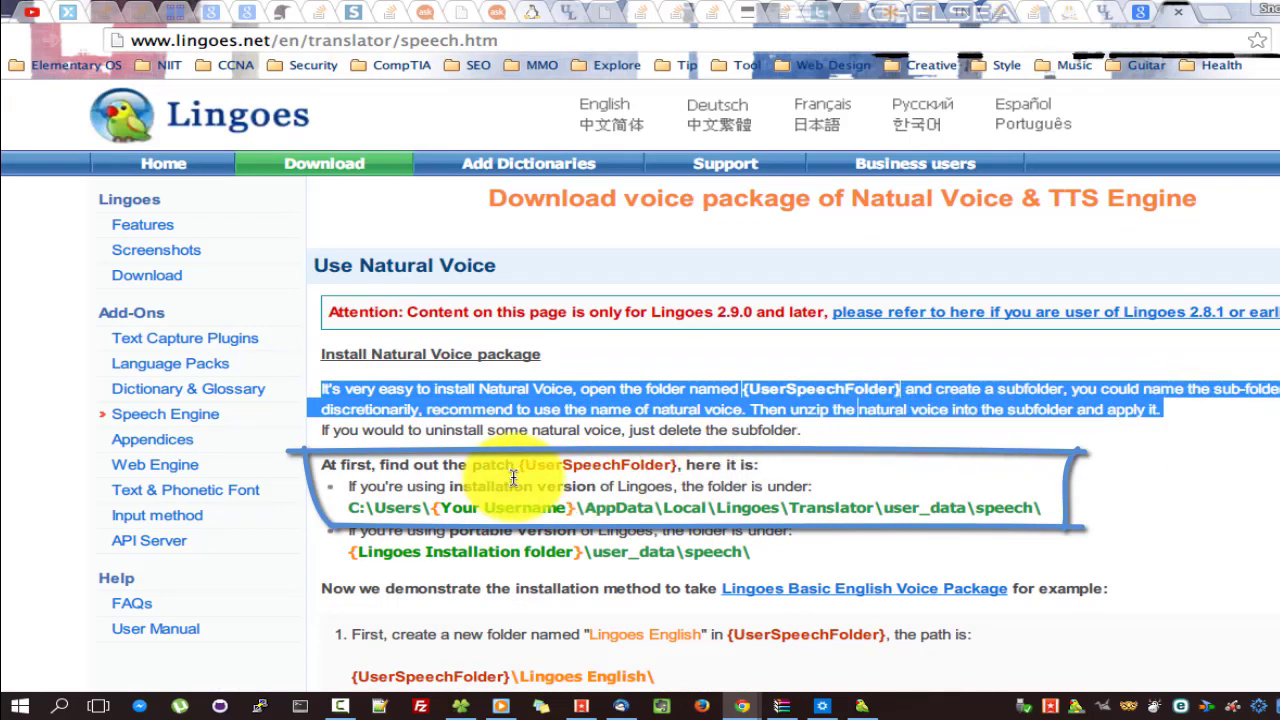
pyautogui.moveTo(519, 465); pyautogui.dragTo(675, 465)
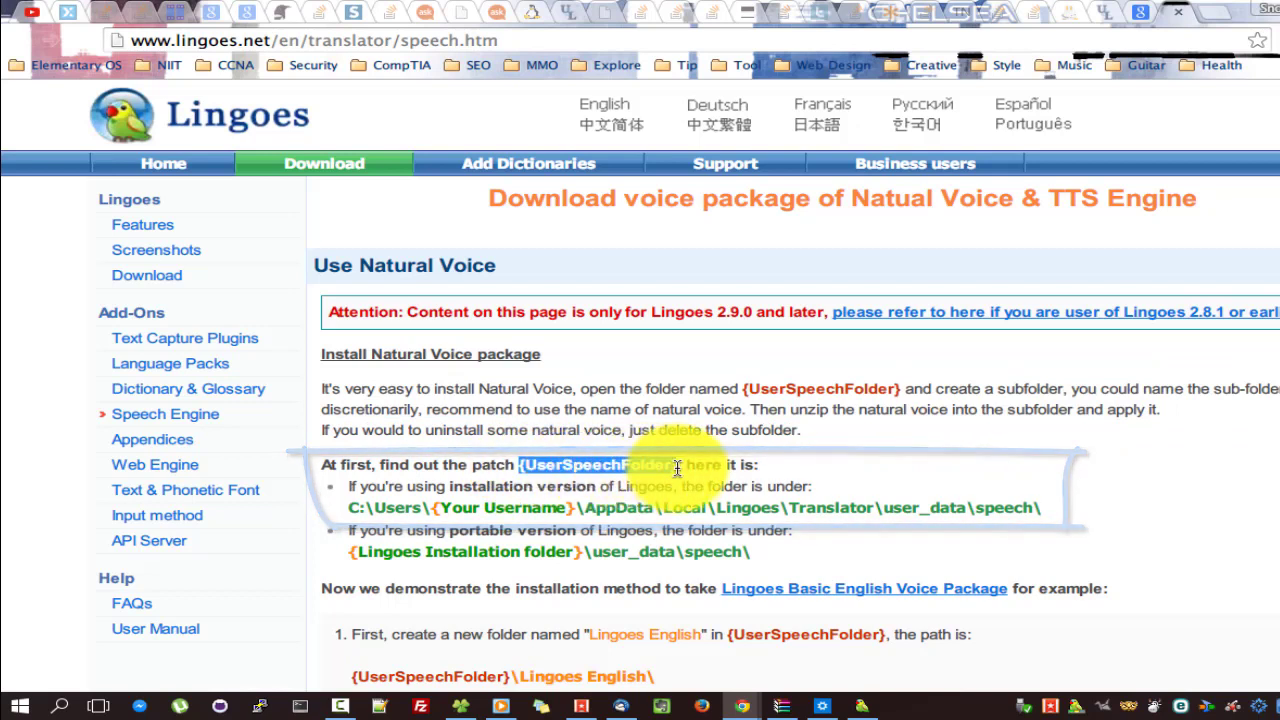
pyautogui.moveTo(362, 492); pyautogui.dragTo(808, 482)
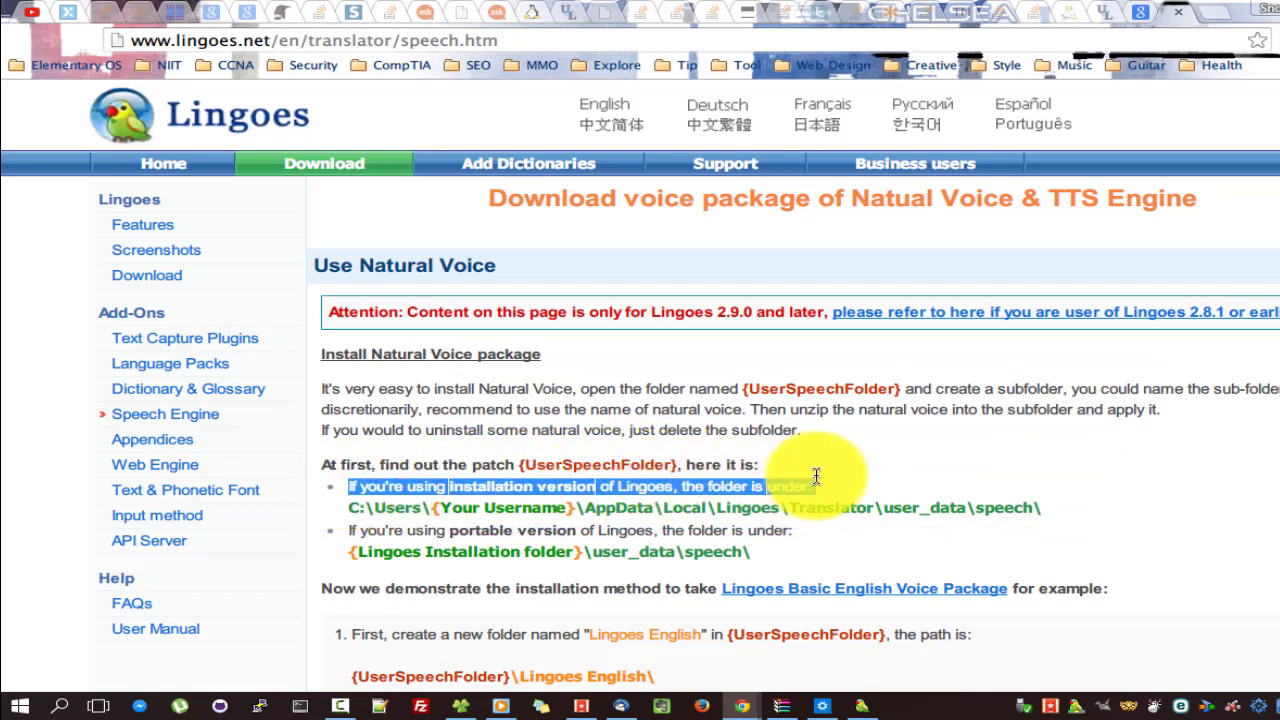
pyautogui.moveTo(349, 509); pyautogui.dragTo(1057, 503)
pyautogui.hotkey('ctrl', 'c')
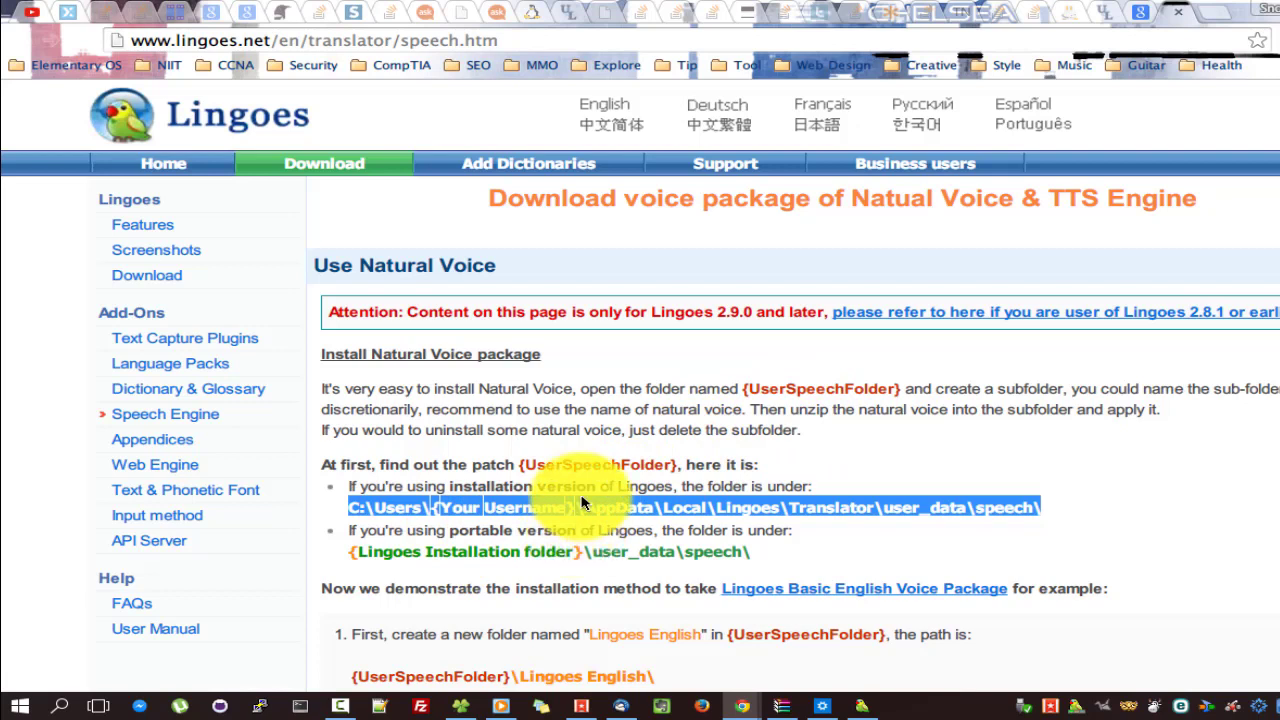
# Paste the copied speech folder path into the Windows Run box and open it.
pyautogui.press('super+r')
pyautogui.hotkey('ctrl', 'v')
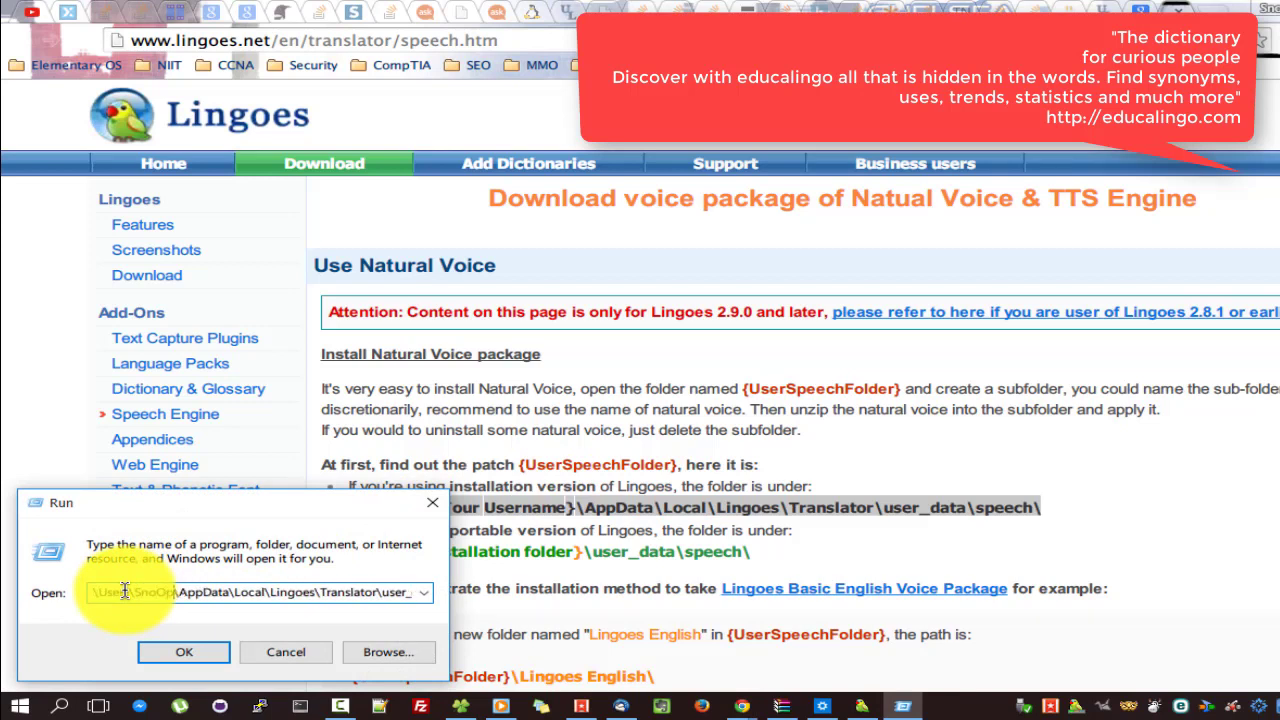
pyautogui.press('Return')
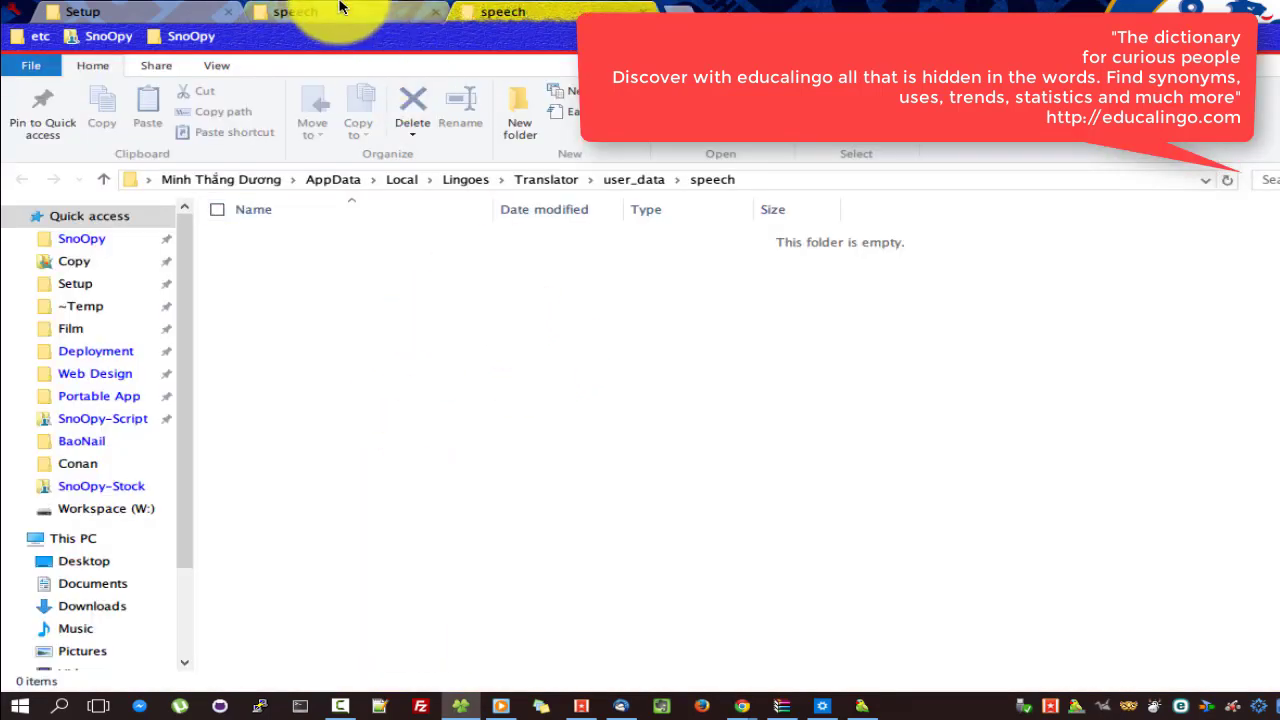
# Move the SnoOpy-British folder from app_data\speech into the user_data\speech folder using Explorer.
pyautogui.click(340, 8)
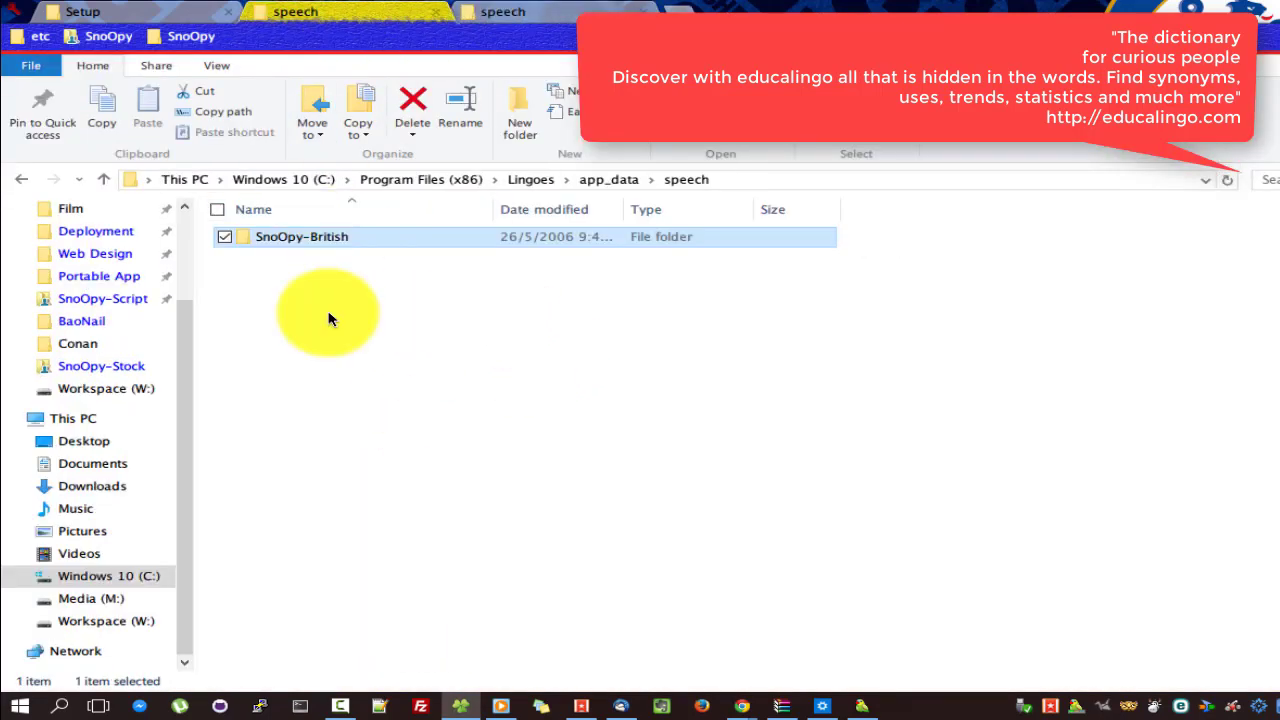
pyautogui.click(557, 8)
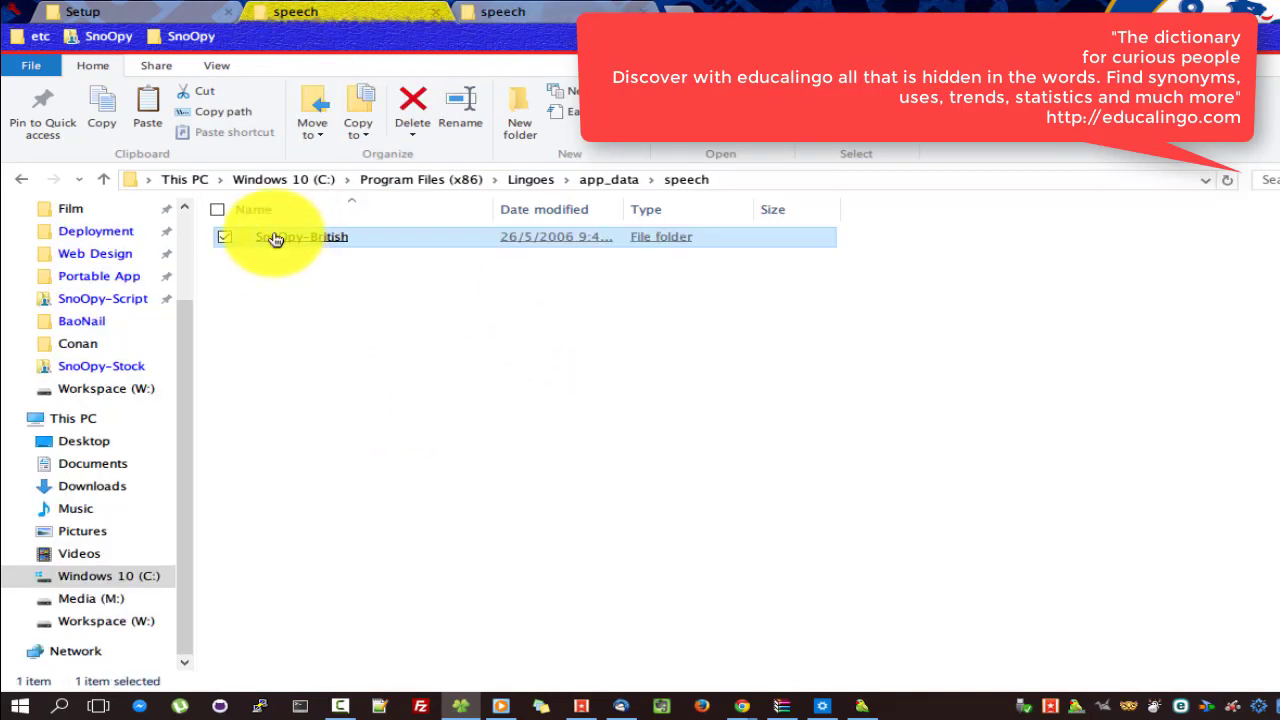
pyautogui.doubleClick(251, 237)
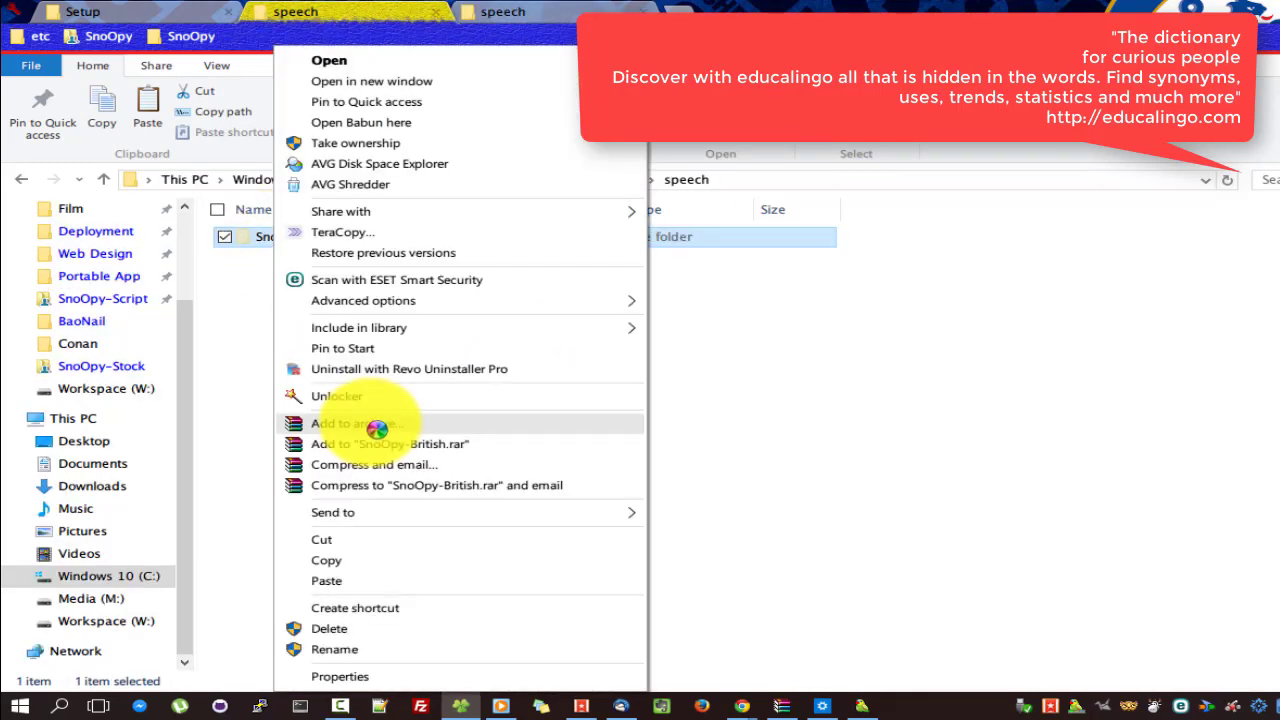
pyautogui.click(588, 14)
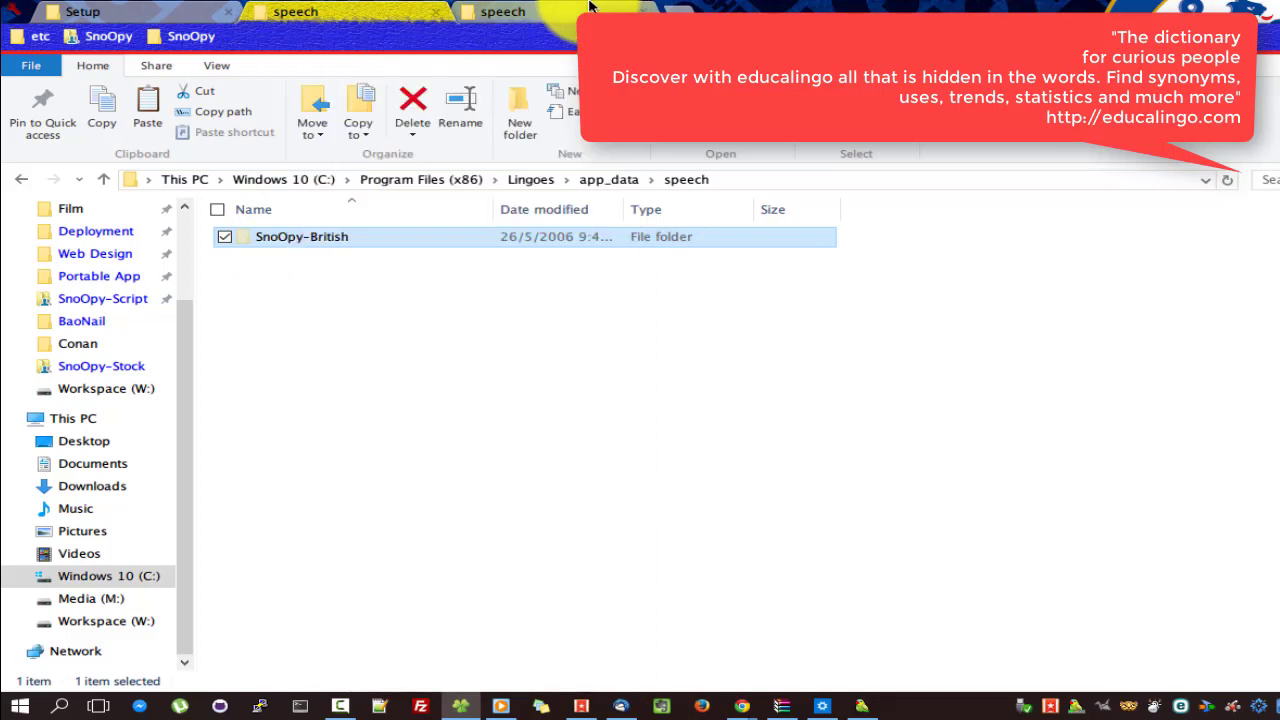
pyautogui.rightClick(378, 288)
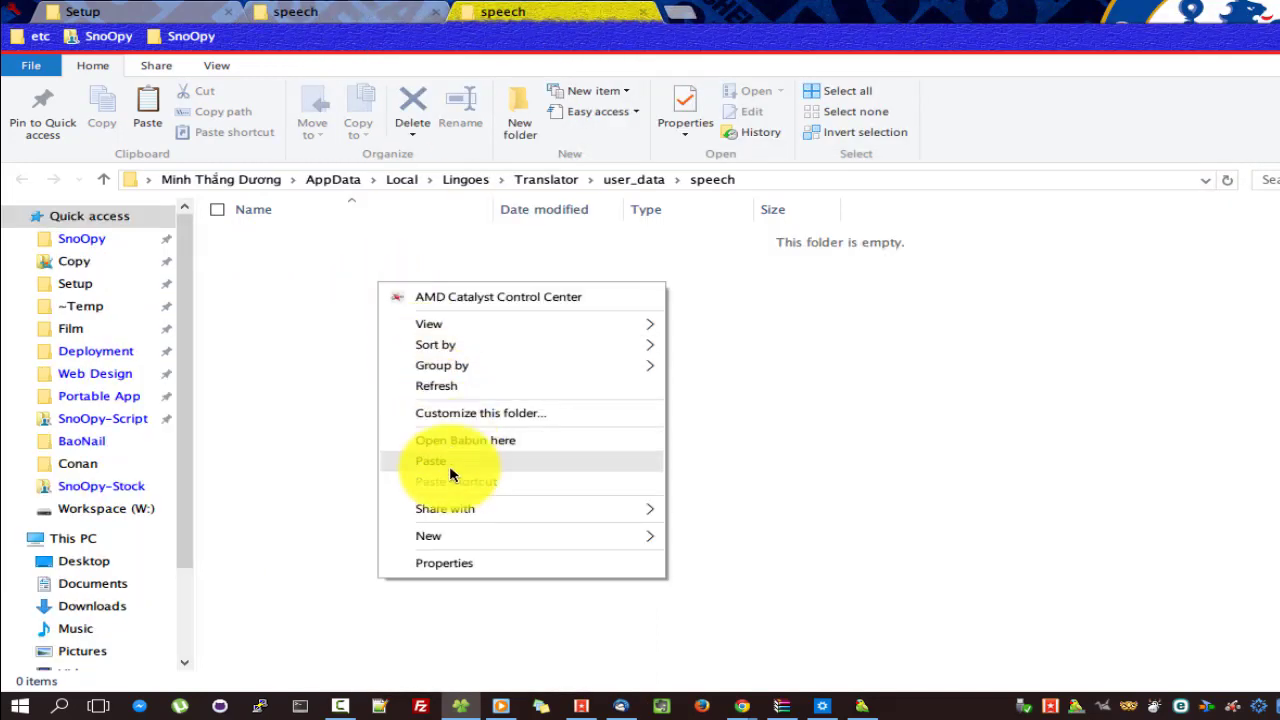
pyautogui.click(450, 463)
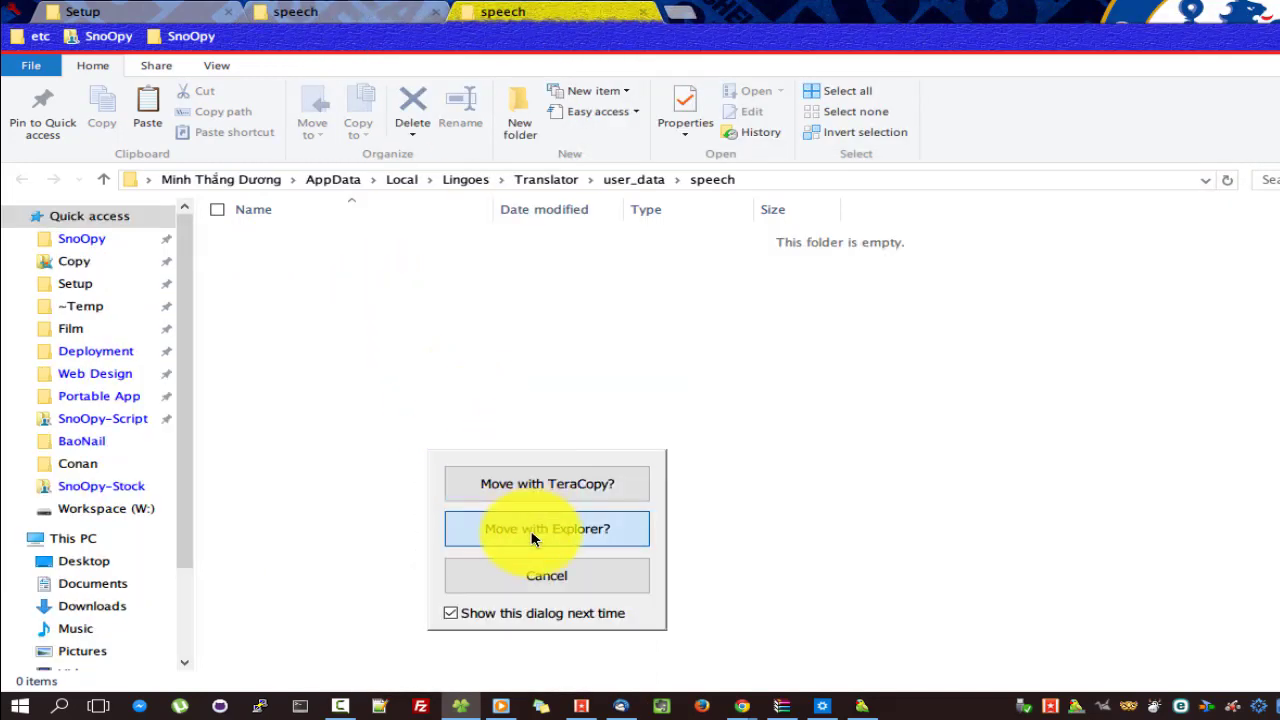
pyautogui.click(533, 532)
pyautogui.click(688, 232)
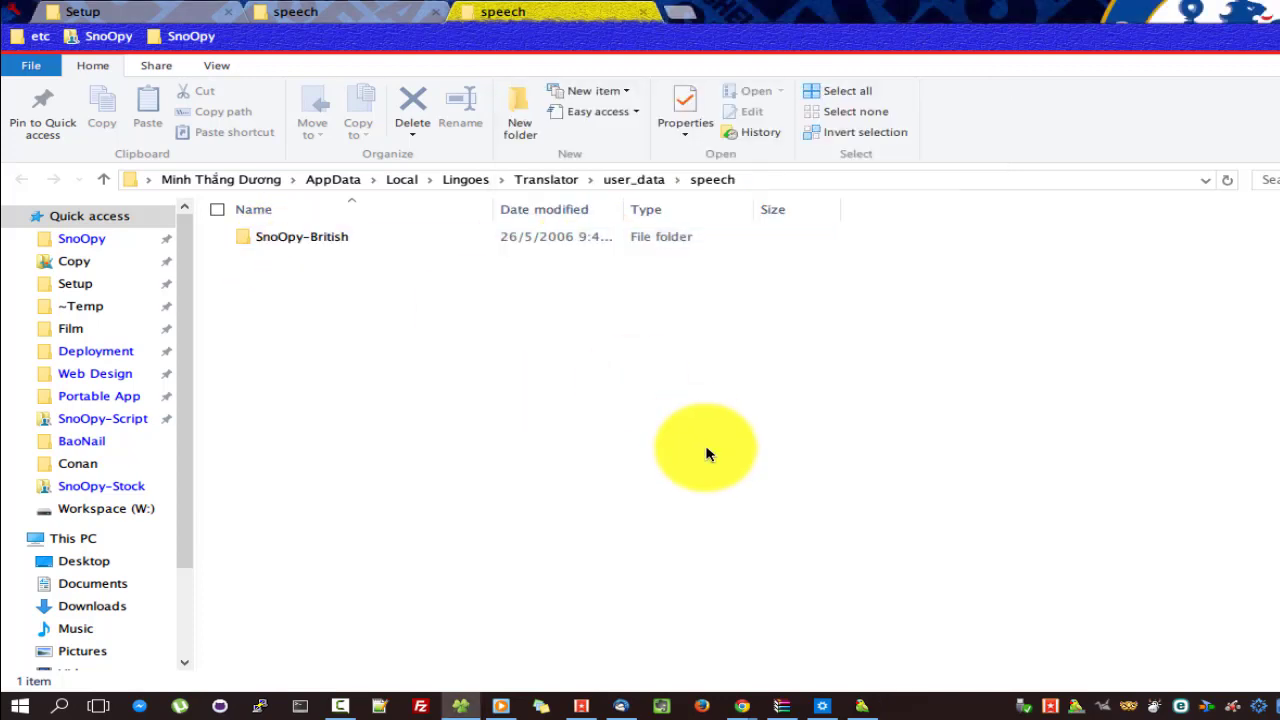
pyautogui.click(855, 706)
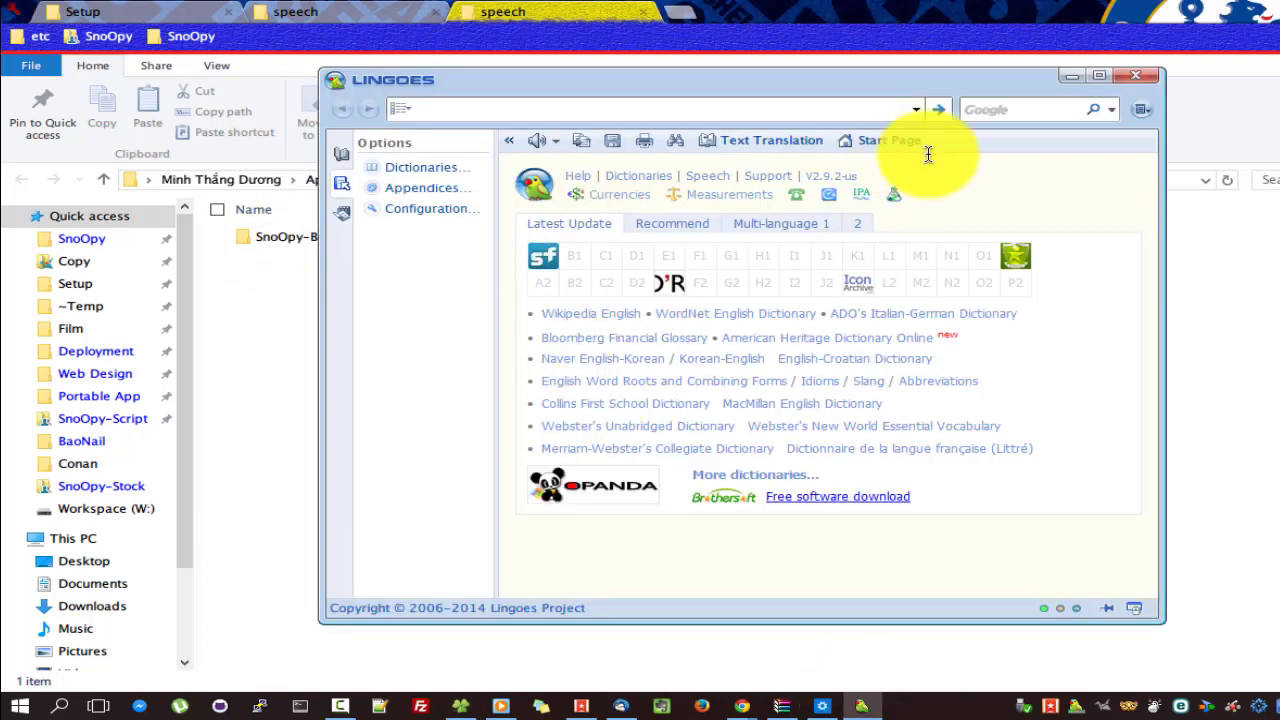
# Enable Natural Voice with SnoOpy-British in Speech settings, rebuild its index file and test it.
pyautogui.click(1143, 112)
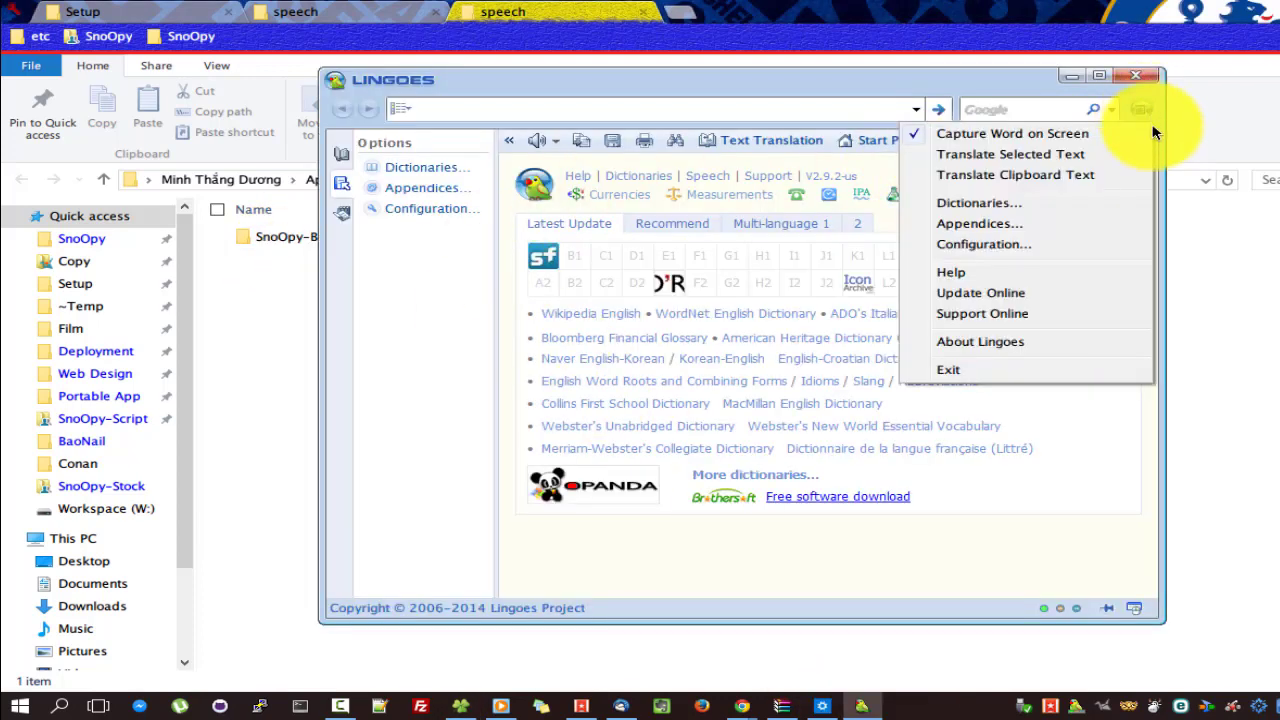
pyautogui.click(980, 235)
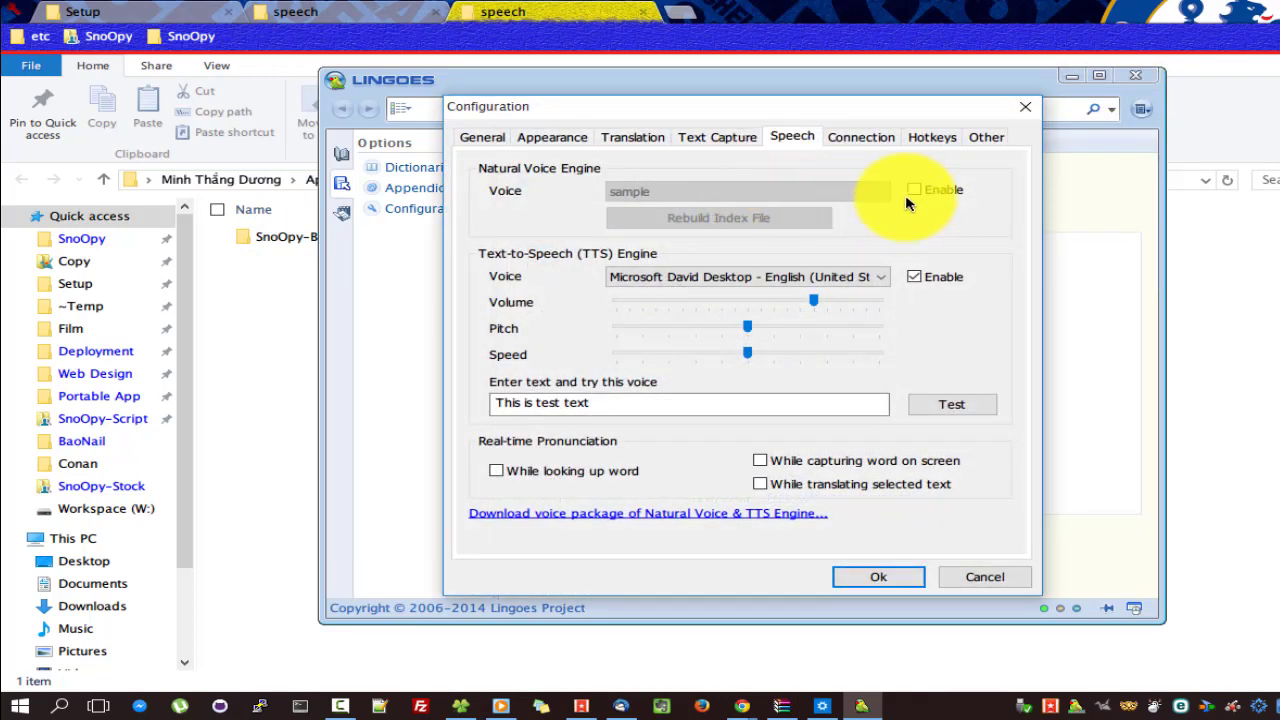
pyautogui.click(913, 190)
pyautogui.click(829, 194)
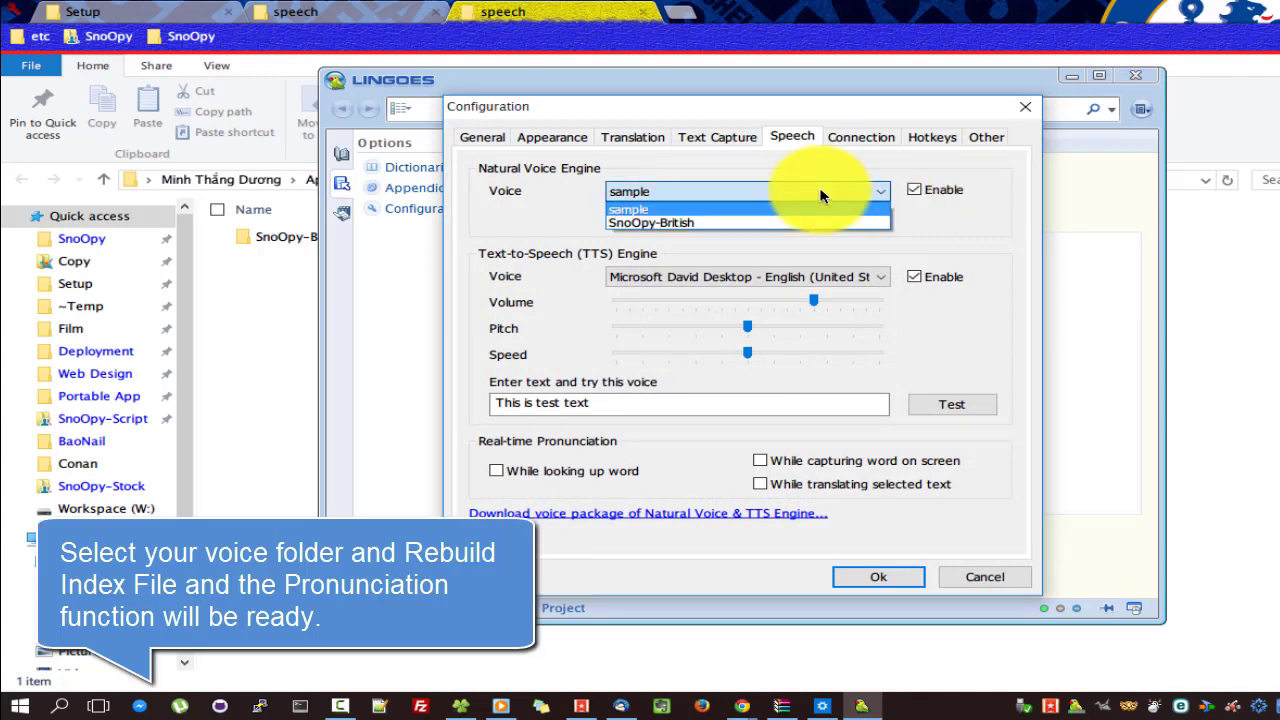
pyautogui.click(658, 222)
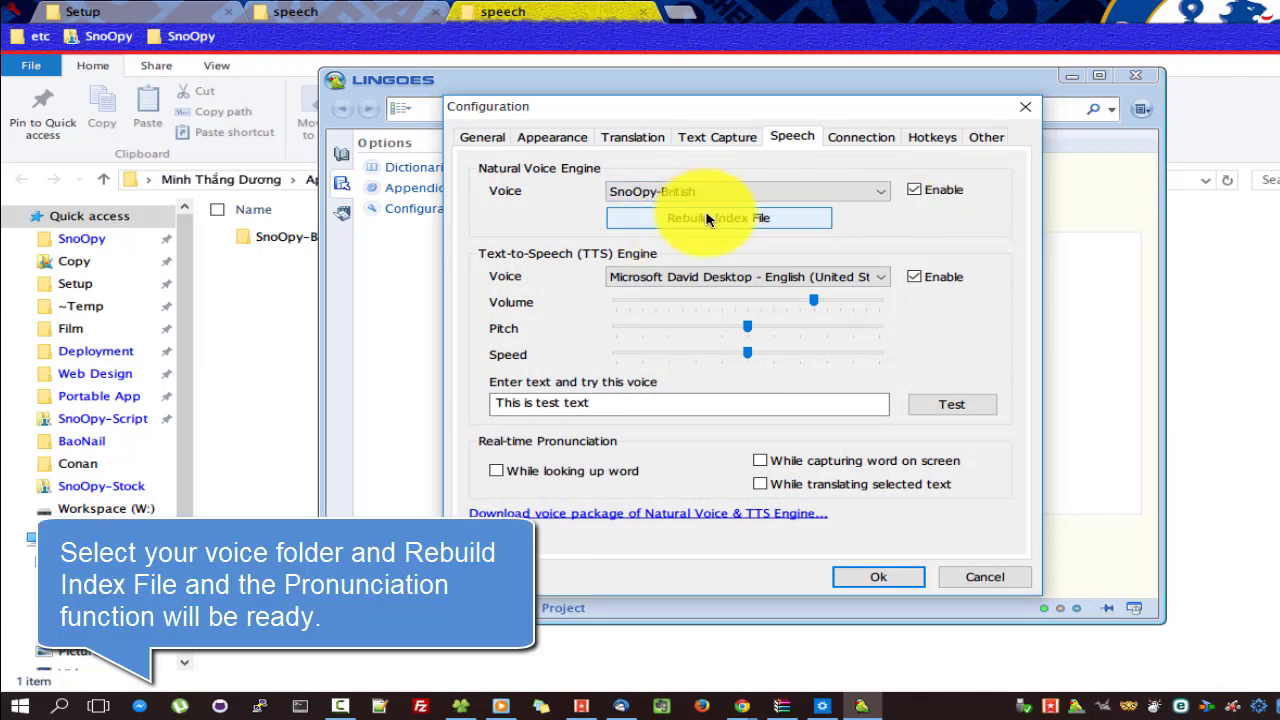
pyautogui.click(706, 219)
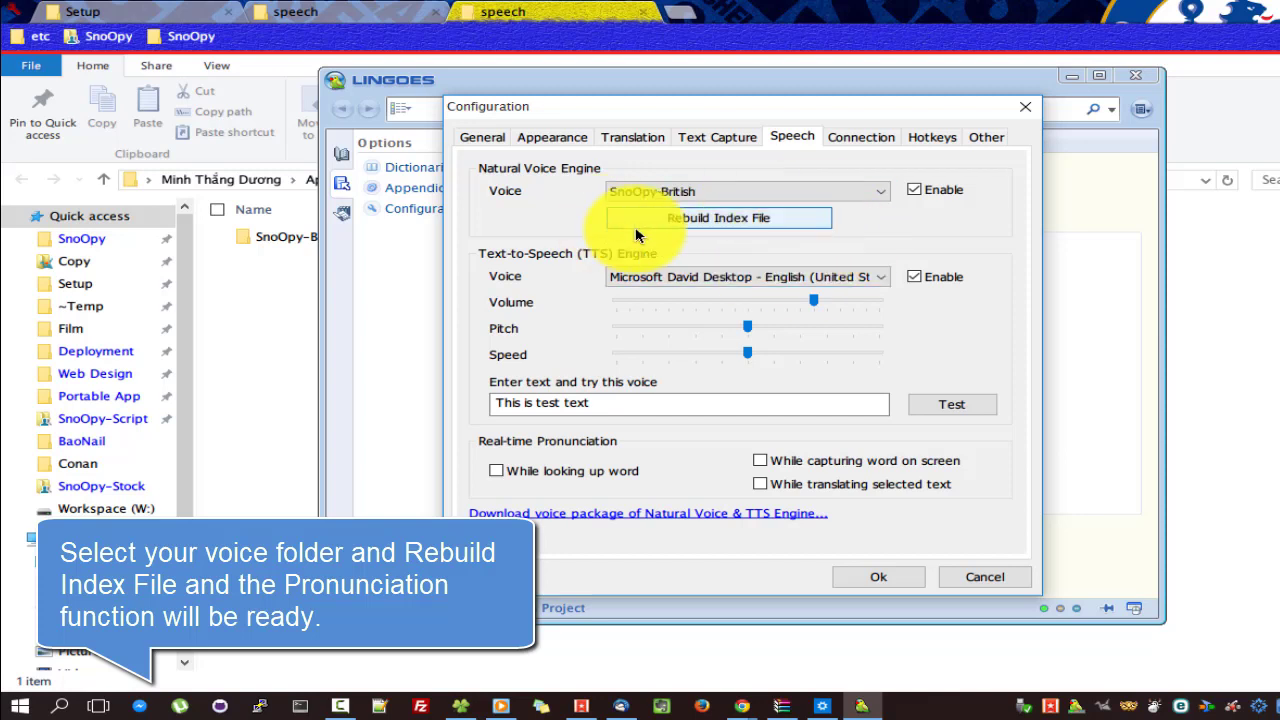
pyautogui.click(952, 406)
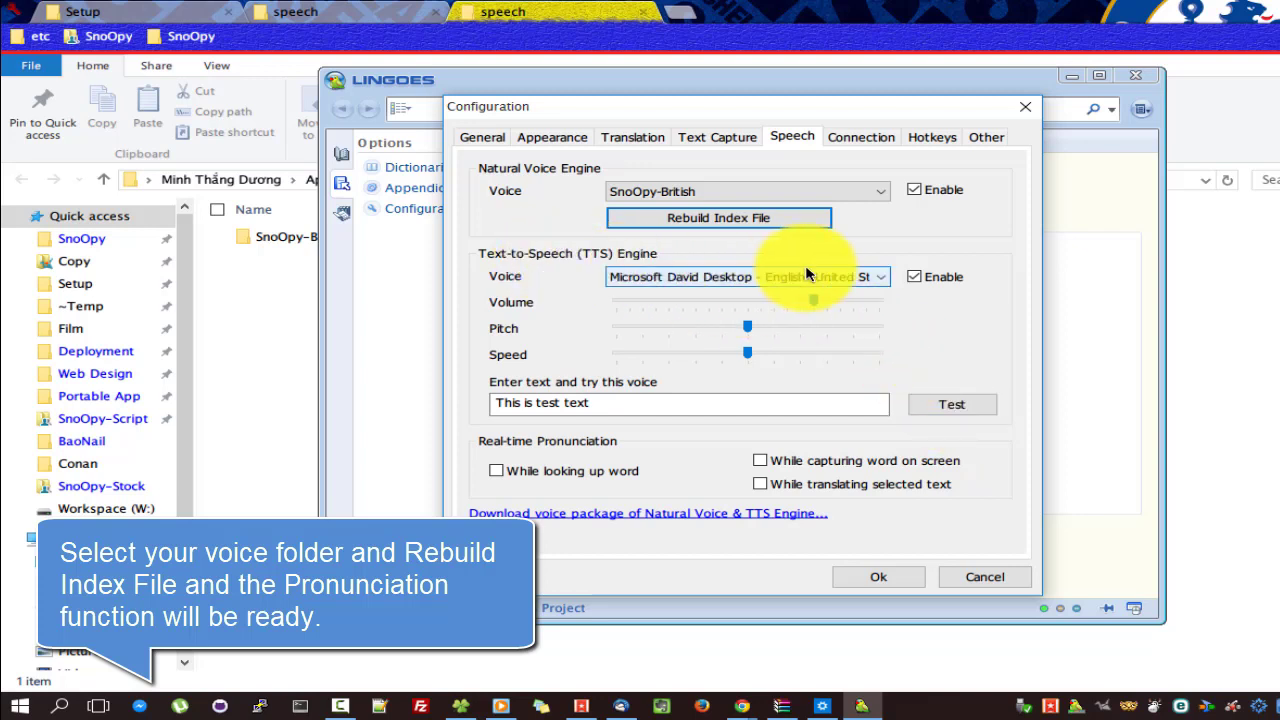
# Turn off TTS, pronounce words when looked up and when captured, and confirm.
pyautogui.click(913, 278)
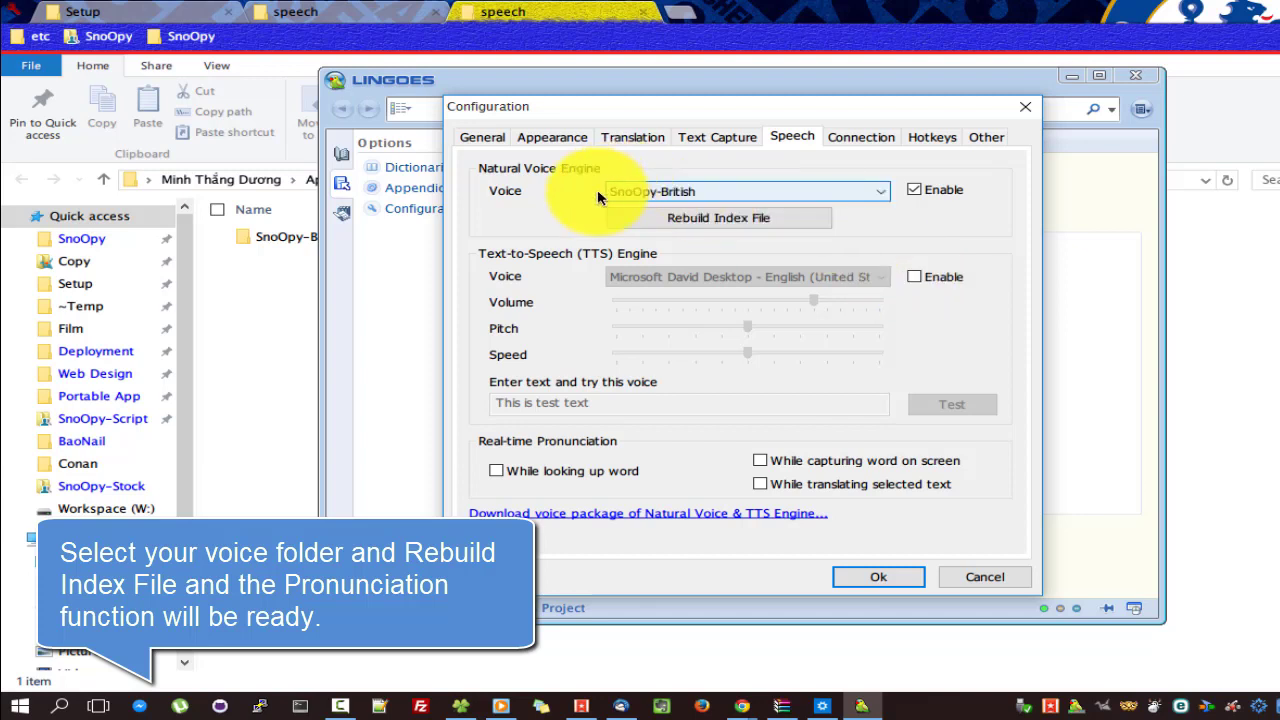
pyautogui.click(545, 476)
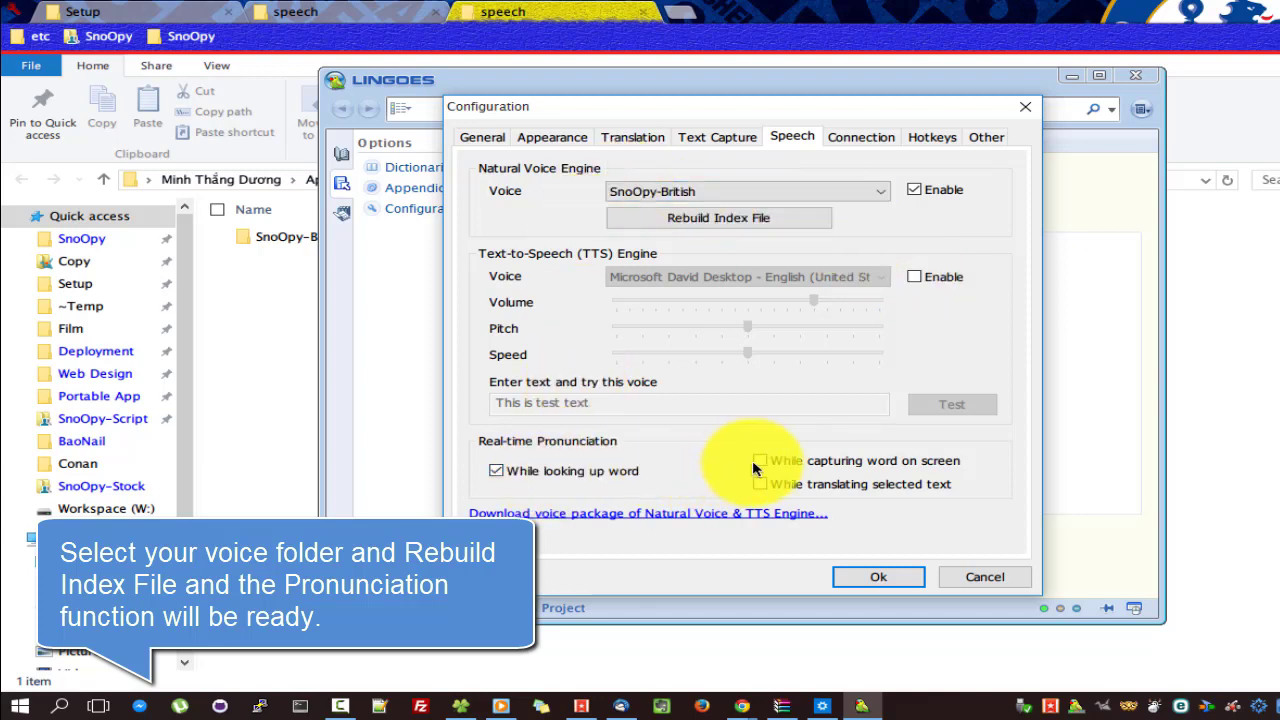
pyautogui.click(761, 461)
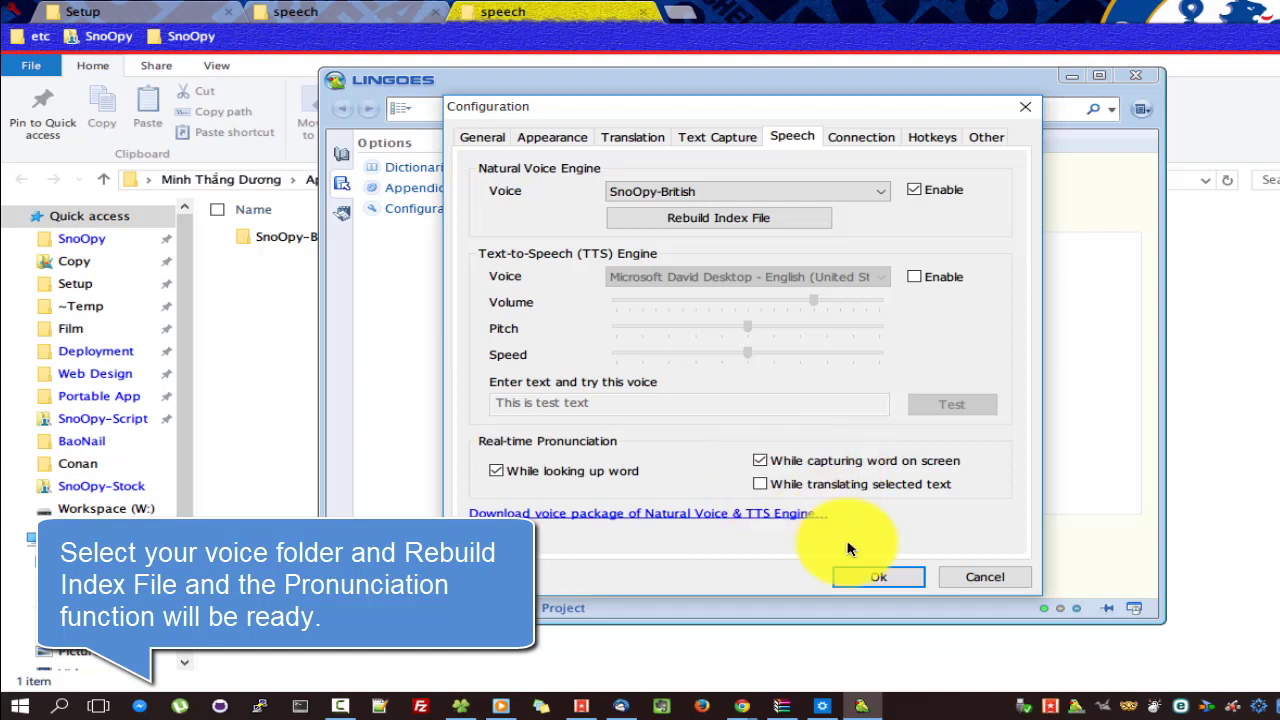
pyautogui.click(870, 577)
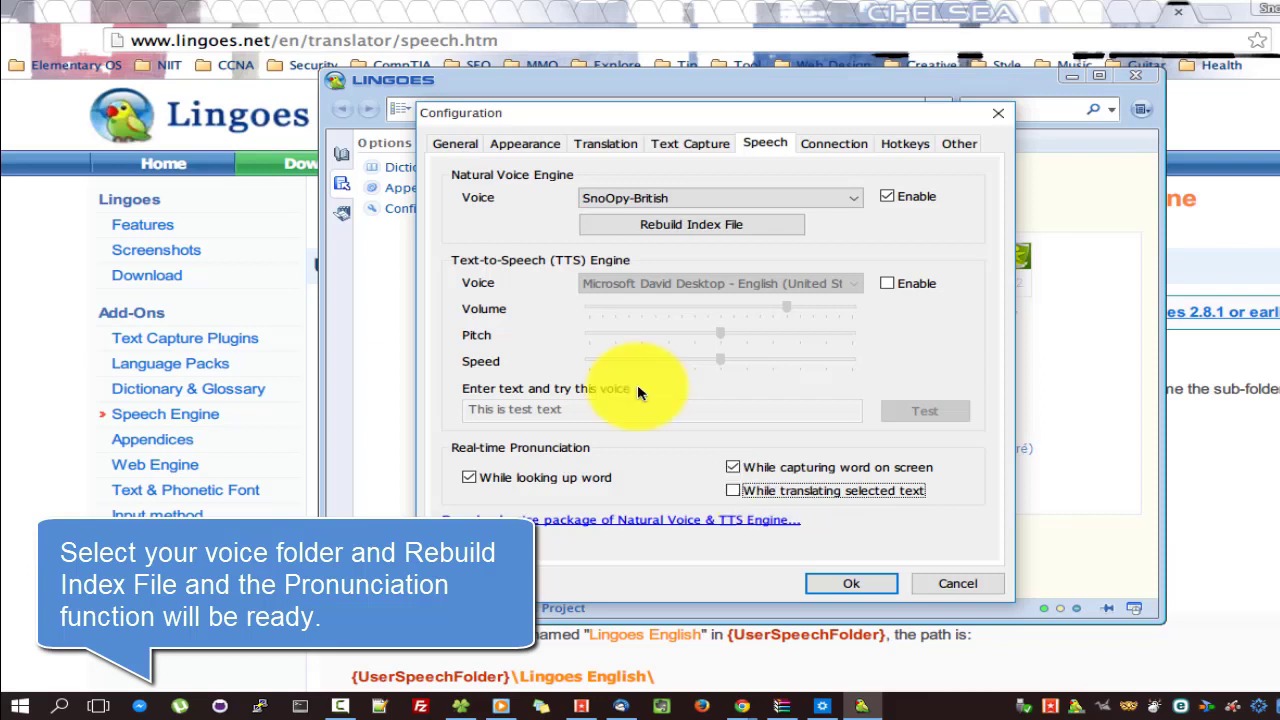
# Save the speech settings, look up the captured word 'Natural', then dismiss the popup.
pyautogui.click(864, 581)
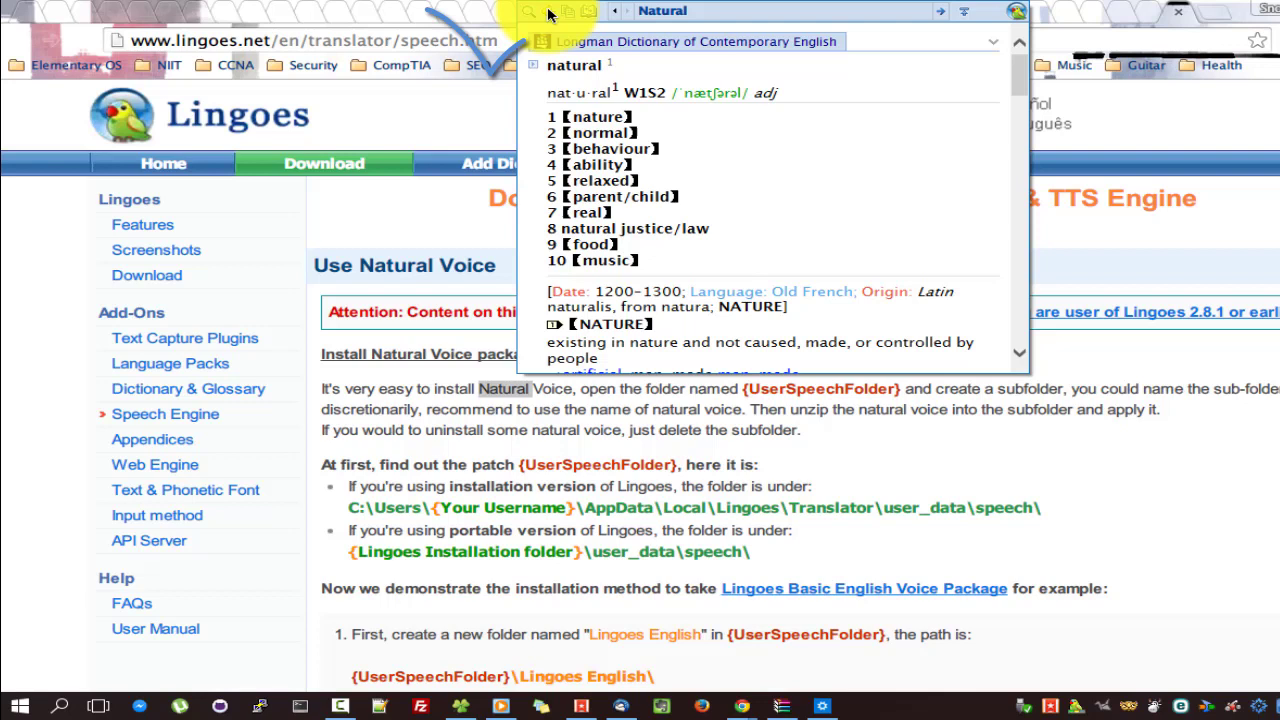
pyautogui.scroll(-3, 1019, 87)
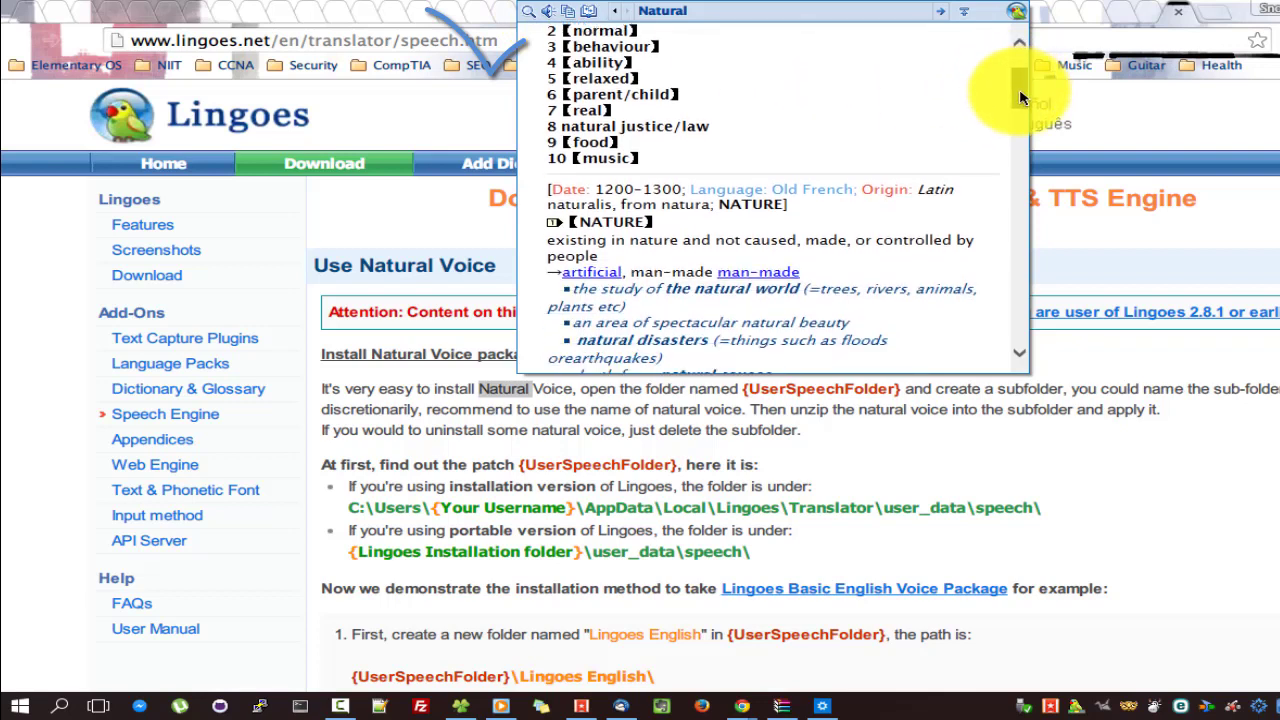
pyautogui.click(890, 390)
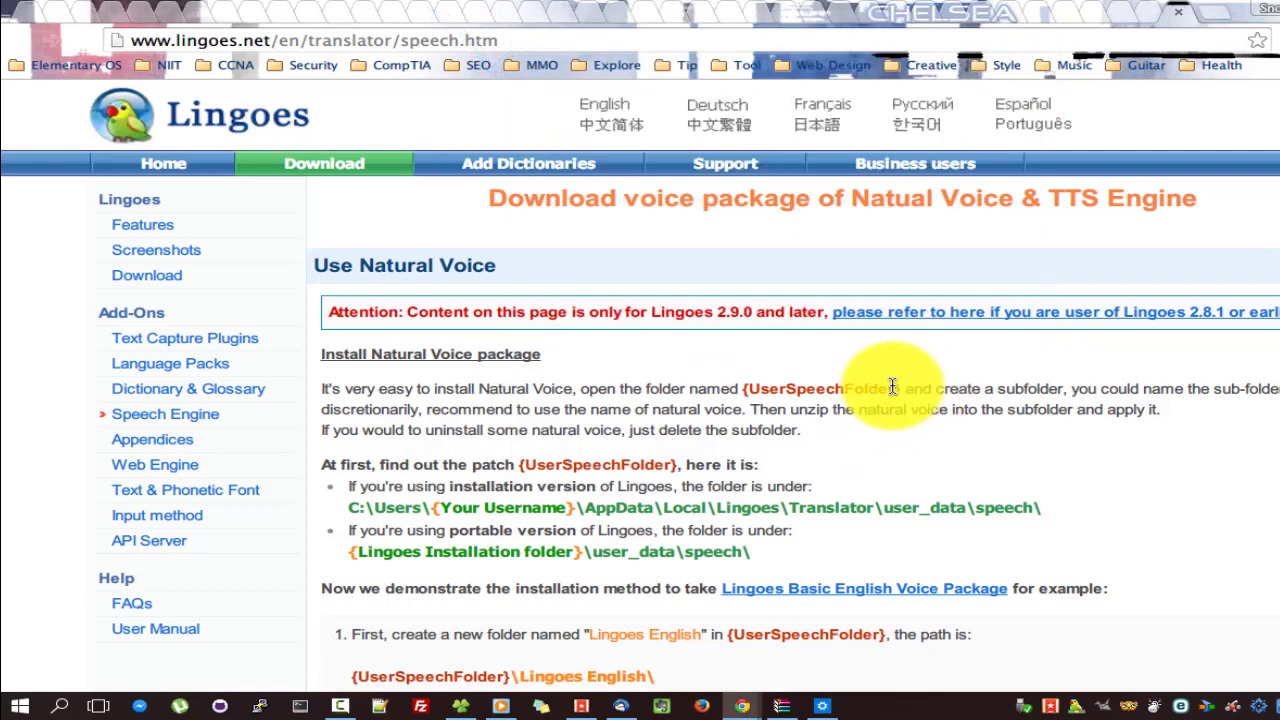